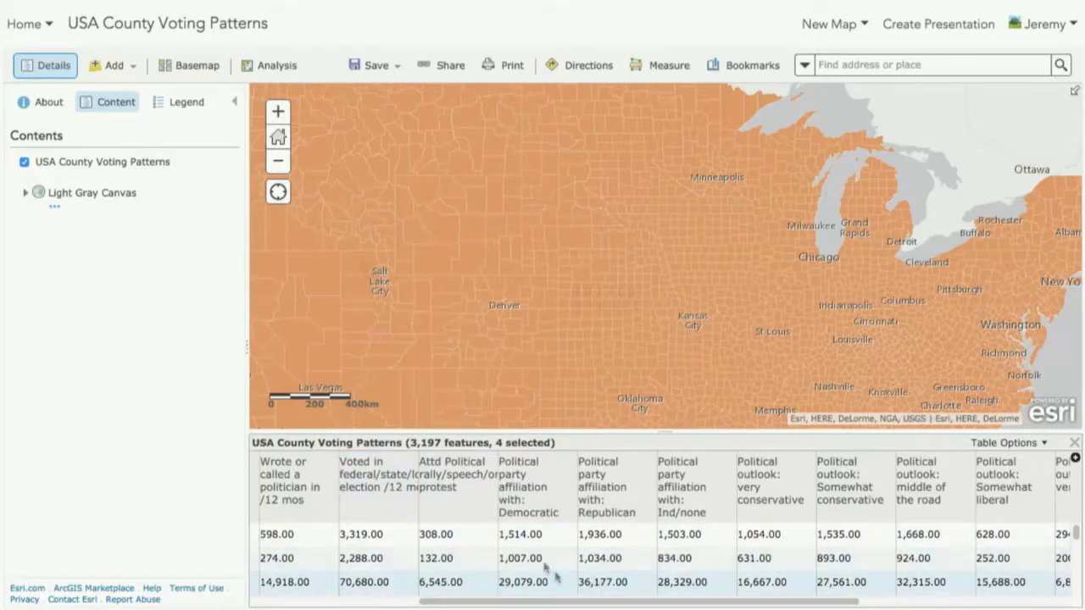
Shade counties by 'Political party affiliation with: Republican' over a Light Gray Canvas basemap
click(1074, 442)
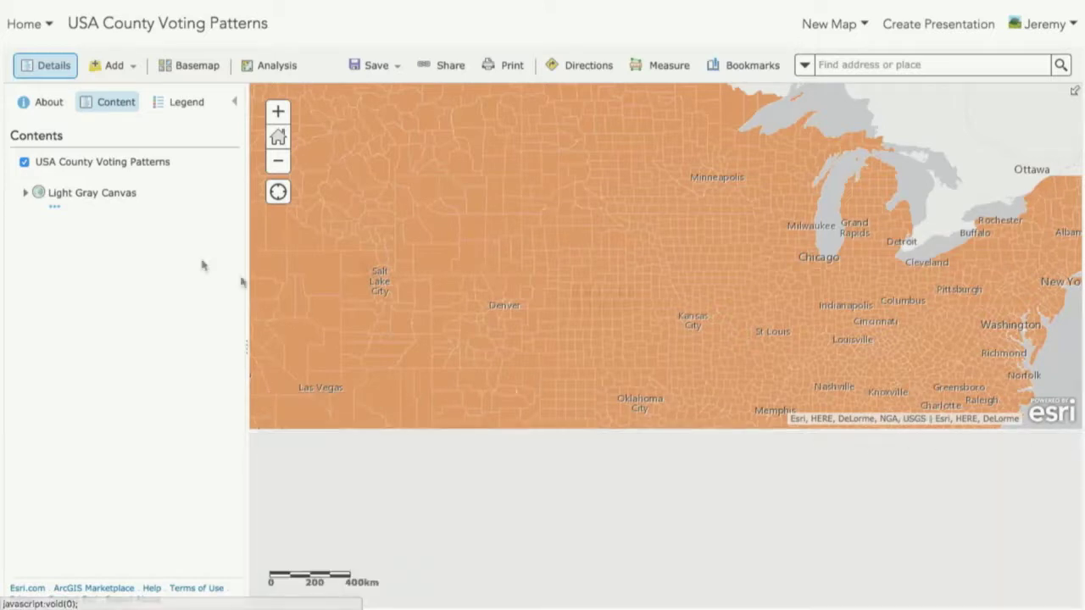
click(78, 178)
click(80, 180)
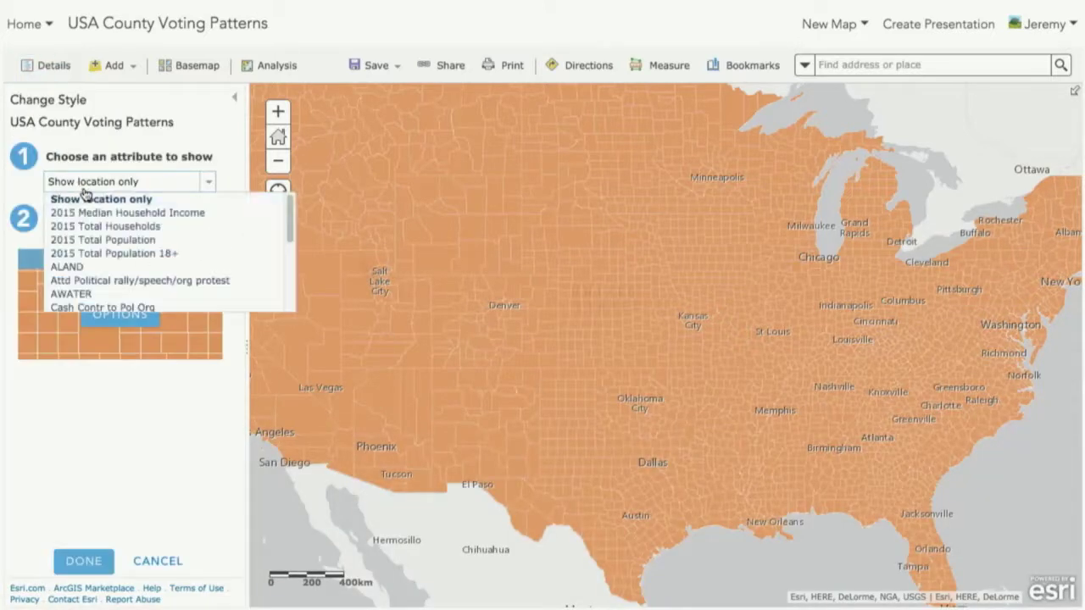
drag(287, 223, 290, 298)
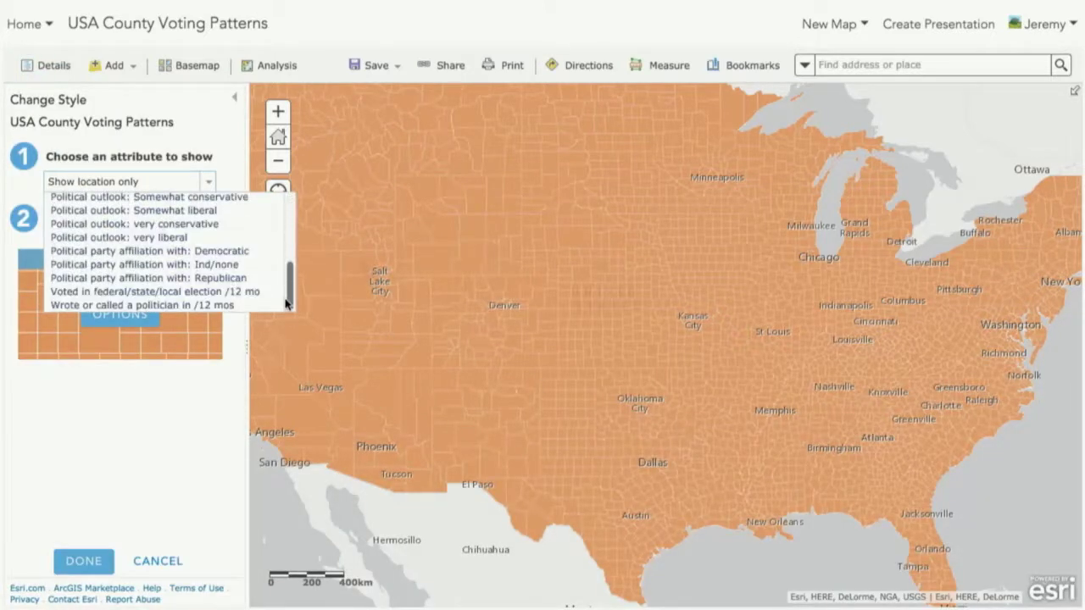
click(215, 278)
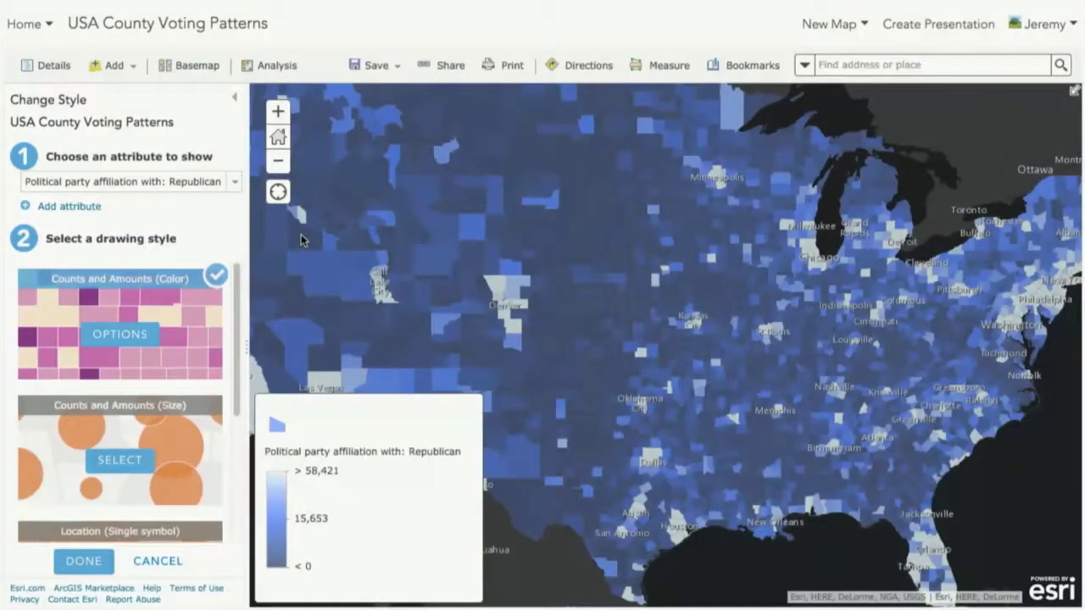
click(183, 66)
click(372, 247)
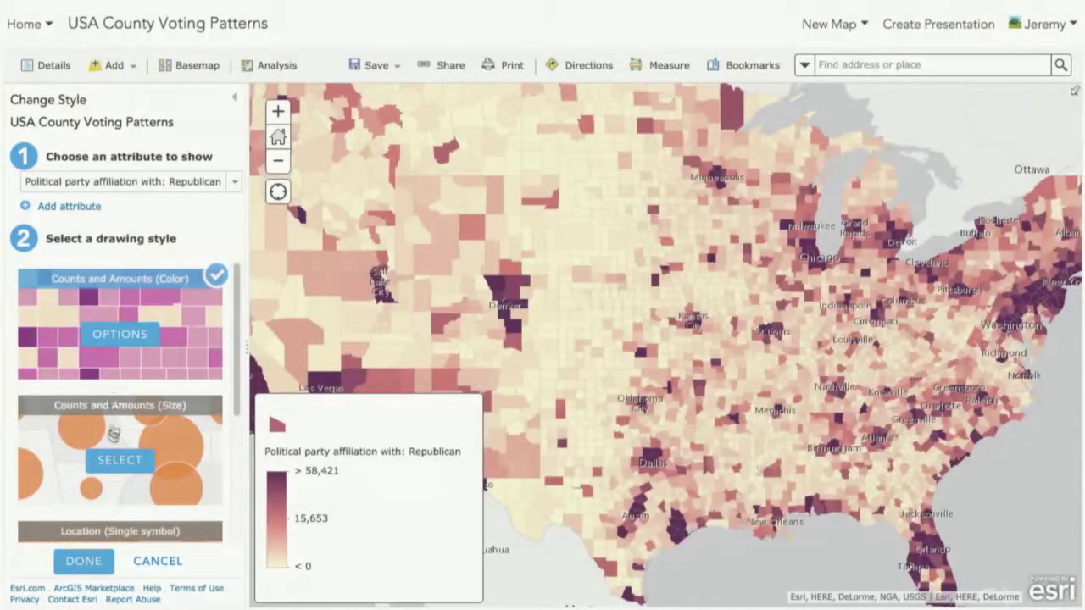
Switch to Counts and Amounts (Size) circles, zoom to Kansas and Missouri and back, then open Options
click(121, 466)
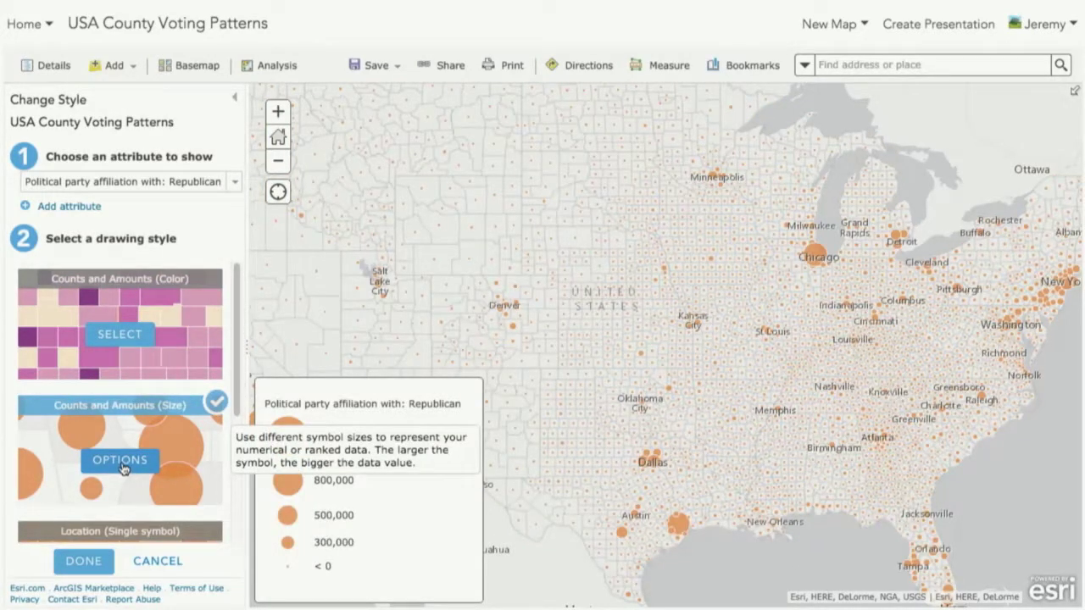
click(280, 112)
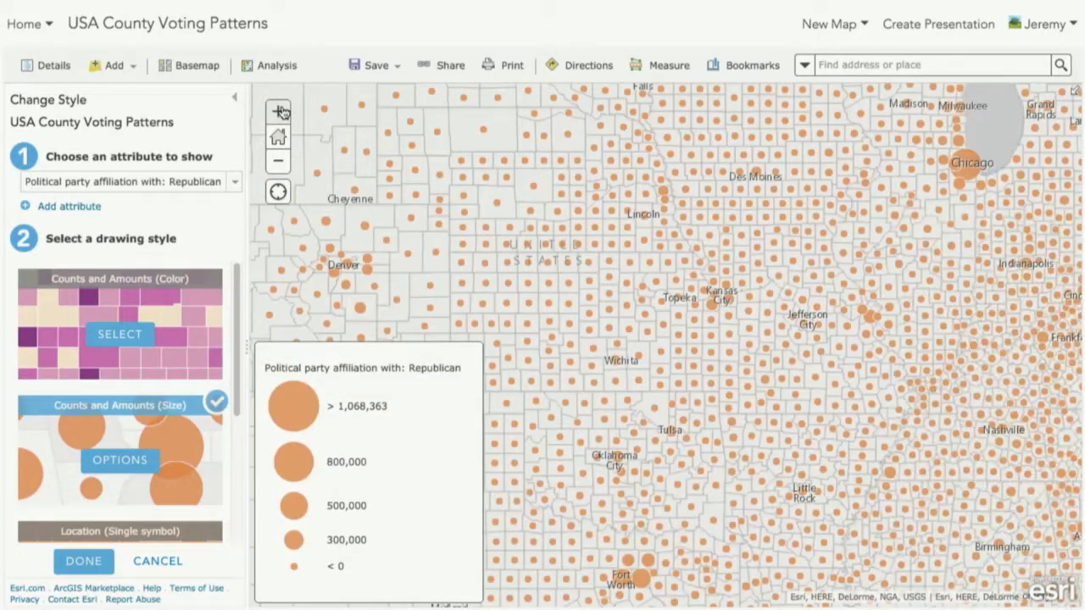
click(280, 112)
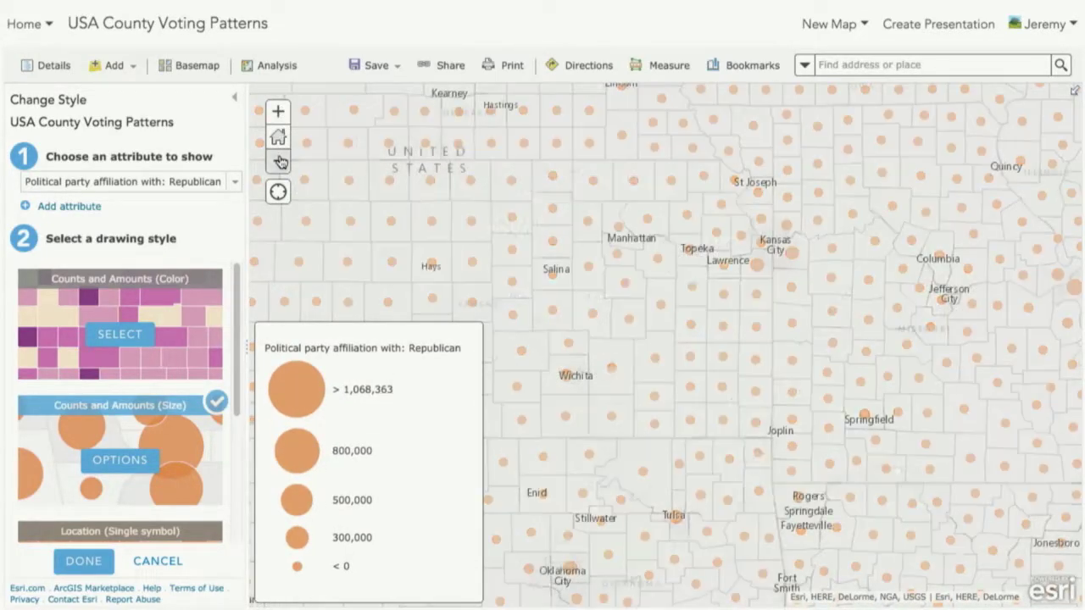
click(280, 163)
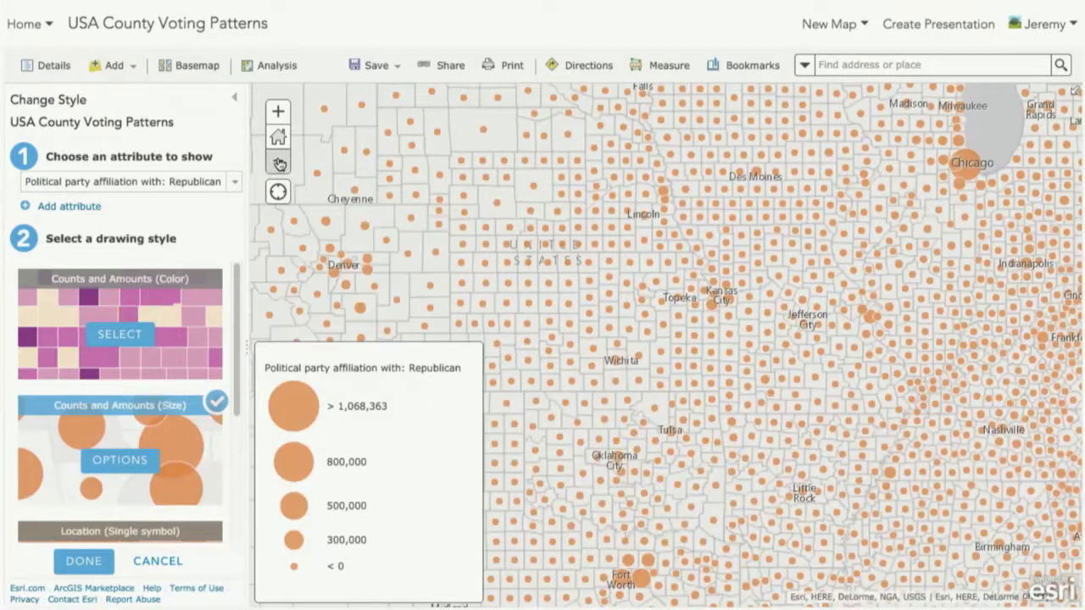
click(279, 162)
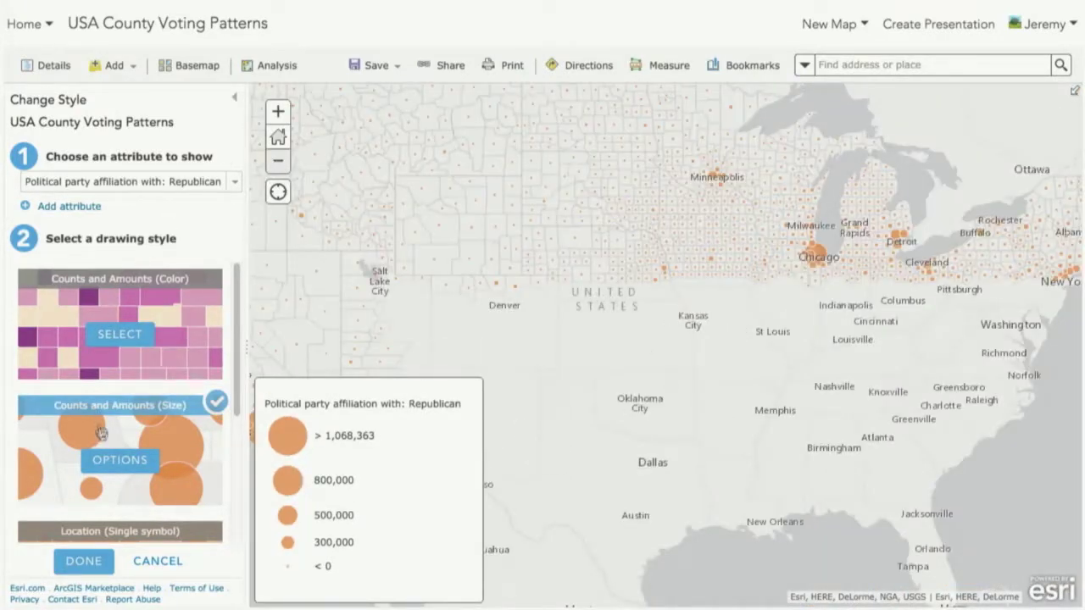
click(117, 459)
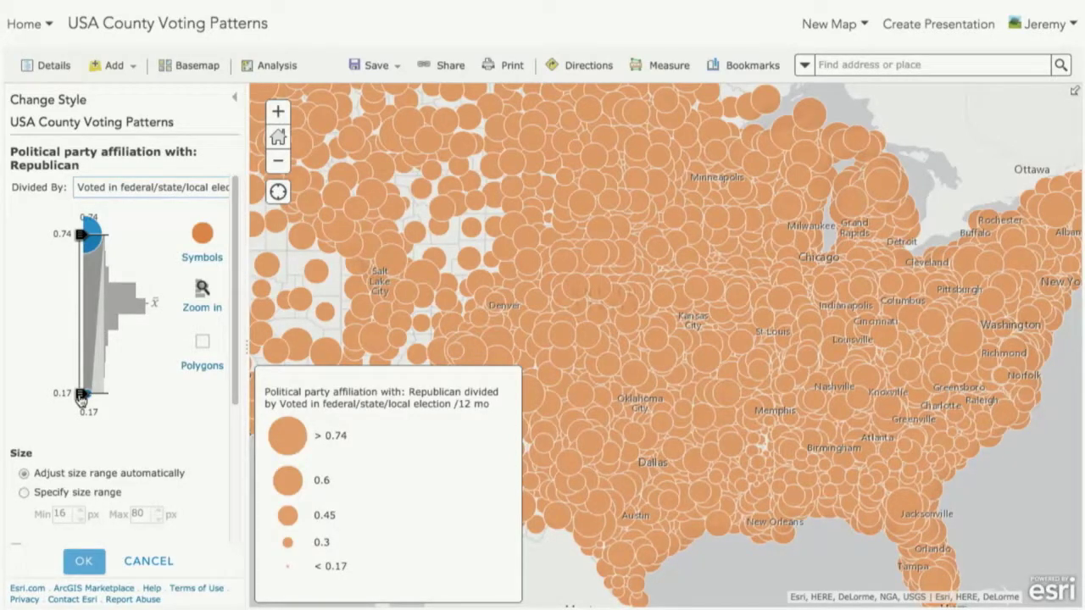
Raise the smallest circle size break from 0.17 to about 0.49, then pick 2015 Median Household Income
drag(82, 396, 84, 308)
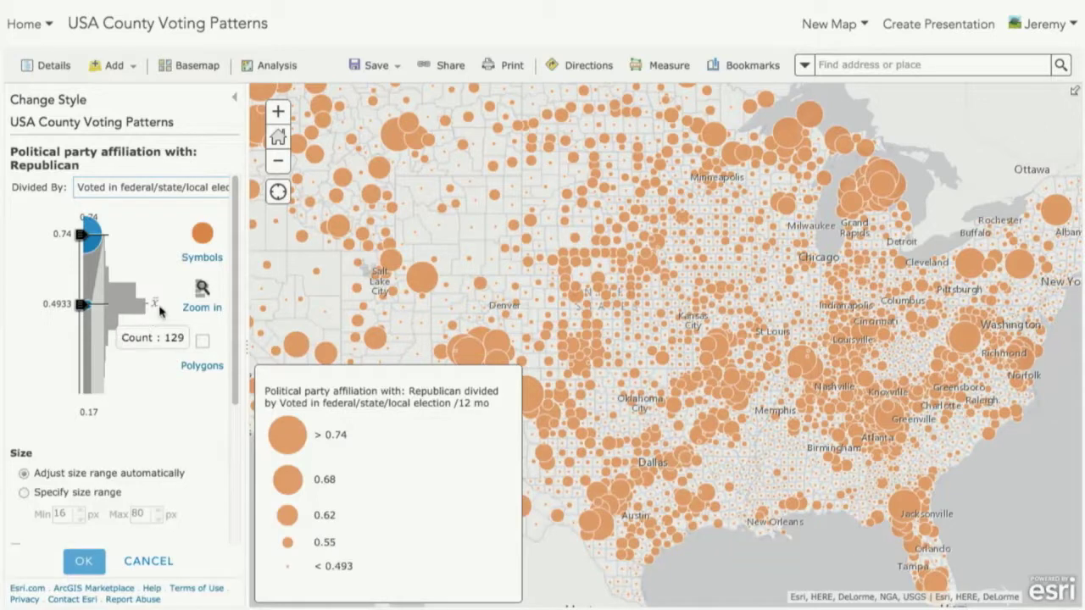
mouse_move(157, 308)
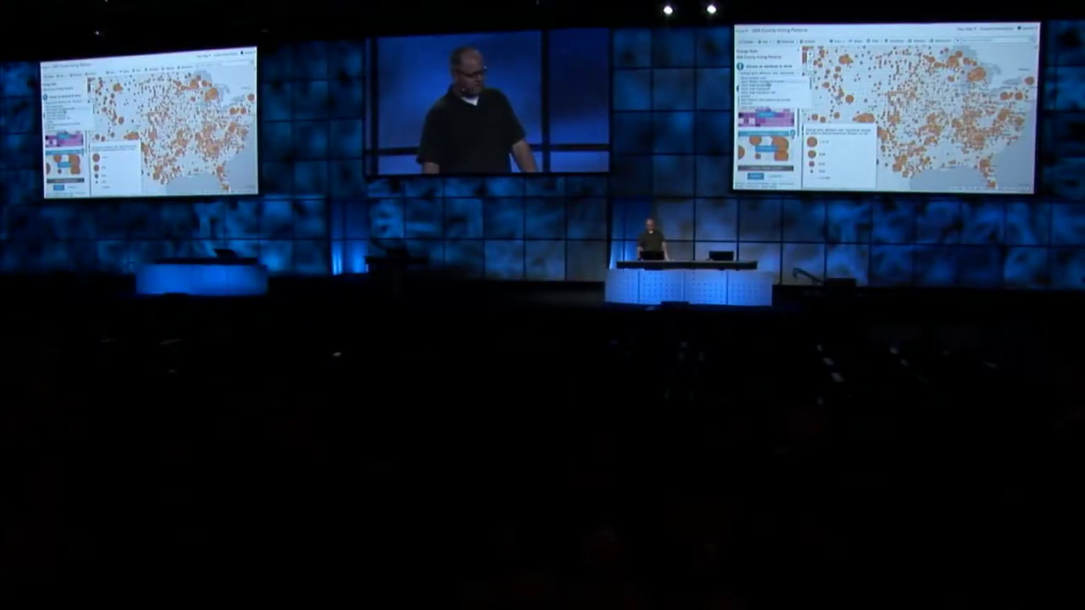
click(768, 83)
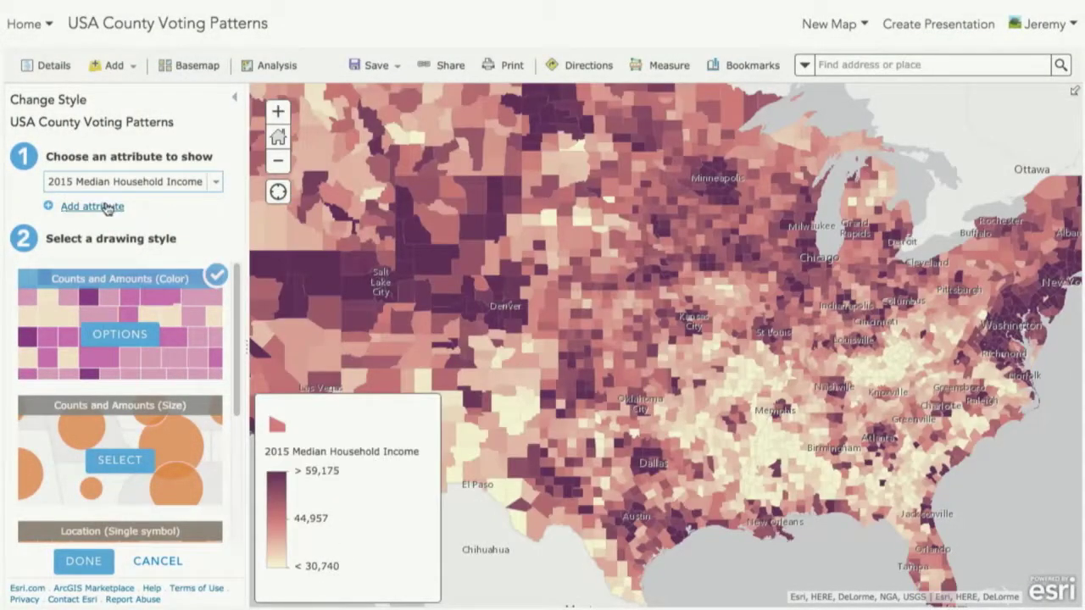
Add 2015 Median Household Income as a second attribute to colour the Republican-ratio circles
click(92, 206)
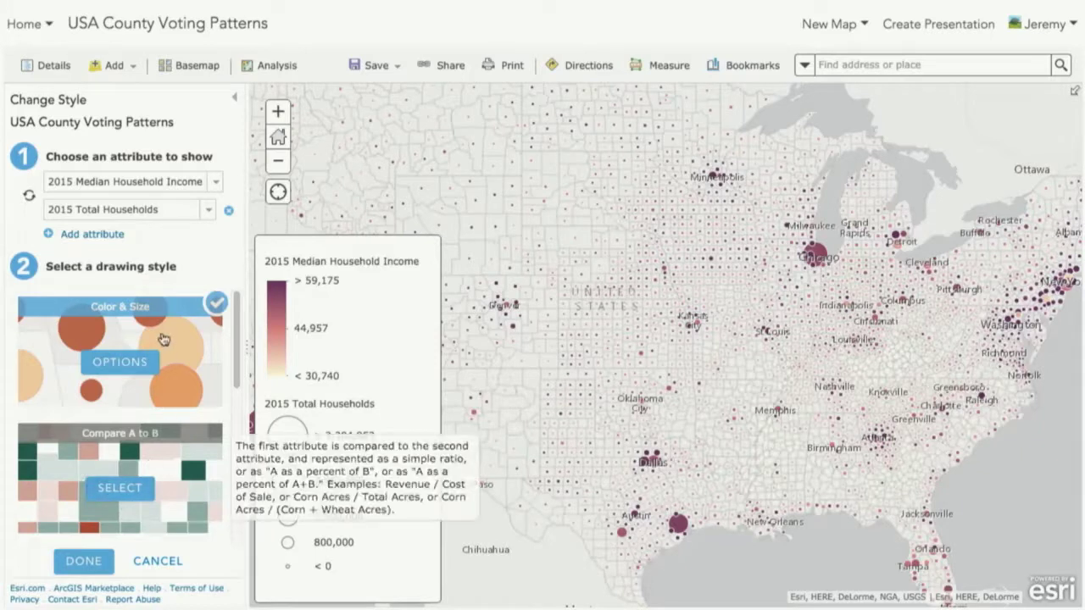
mouse_move(163, 336)
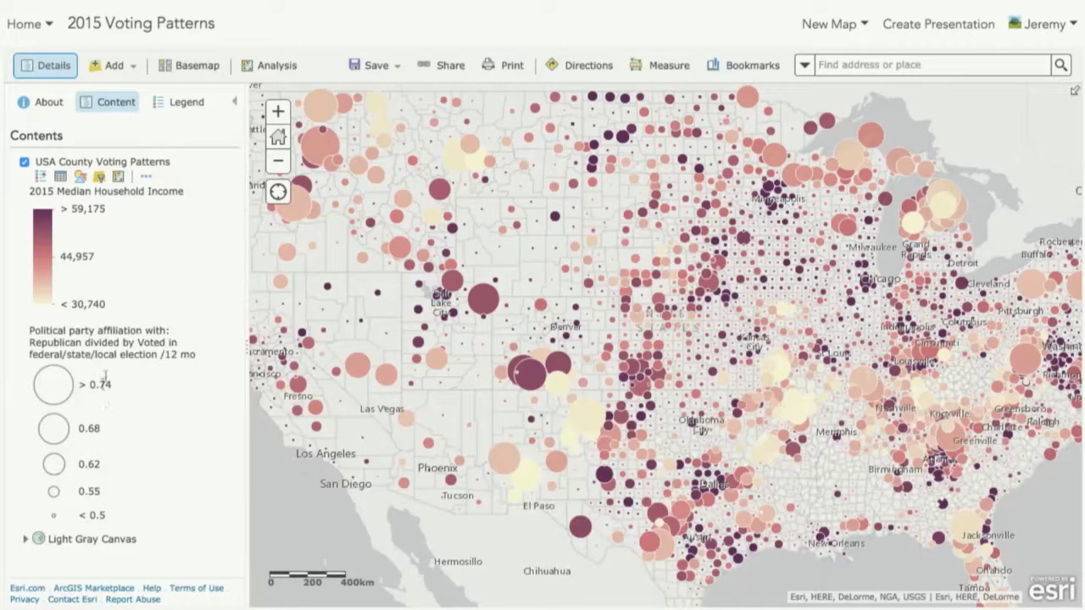
Change the colour attribute to Cash Contr to Pol Org, then to Attd Political rally/speech/org protest
click(81, 181)
click(114, 182)
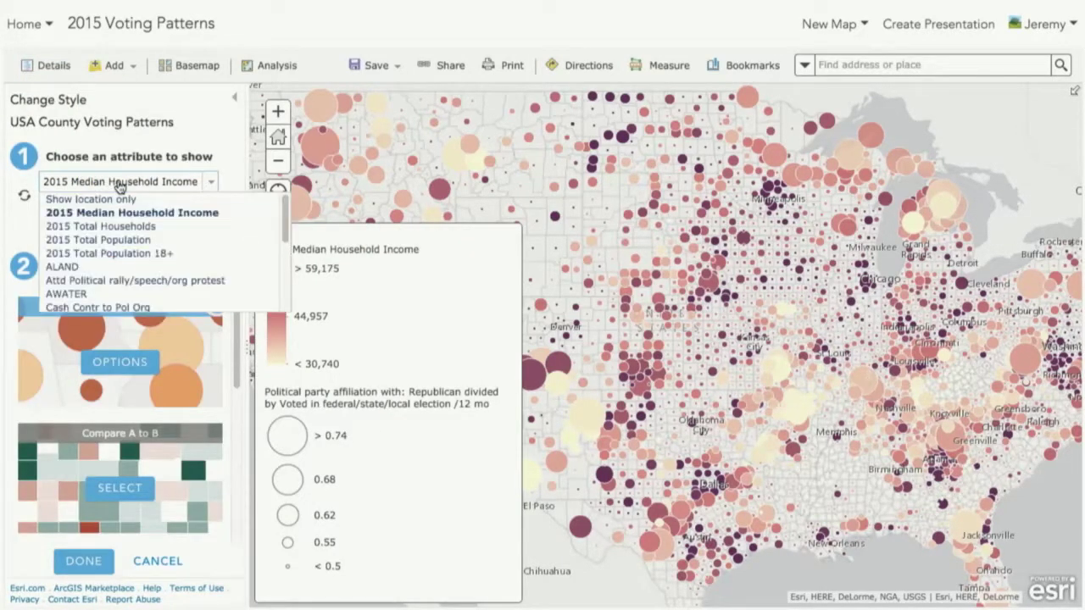
click(111, 308)
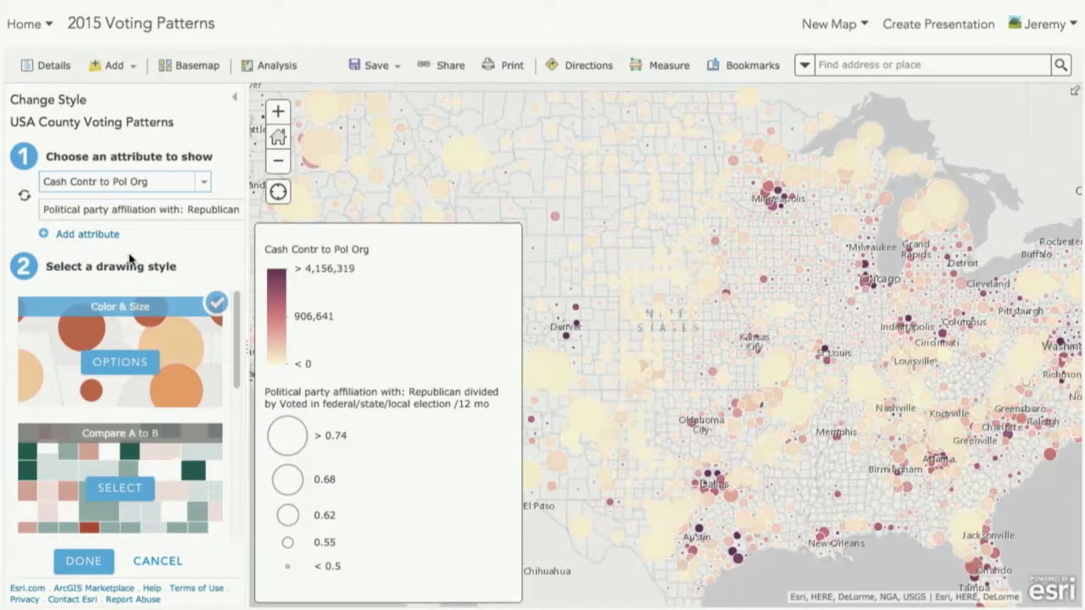
click(161, 183)
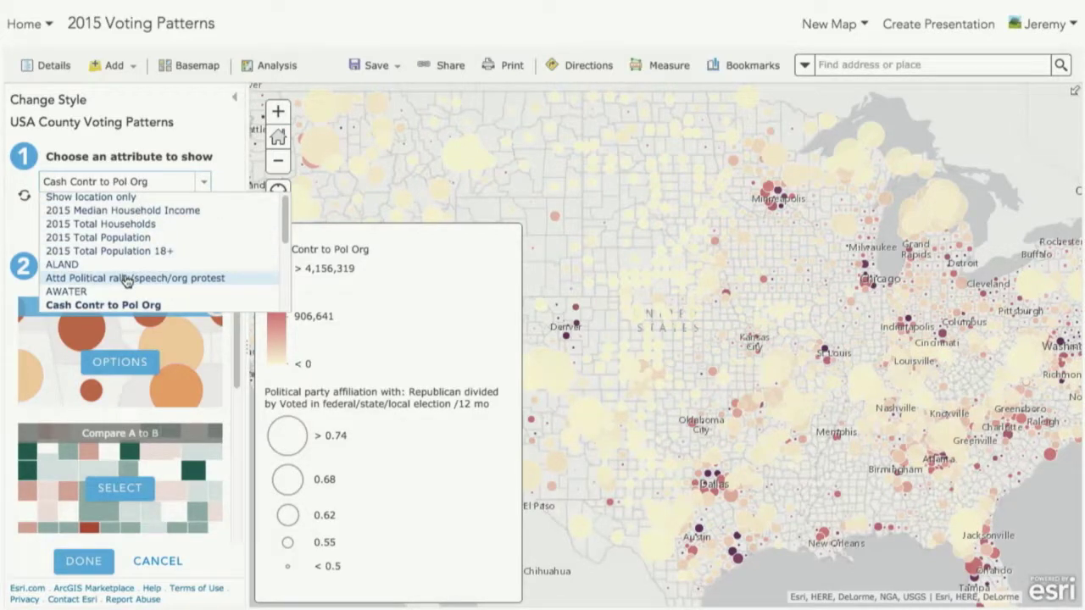
click(127, 279)
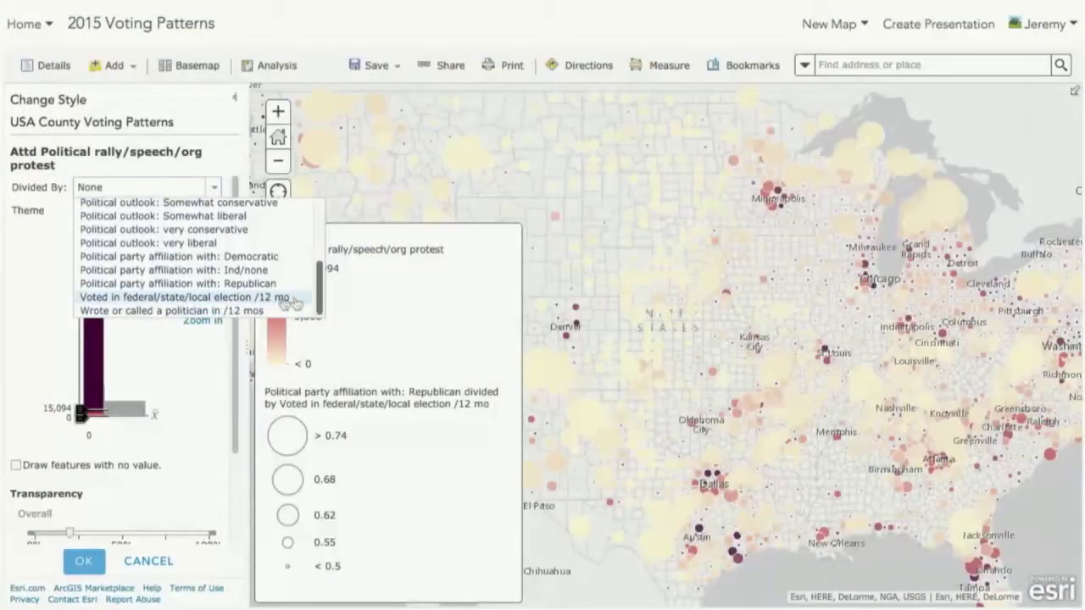
Divide rally attendance by 'Voted in federal/state/local election /12 mo' using the Above and Below theme
click(233, 298)
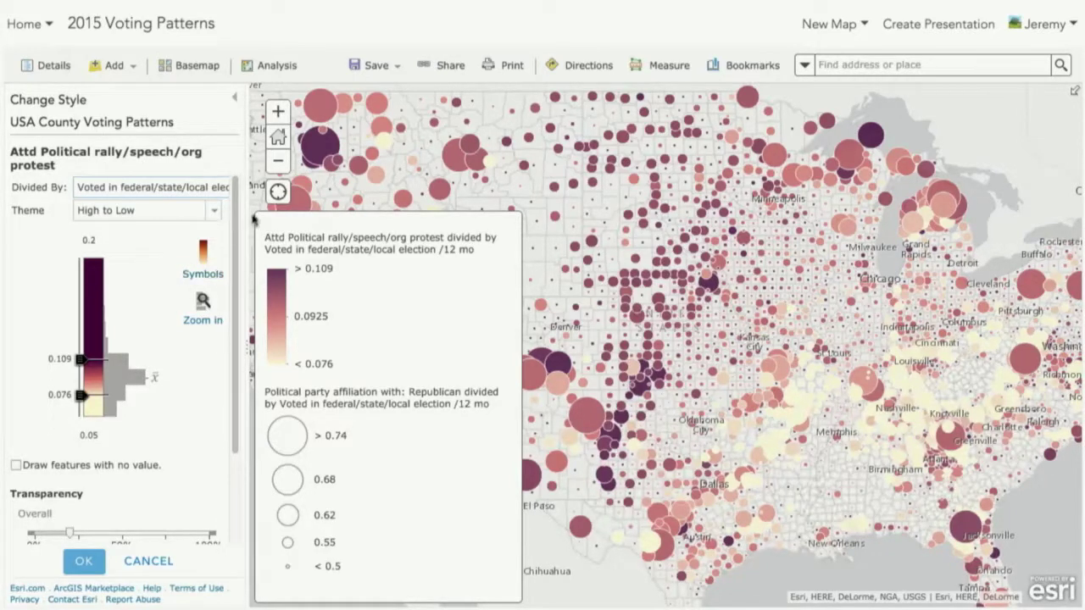
click(216, 215)
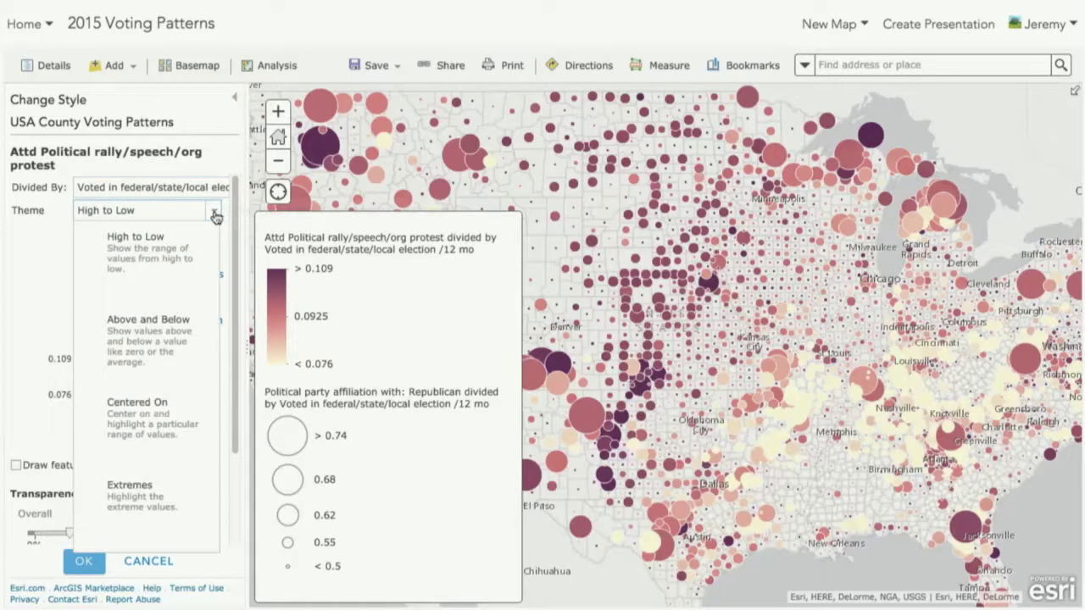
click(149, 351)
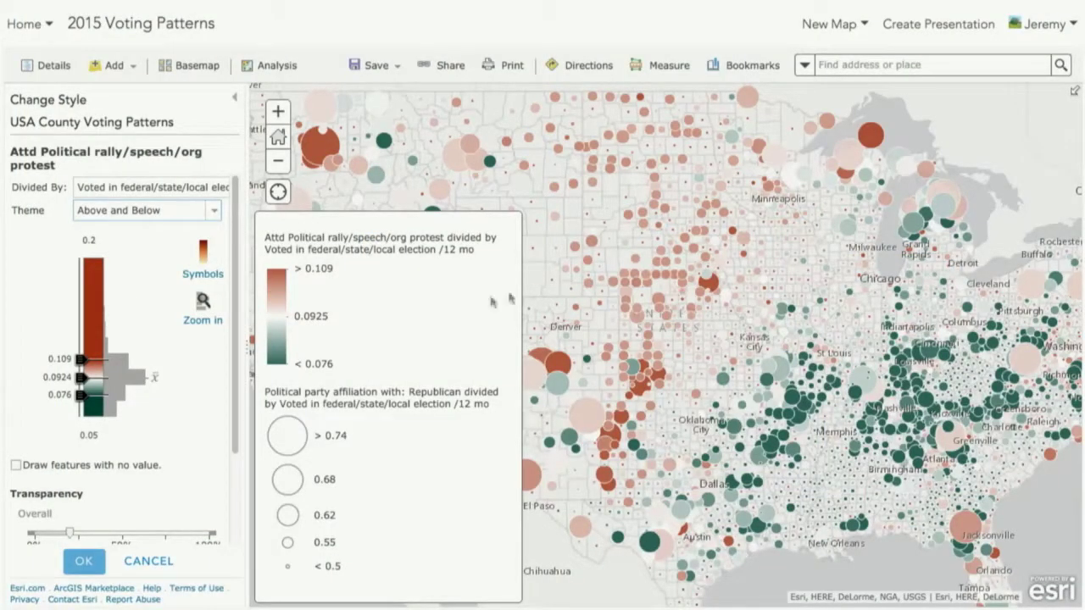
click(76, 563)
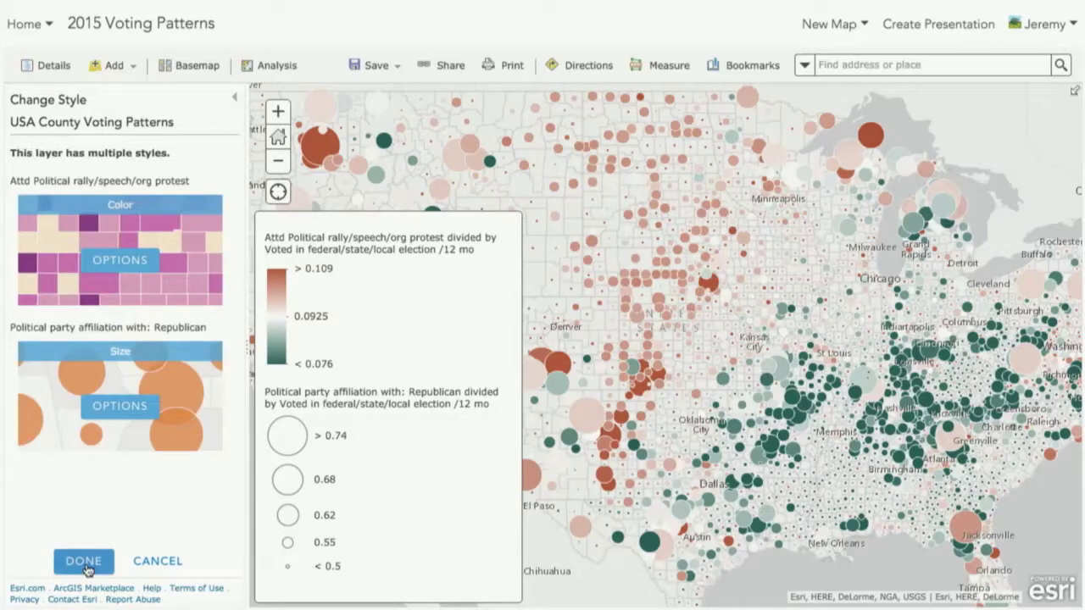
Set the first two attributes to Republican and Democratic party affiliation
click(84, 563)
click(236, 180)
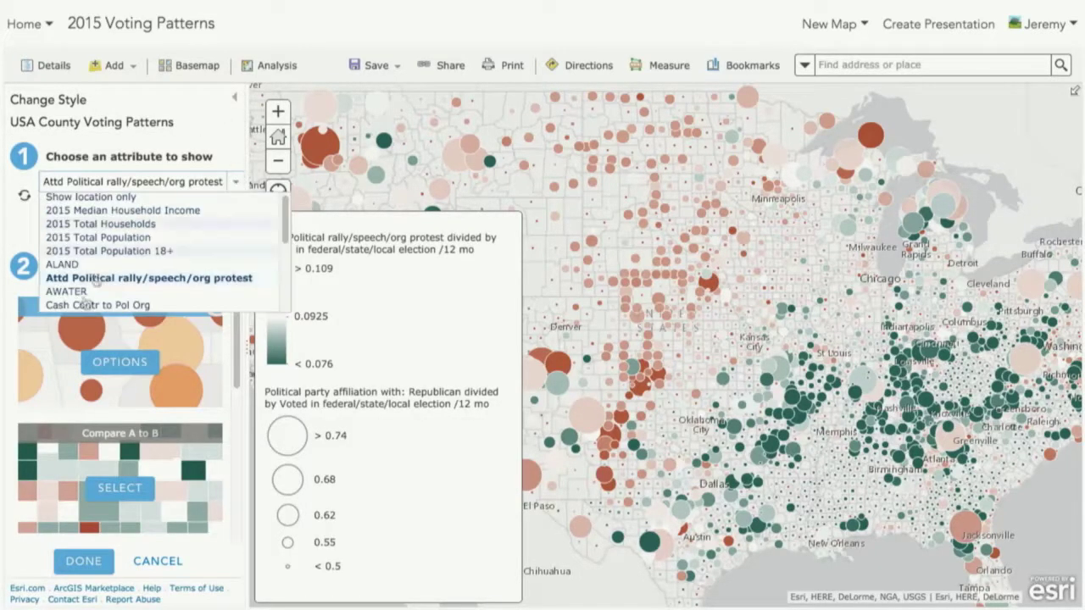
scroll(99, 292, down, 5)
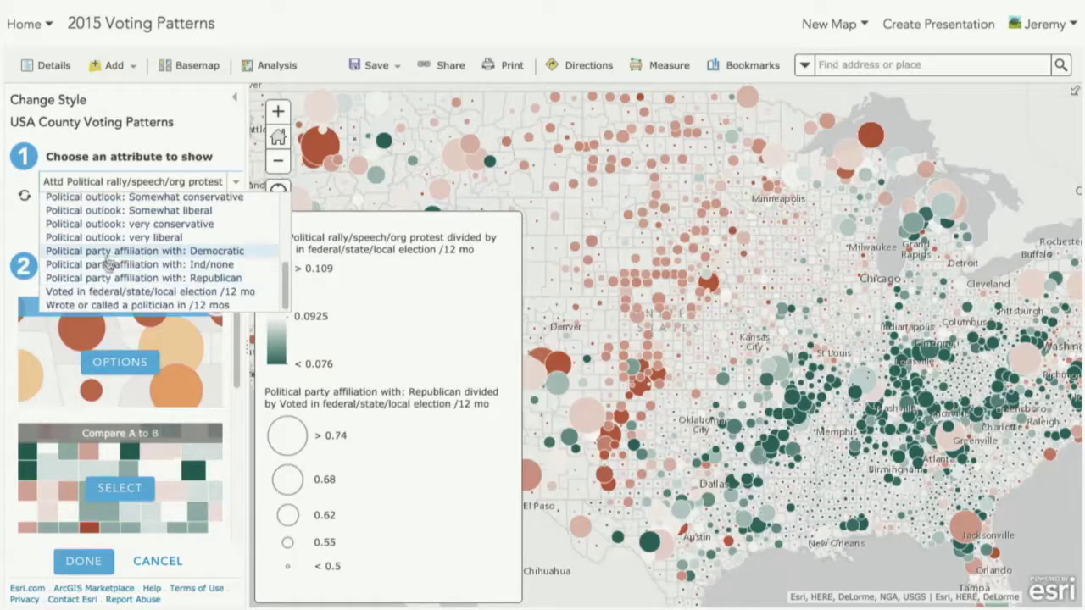
click(123, 279)
click(110, 218)
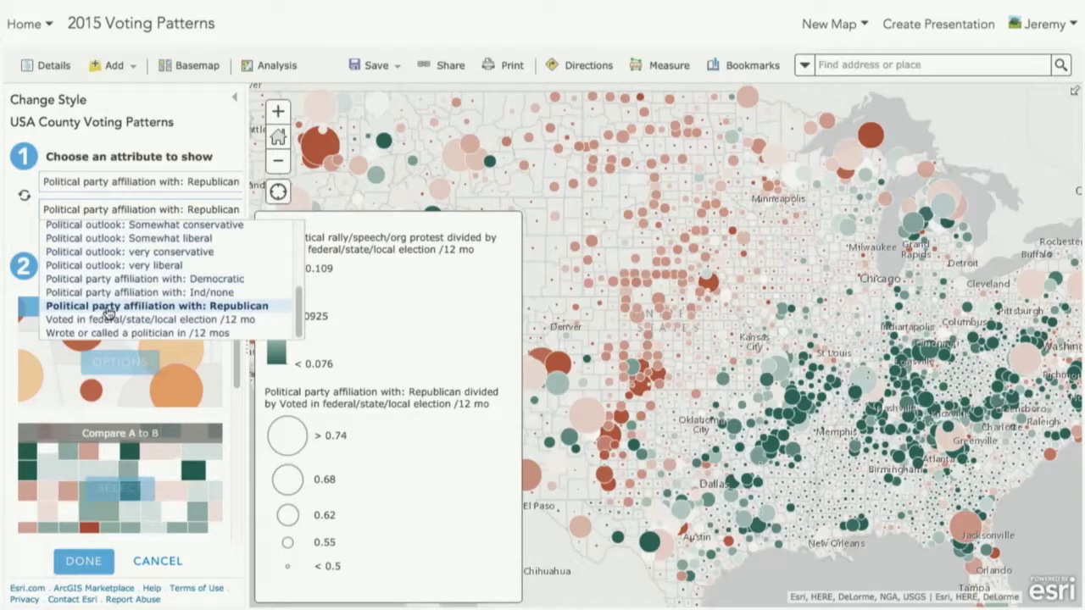
click(110, 279)
Add a third attribute and settle on Ind/none affiliation after trying other fields
click(106, 235)
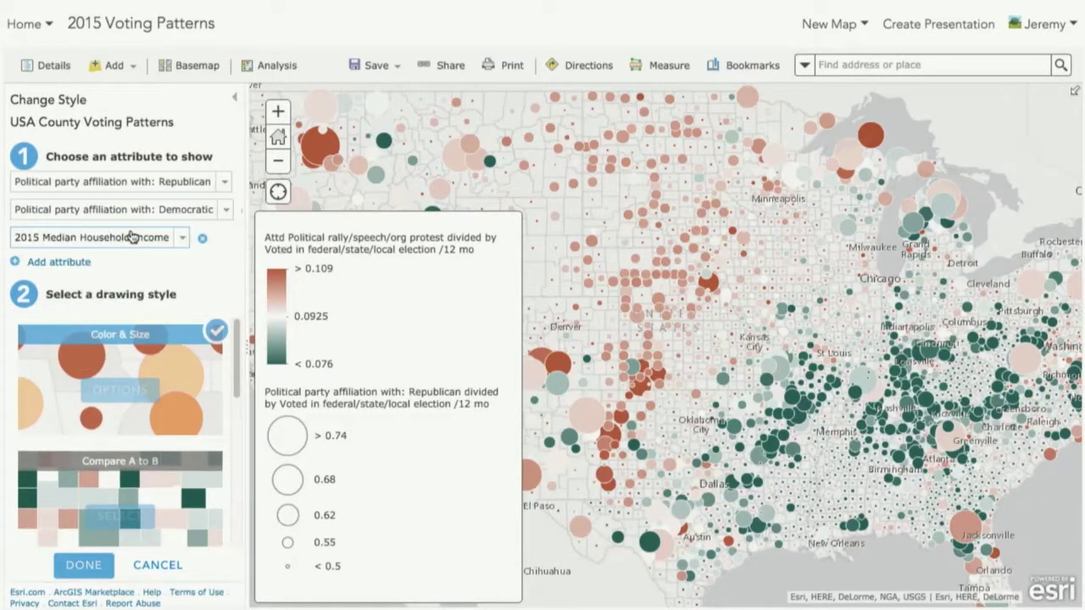
click(161, 237)
scroll(127, 292, down, 4)
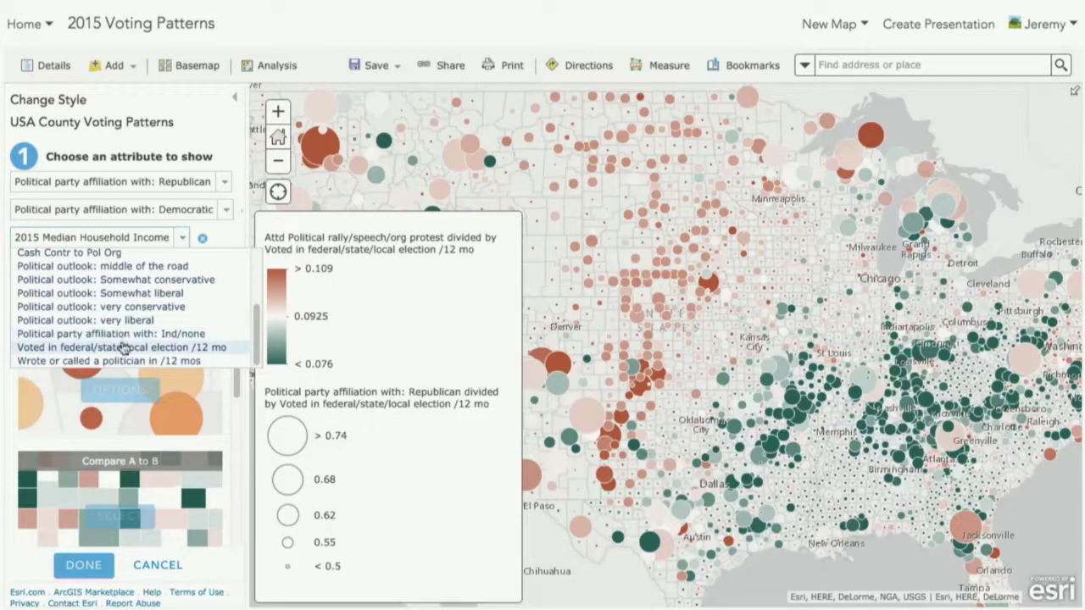
click(125, 348)
click(143, 241)
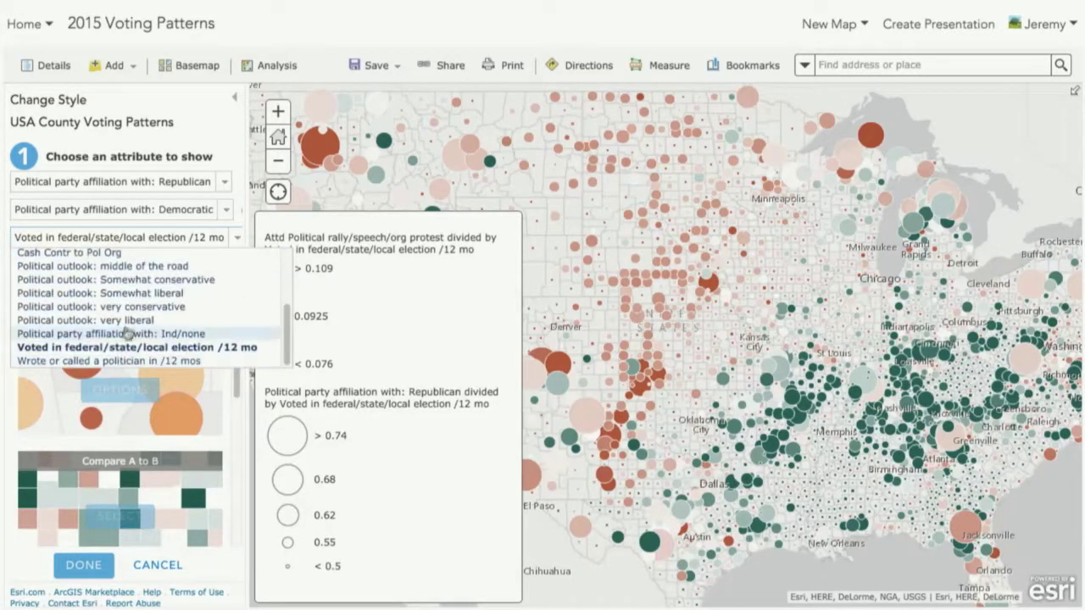
click(125, 321)
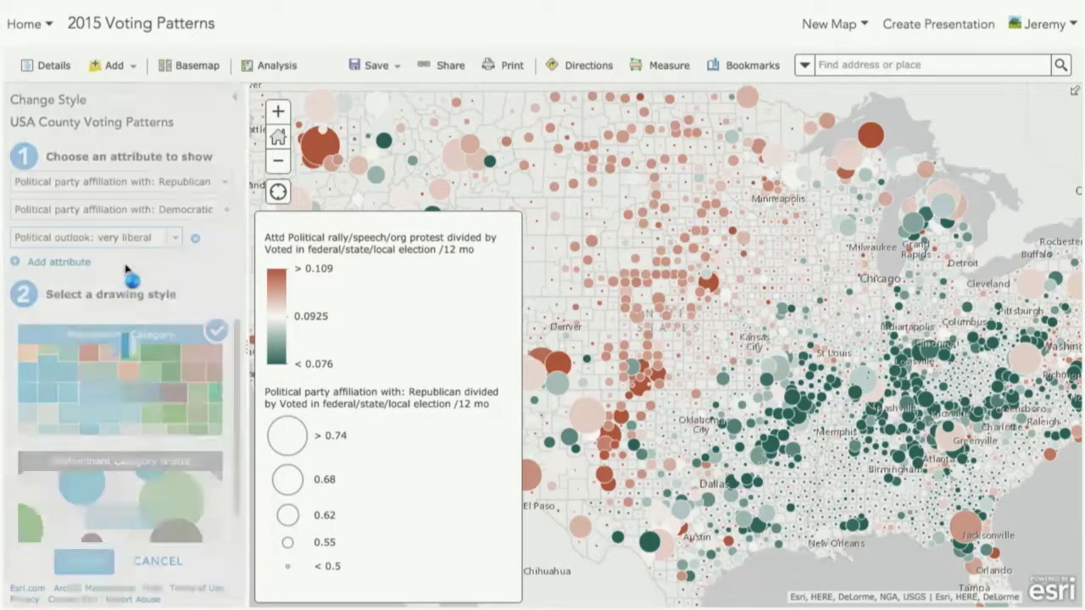
click(136, 238)
click(112, 336)
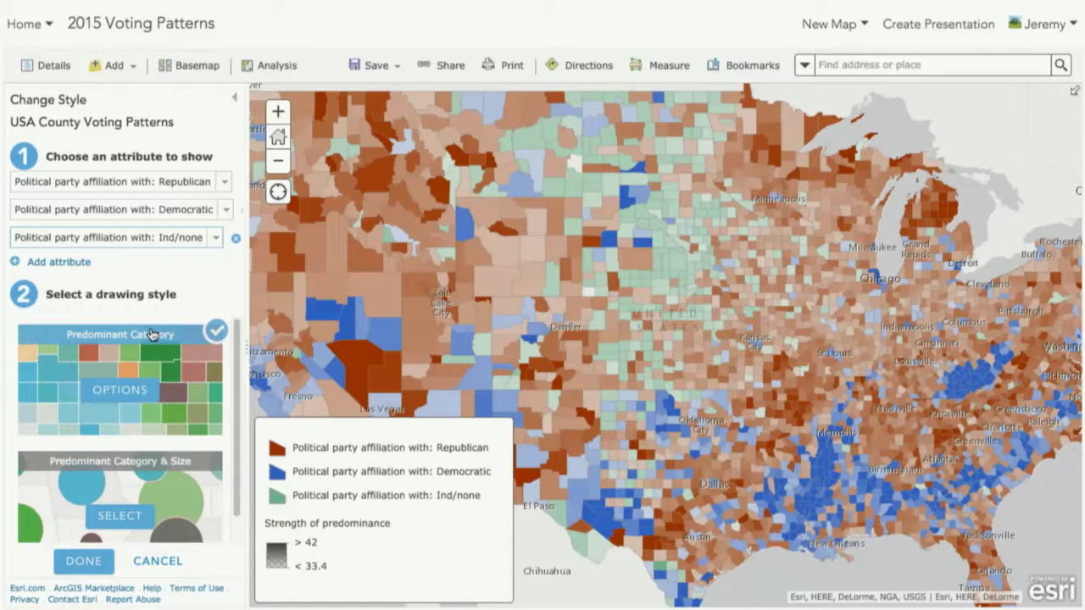
mouse_move(123, 434)
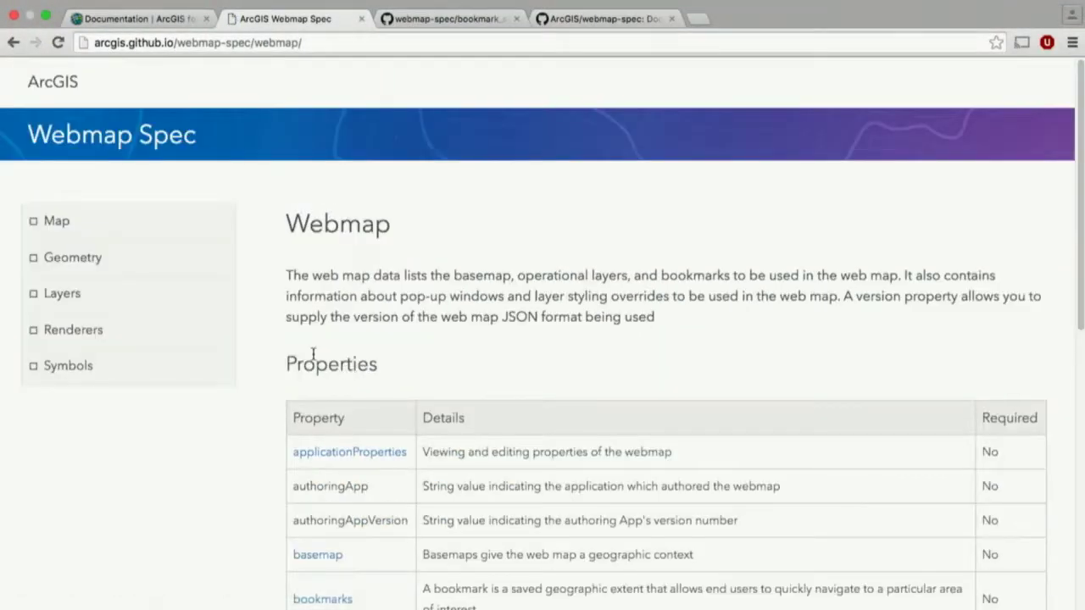
Read the bookmarks section of the Webmap spec, then its bookmark_schema.json on GitHub
scroll(343, 437, down, 3)
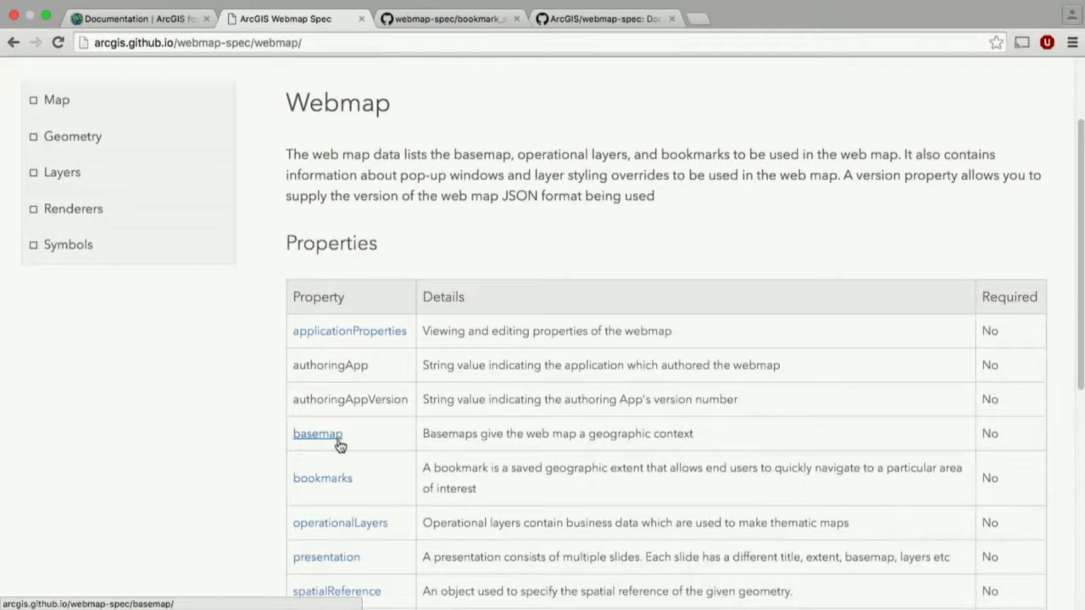
click(321, 479)
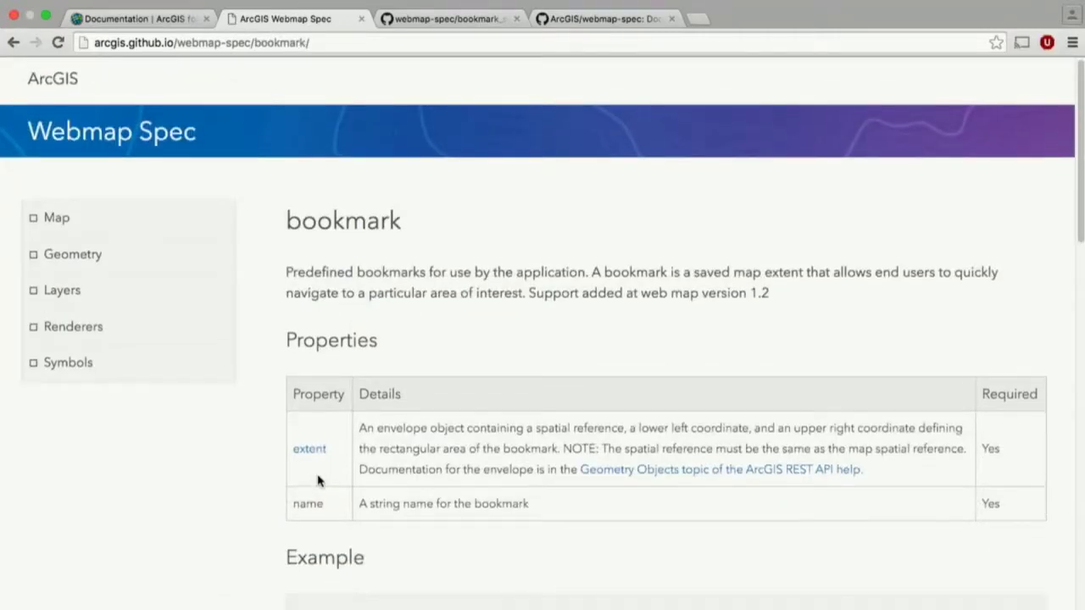
scroll(319, 481, down, 1)
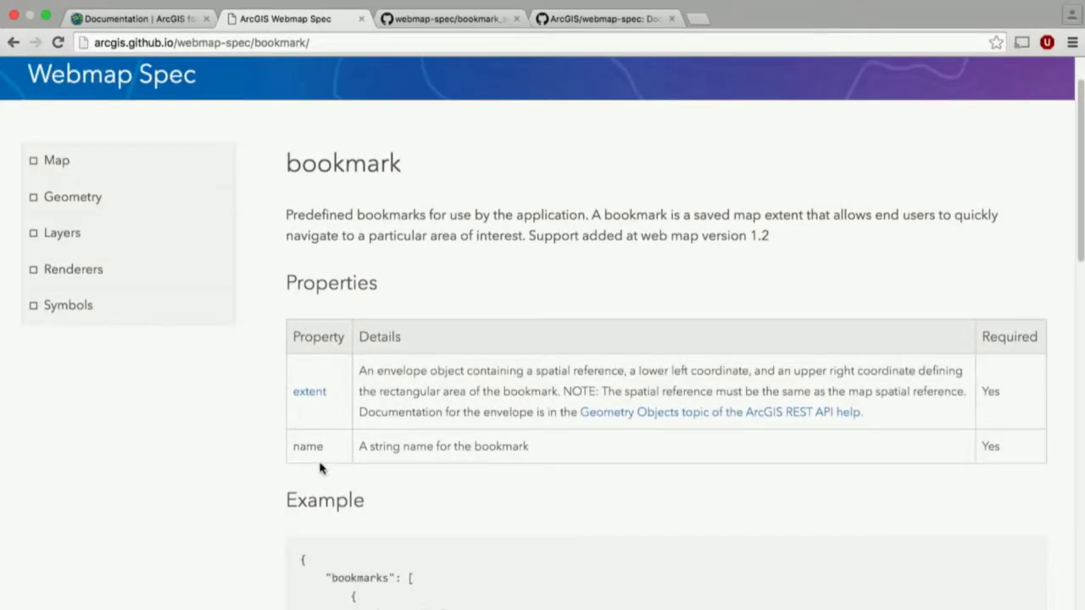
scroll(317, 481, down, 5)
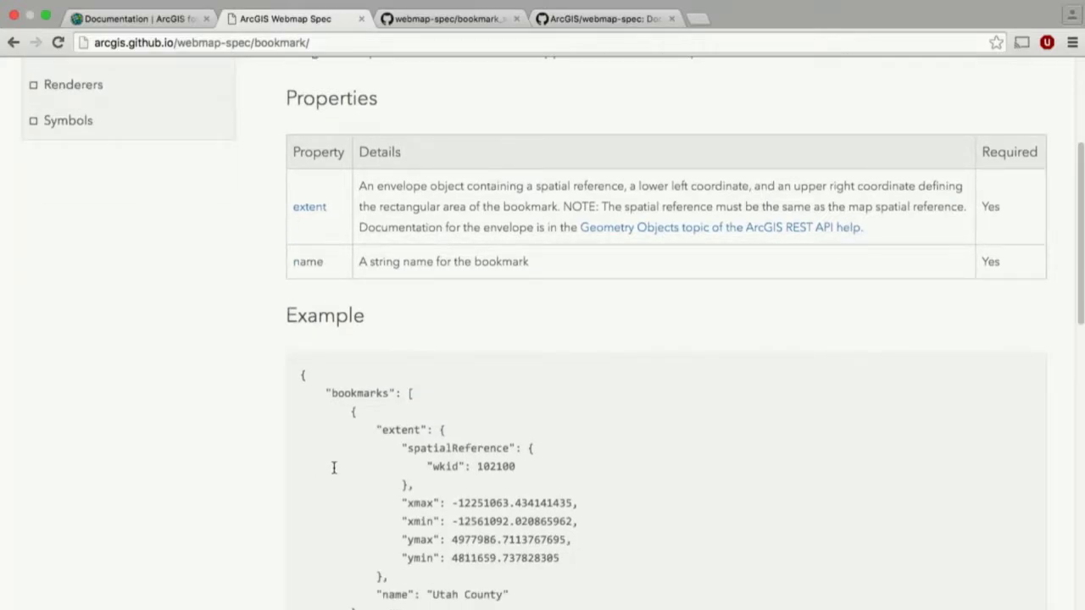
click(444, 21)
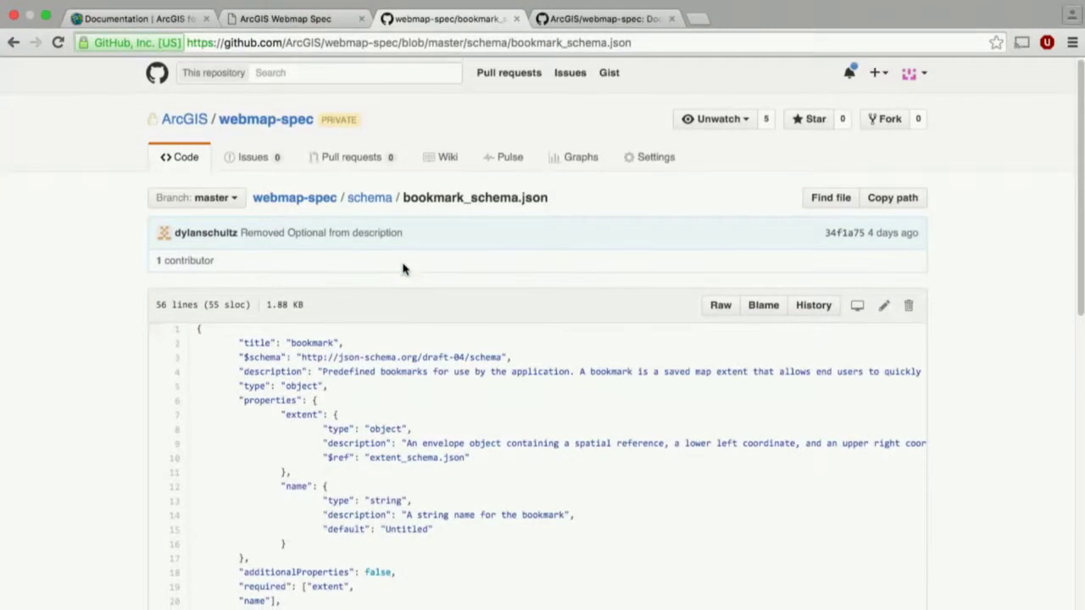
scroll(404, 269, down, 1)
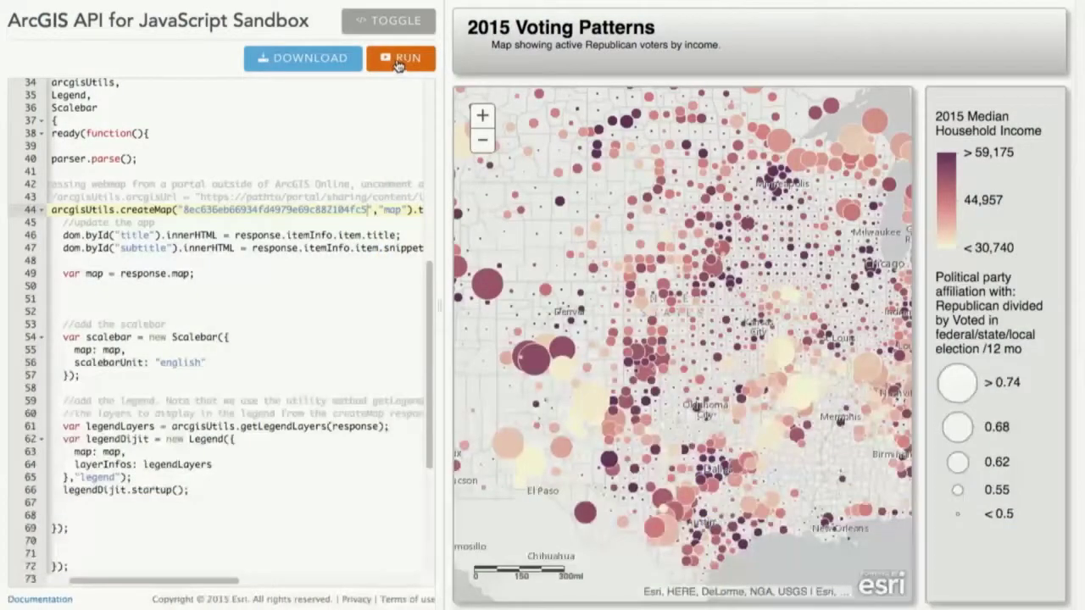
Run the createMap sandbox code to load the 2015 Voting Patterns web map
click(398, 61)
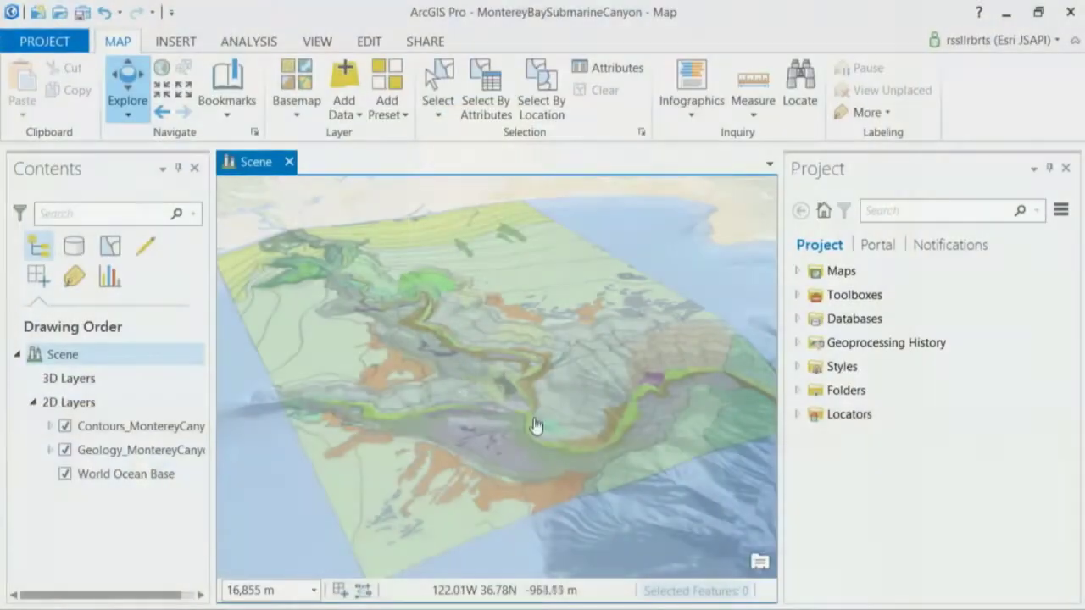
scroll(557, 423, up, 2)
drag(555, 413, 555, 415)
scroll(484, 383, up, 5)
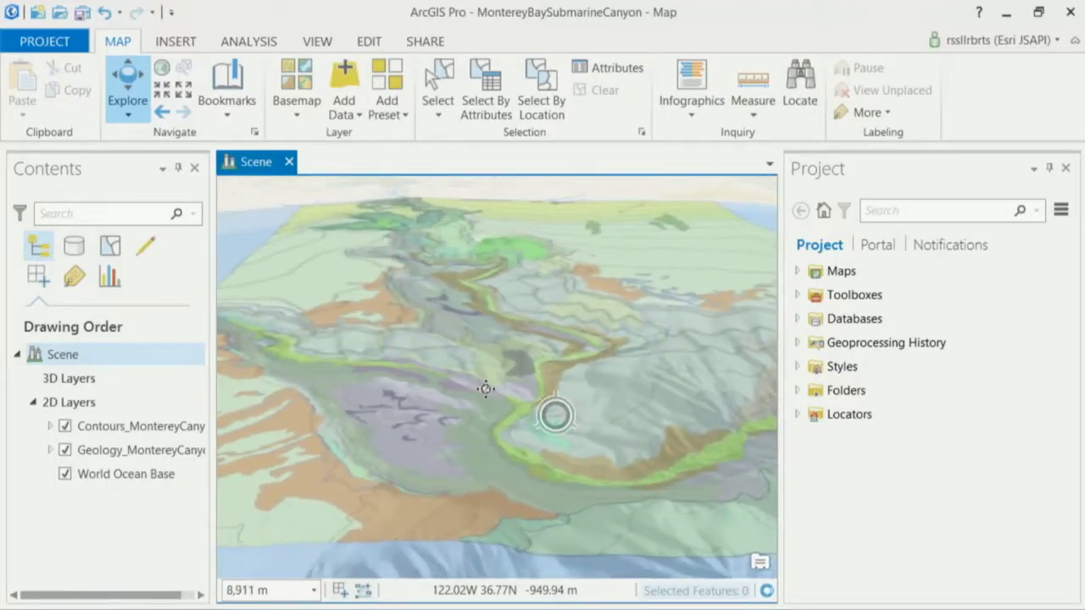
drag(494, 387, 545, 395)
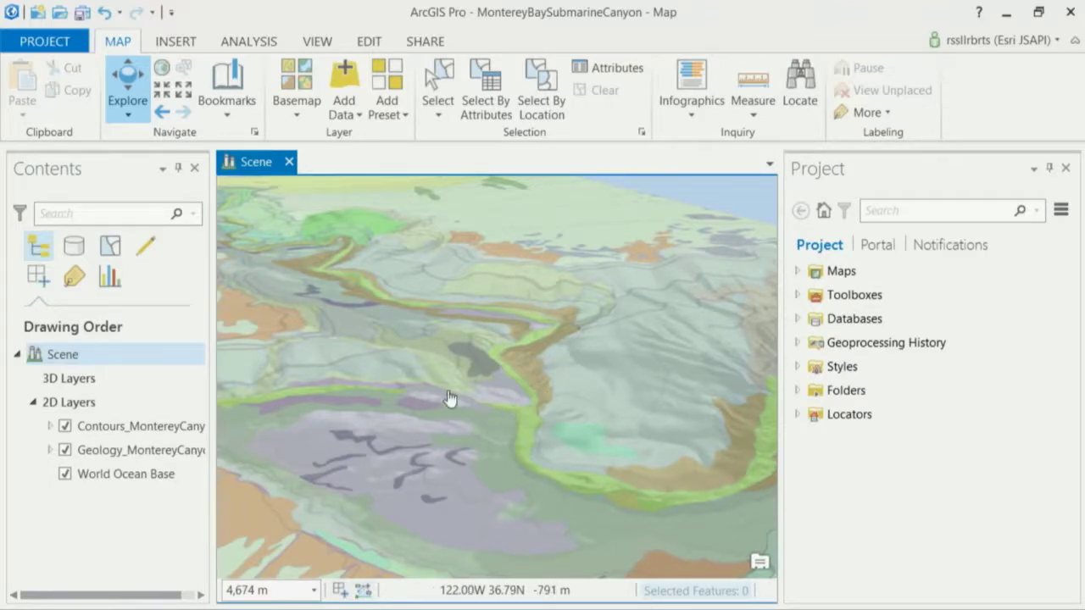
scroll(450, 399, down, 5)
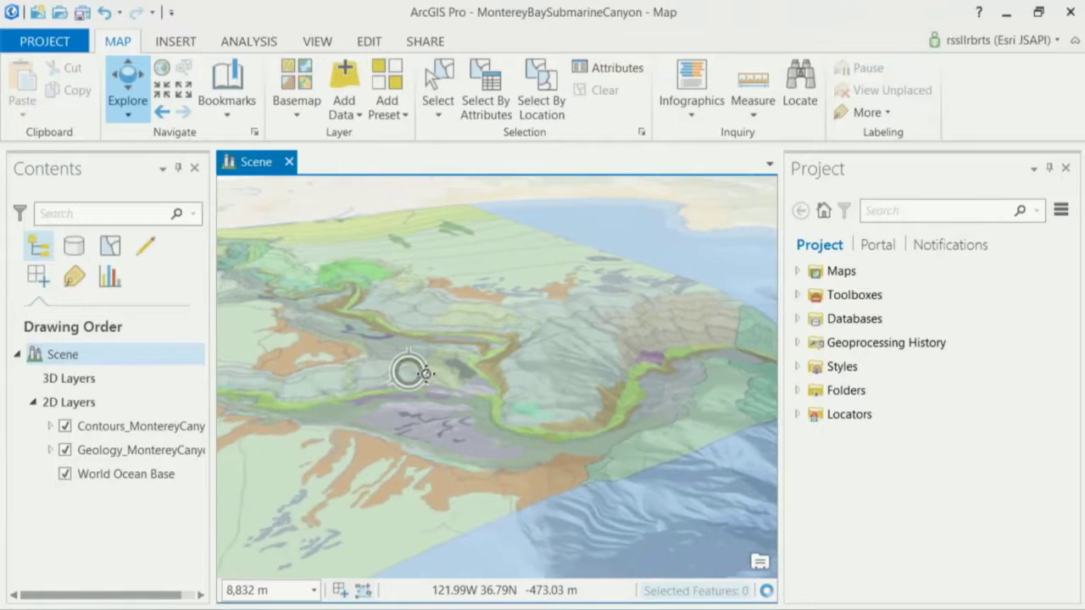
mouse_move(407, 370)
mouse_down()
mouse_move(416, 370)
mouse_move(407, 376)
mouse_up()
scroll(346, 367, down, 3)
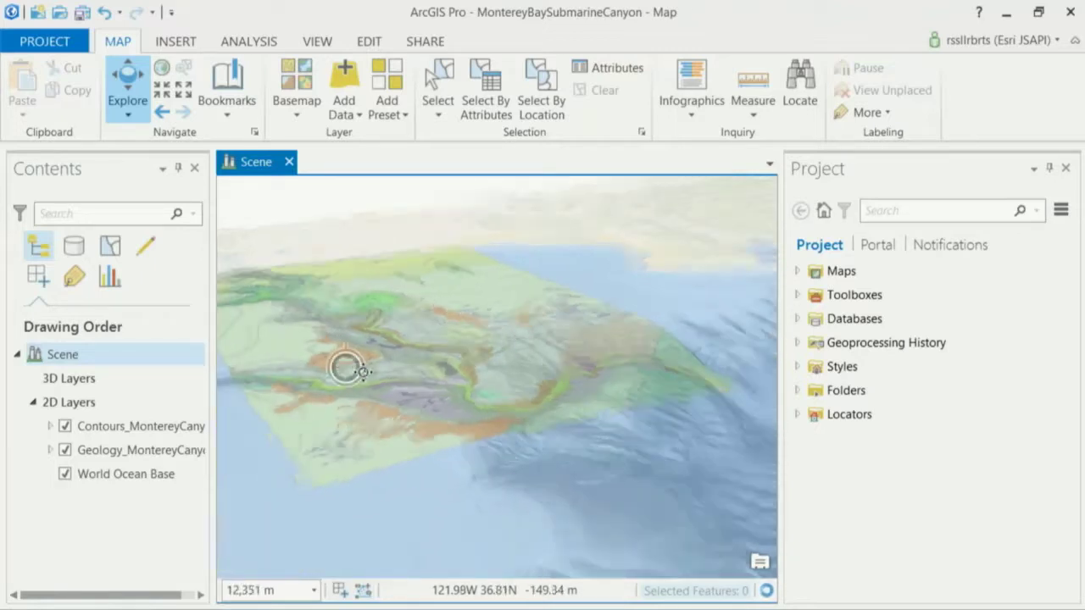
scroll(447, 369, up, 3)
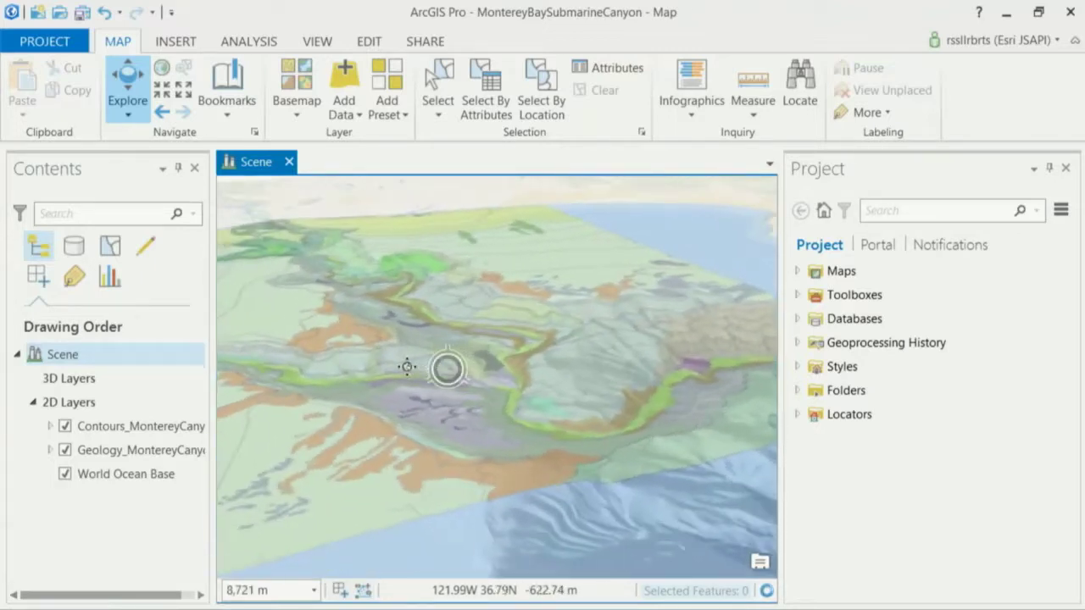
drag(407, 368, 421, 391)
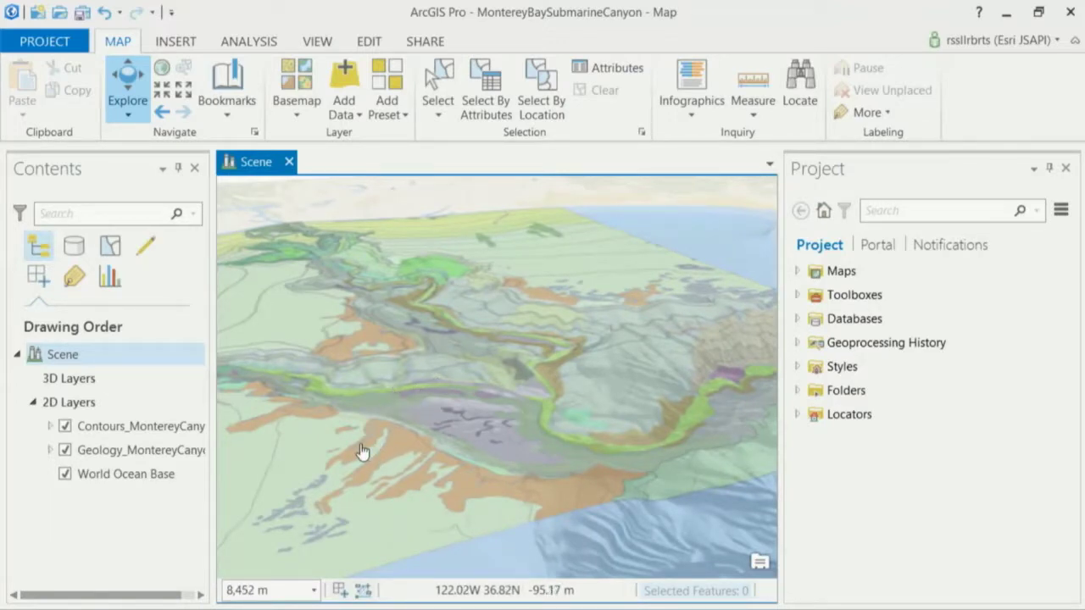
Set the scene's custom full extent, calculated from the Geology_MontereyCanyon layer
right_click(90, 351)
click(196, 472)
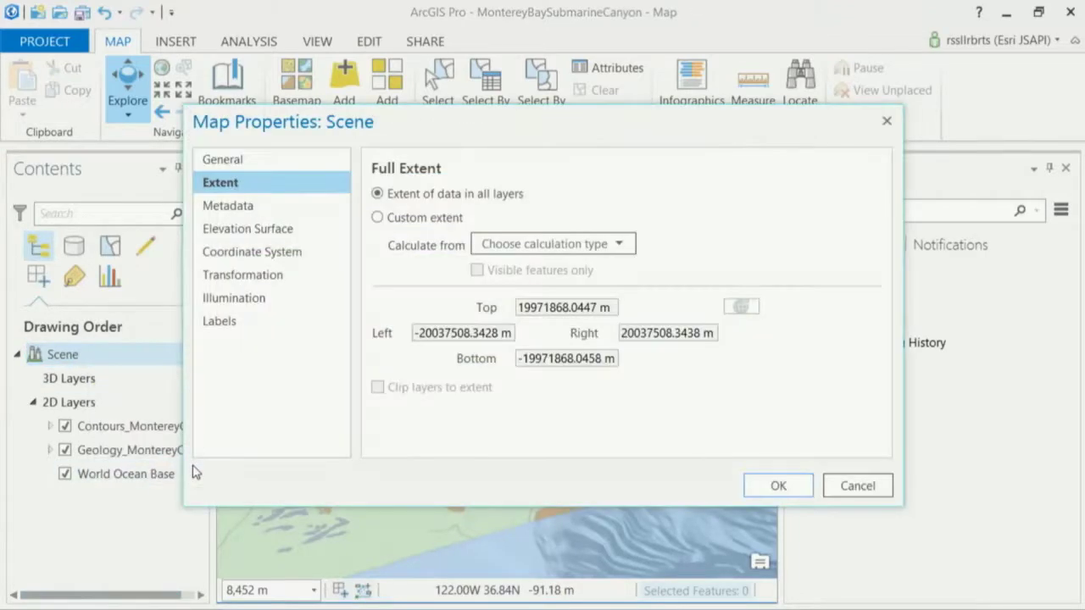
click(378, 217)
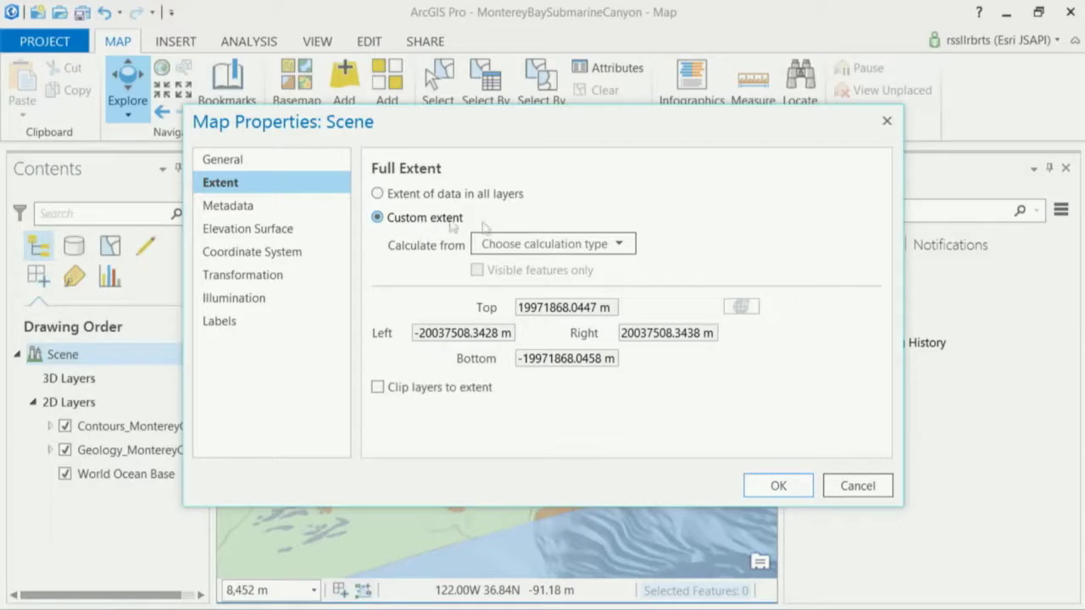
click(615, 245)
click(606, 333)
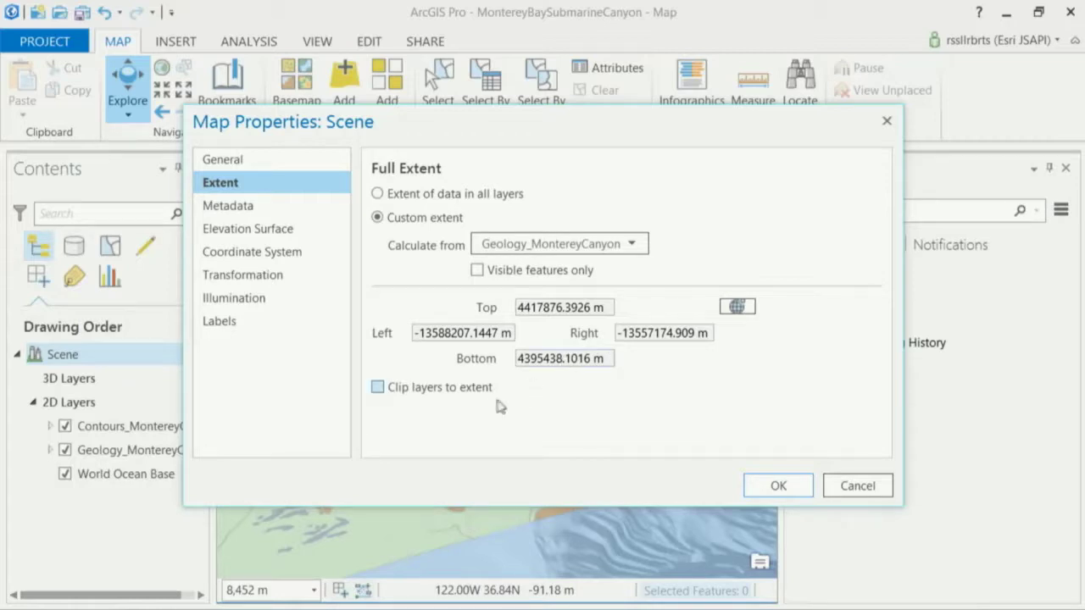
click(778, 486)
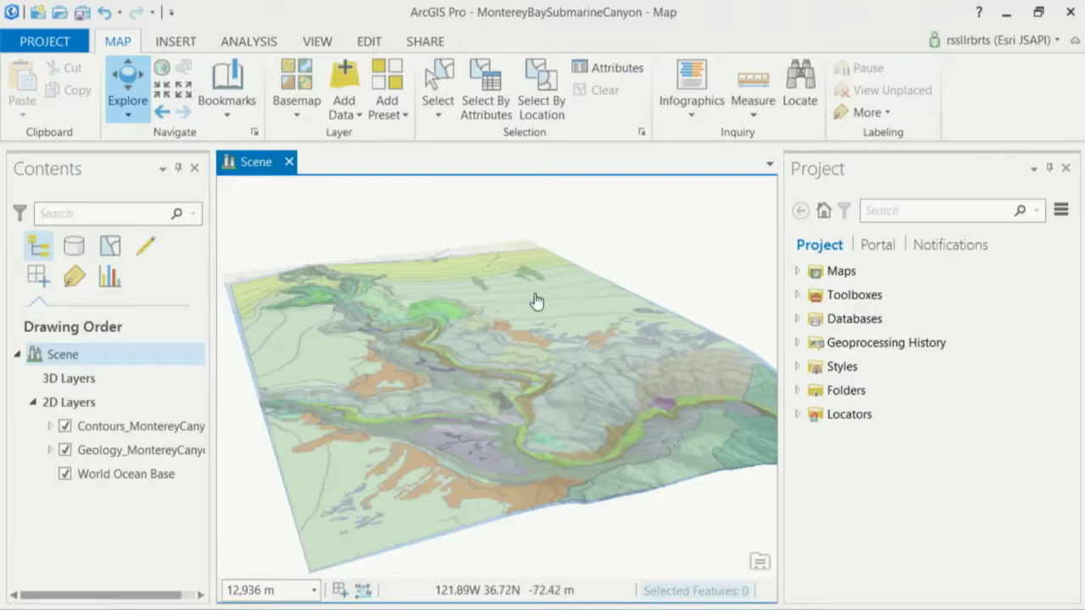
Add the Sediment_Samples feature class to the scene as thematic point shapes
click(387, 101)
click(360, 255)
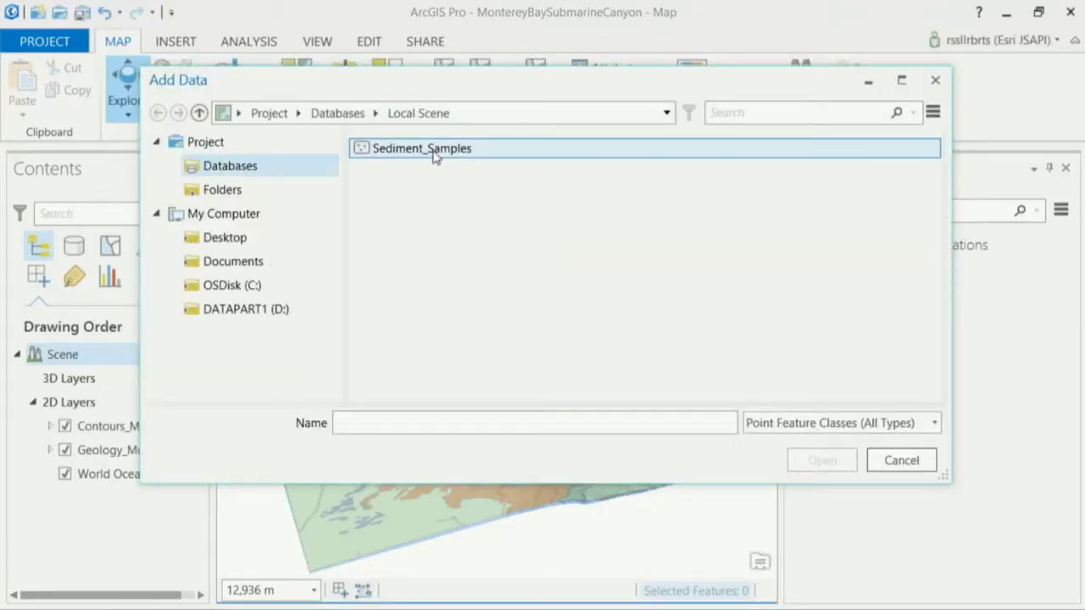
click(434, 151)
click(820, 461)
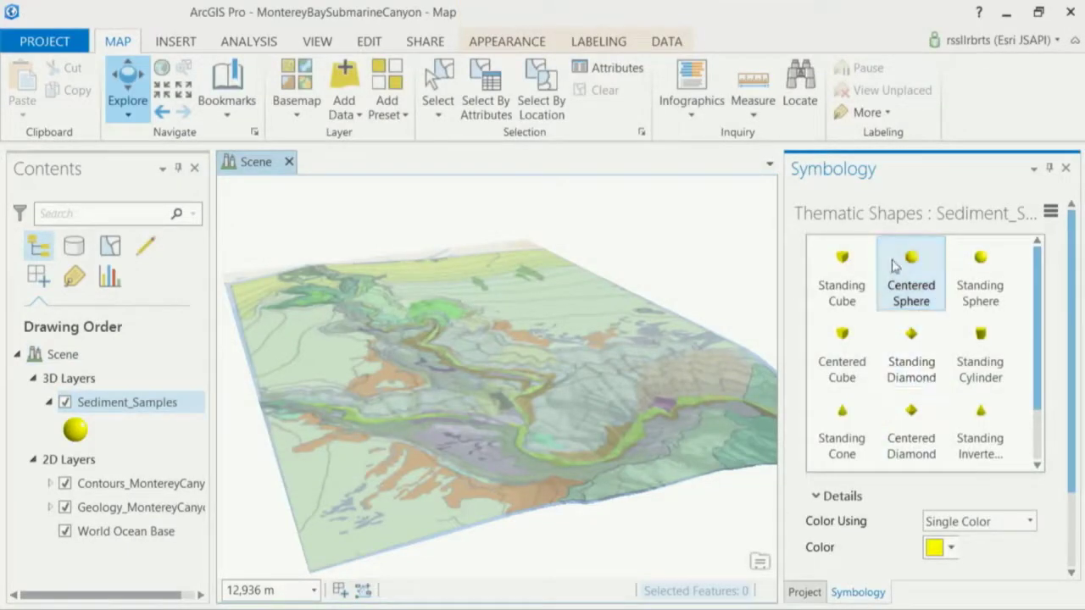
Color the samples with an orange-red ramp and scale their height by PCT_SAND at 13
drag(1073, 314, 1059, 412)
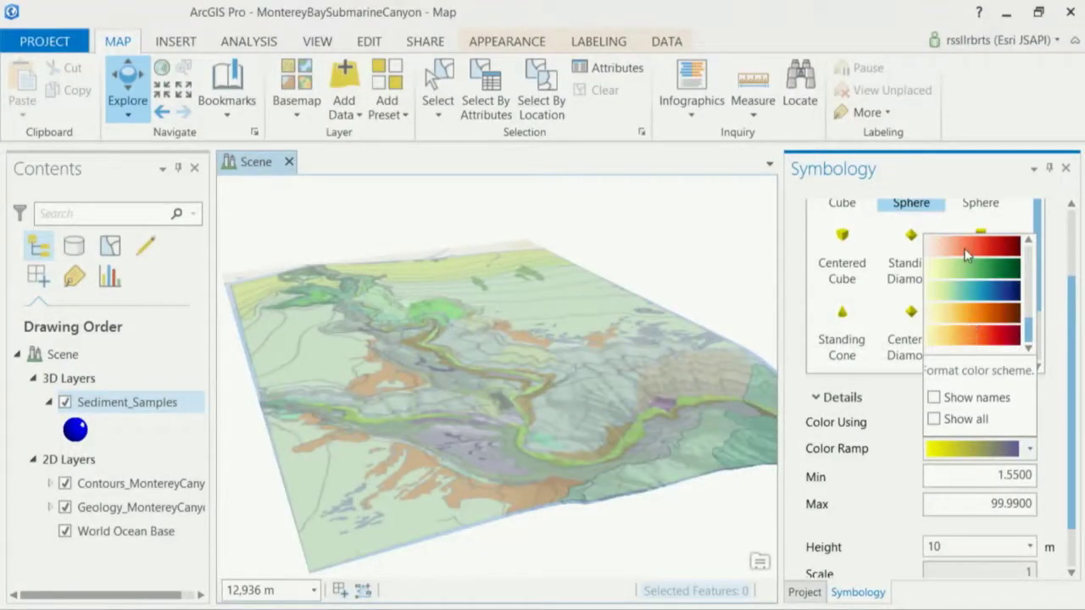
click(972, 329)
scroll(1056, 503, down, 2)
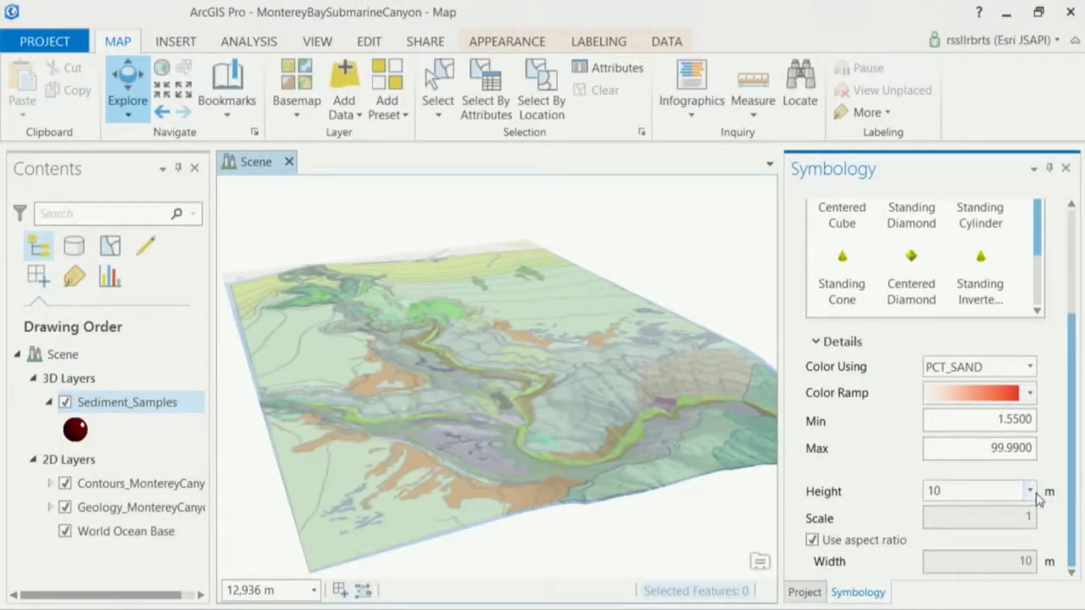
click(1029, 492)
click(983, 414)
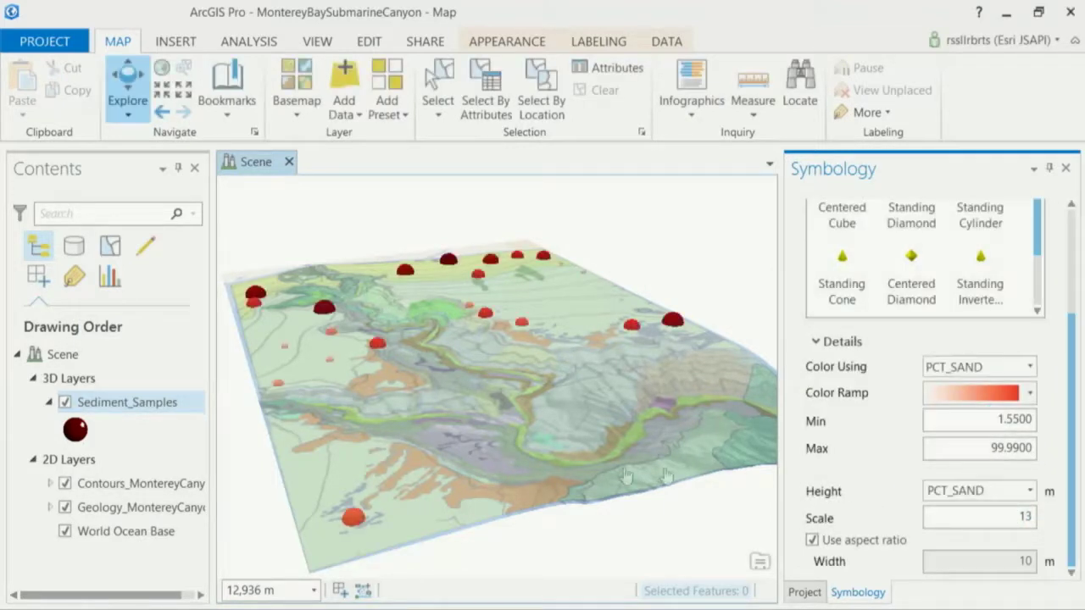
drag(427, 443, 417, 395)
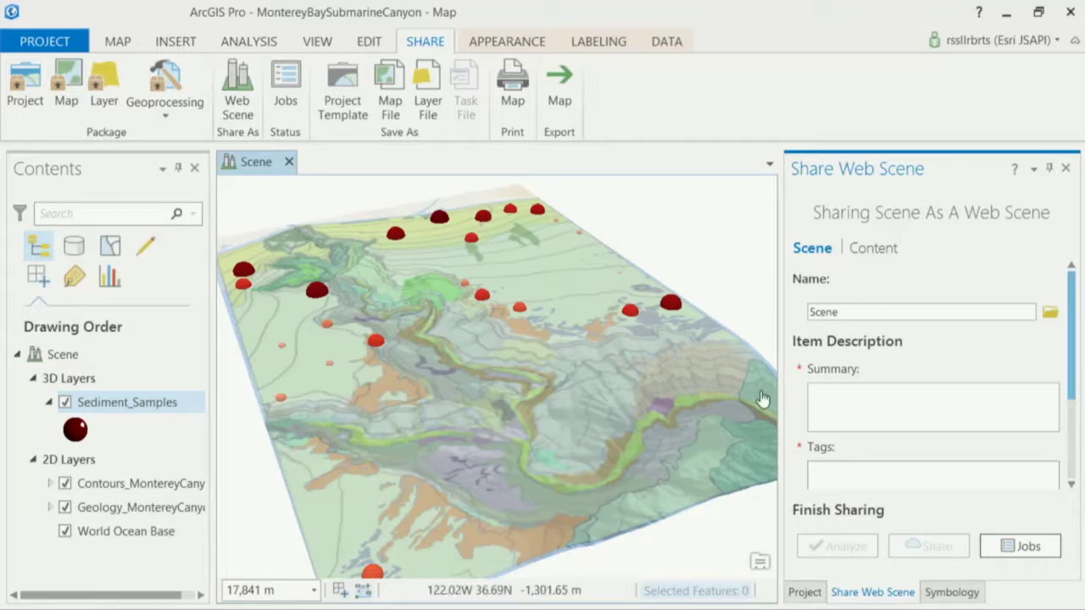
Start sharing the scene as a web scene named MontereyBayCanyon
click(166, 422)
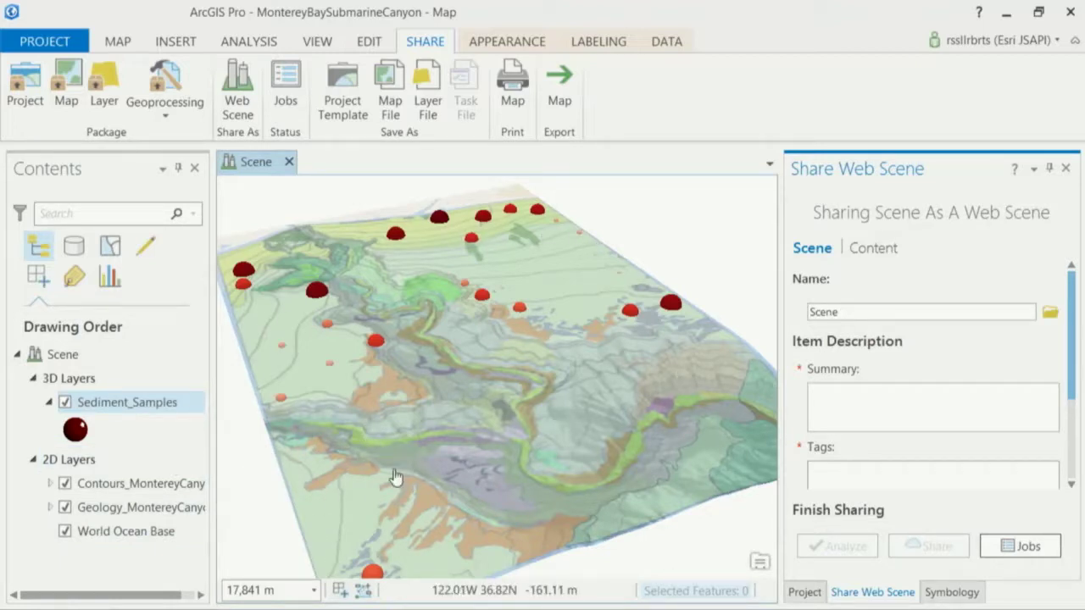
scroll(517, 449, up, 2)
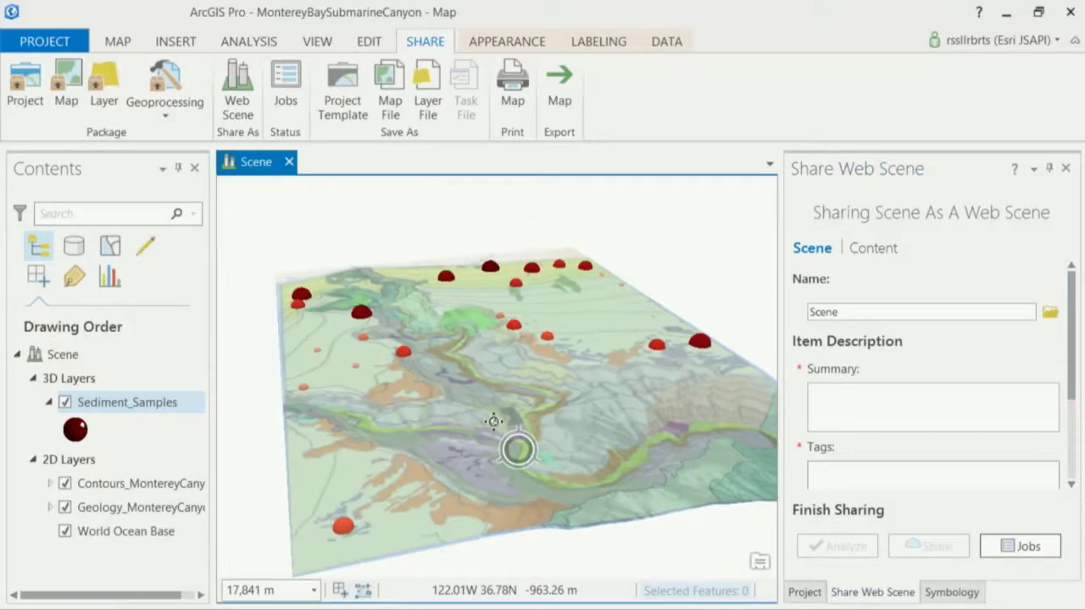
scroll(543, 424, up, 2)
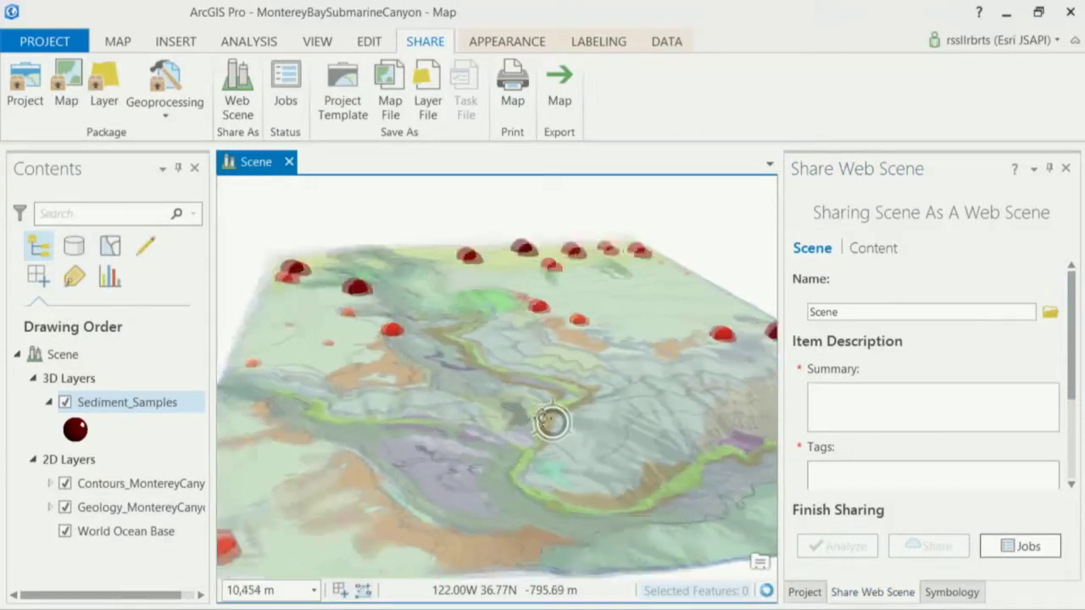
scroll(573, 440, down, 2)
double_click(892, 310)
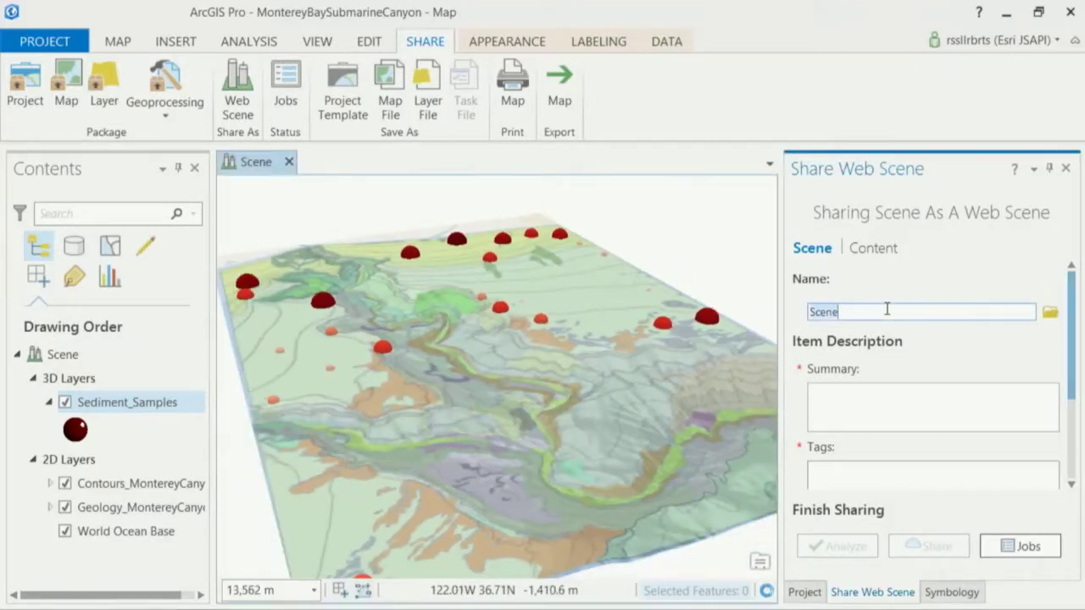
text(MontereyBayCanyon)
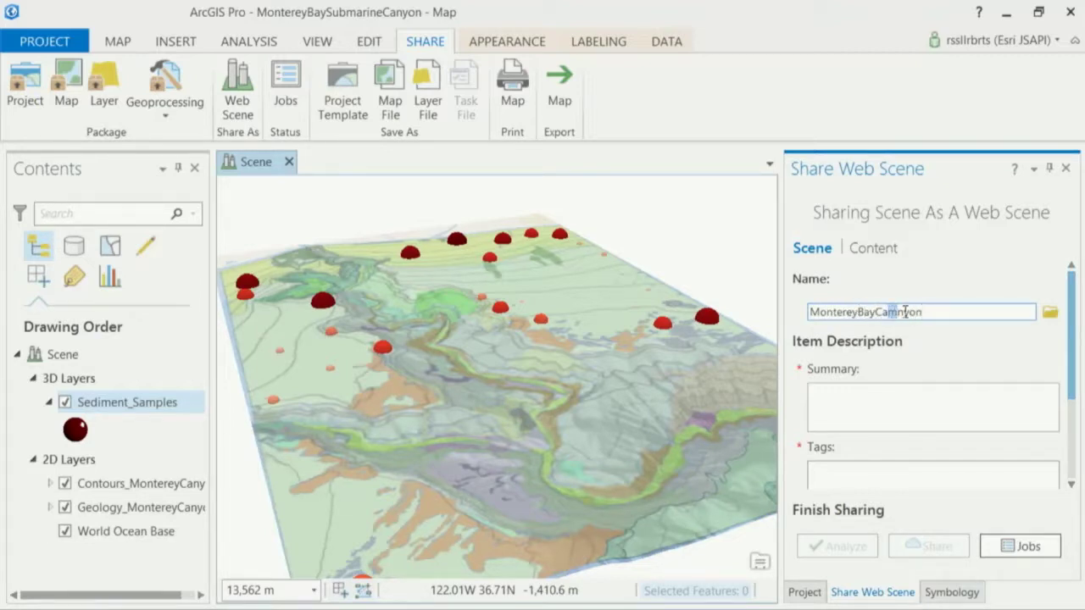
Enter the summary 'Monterey Bay Submarine Canyon USGS report' and add the tag USGS
click(916, 420)
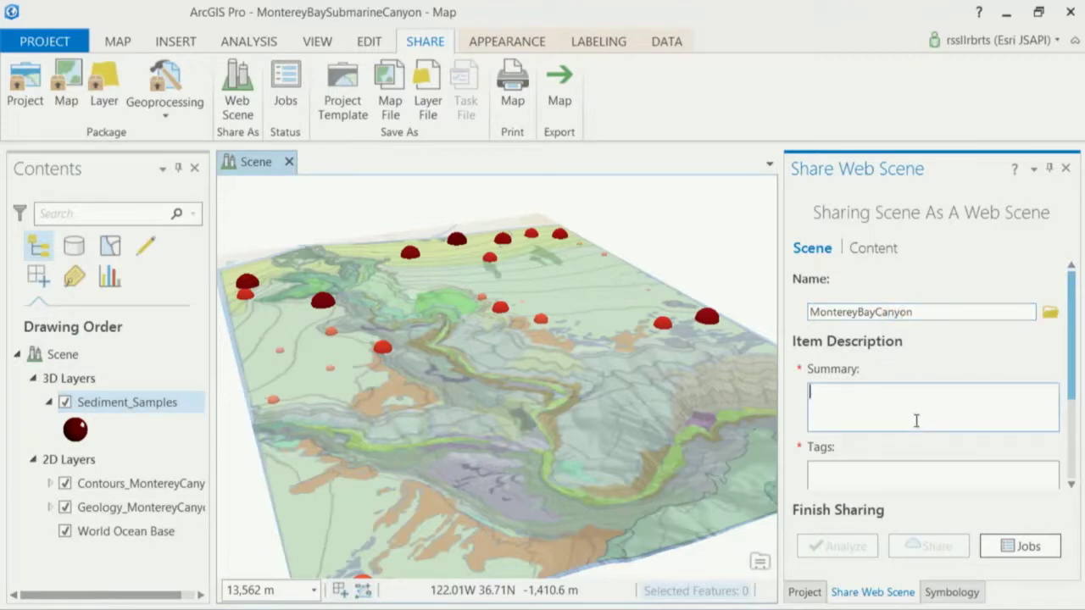
text(Monterey Bay Submarine Canyon)
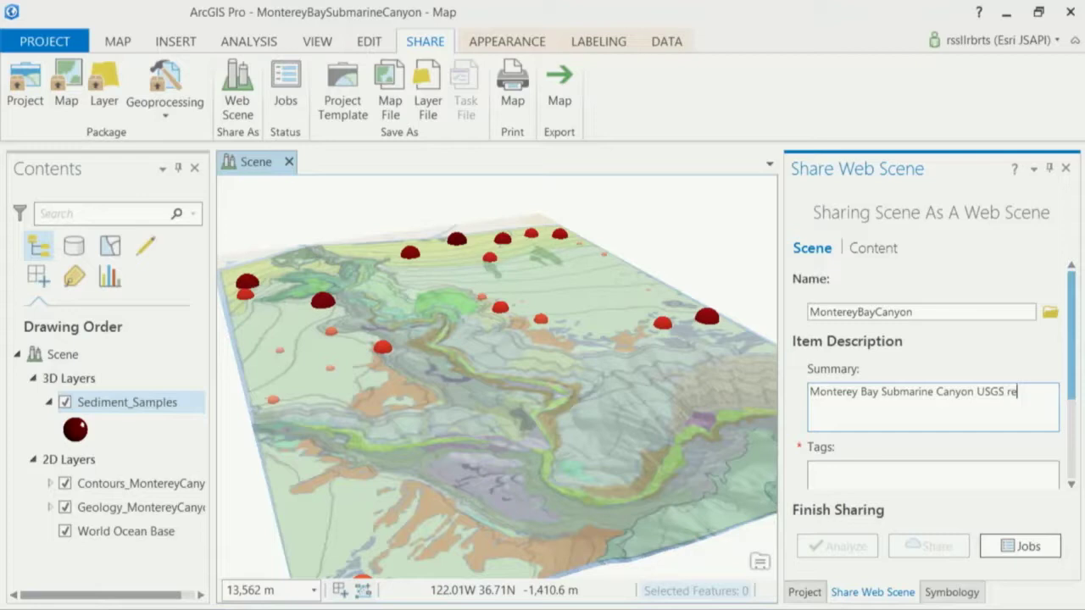
click(929, 488)
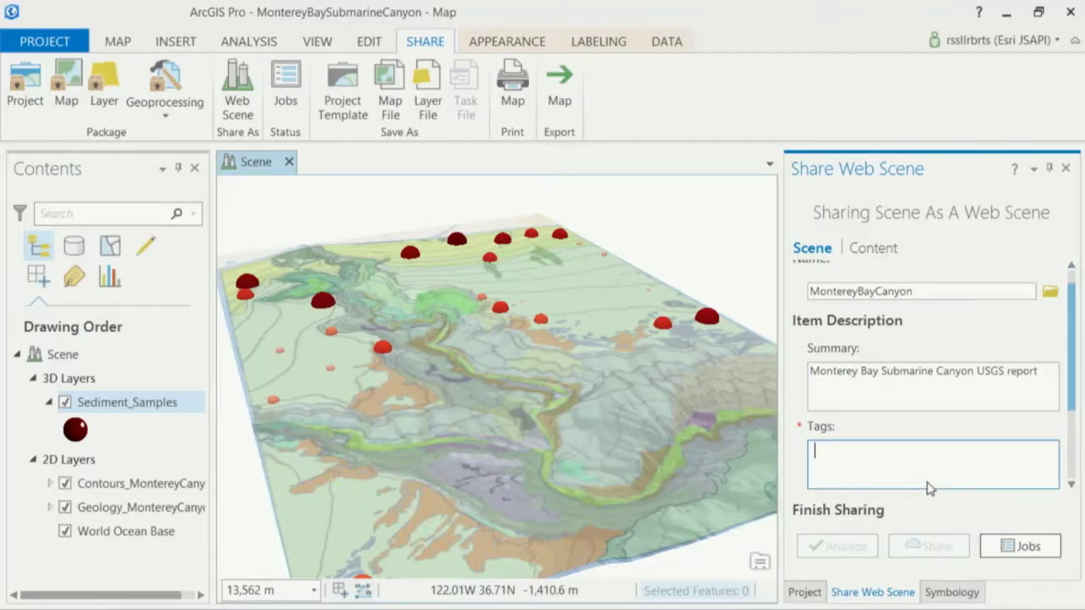
text(USG)
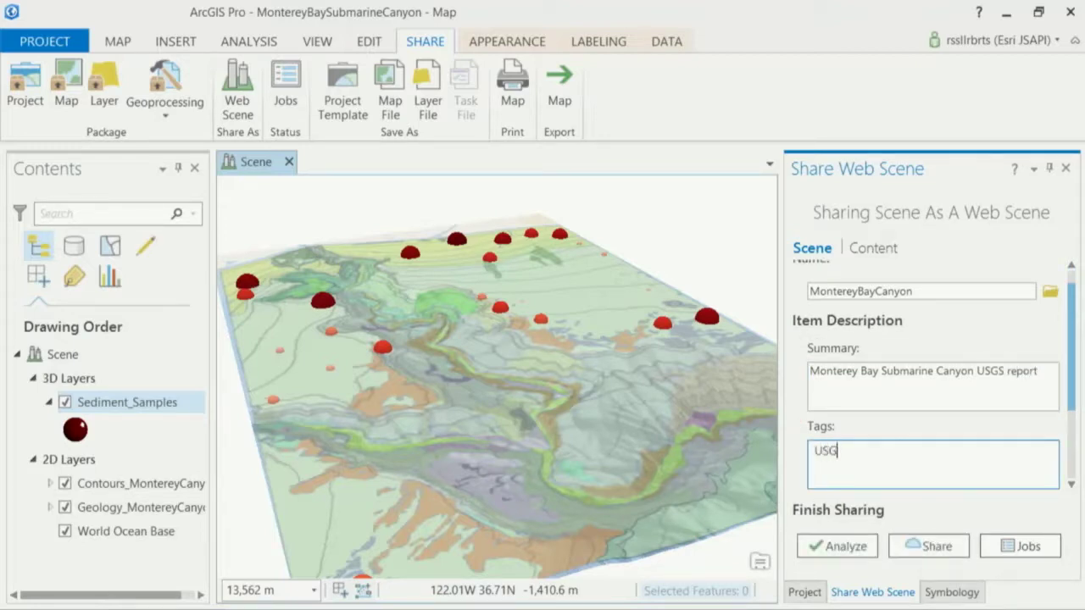
text(S)
key(Return)
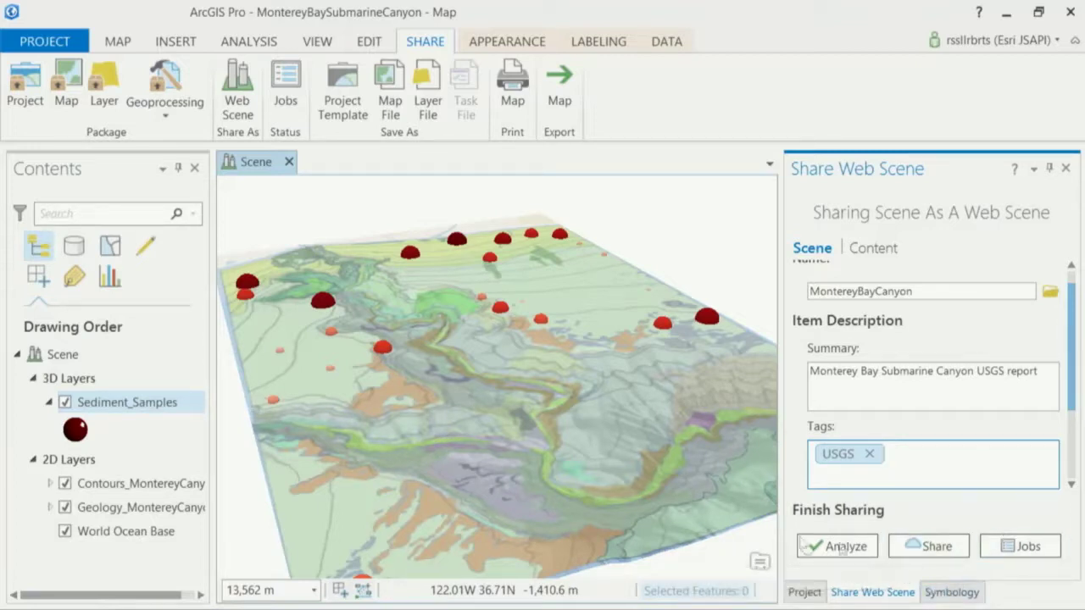
Bring up the MontereyBayCanyon web scene tab in Chrome and zoom in and out over the canyon
click(136, 594)
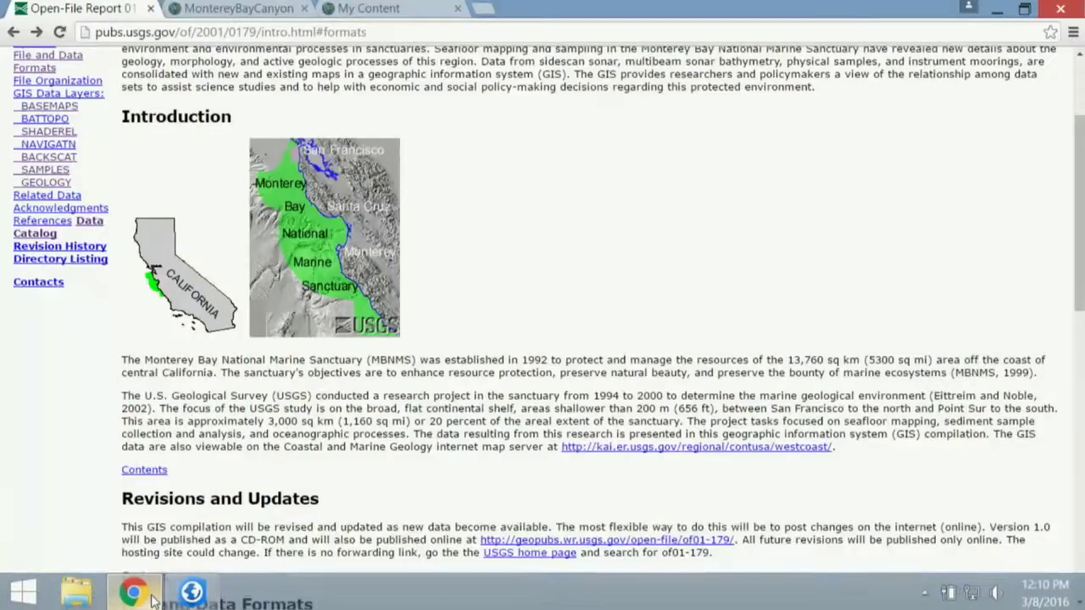
click(258, 7)
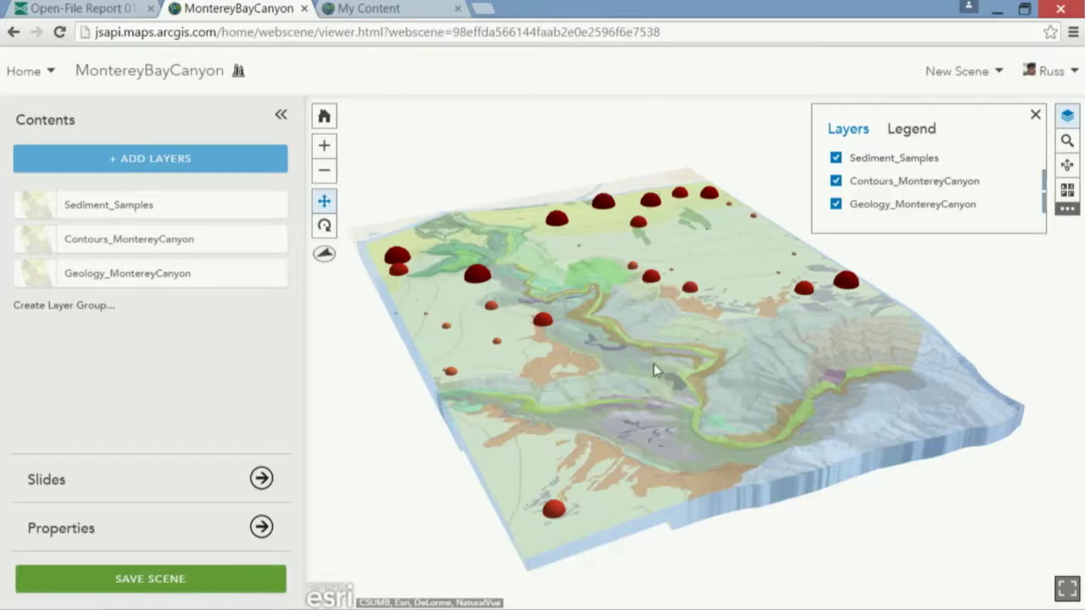
scroll(654, 364, up, 3)
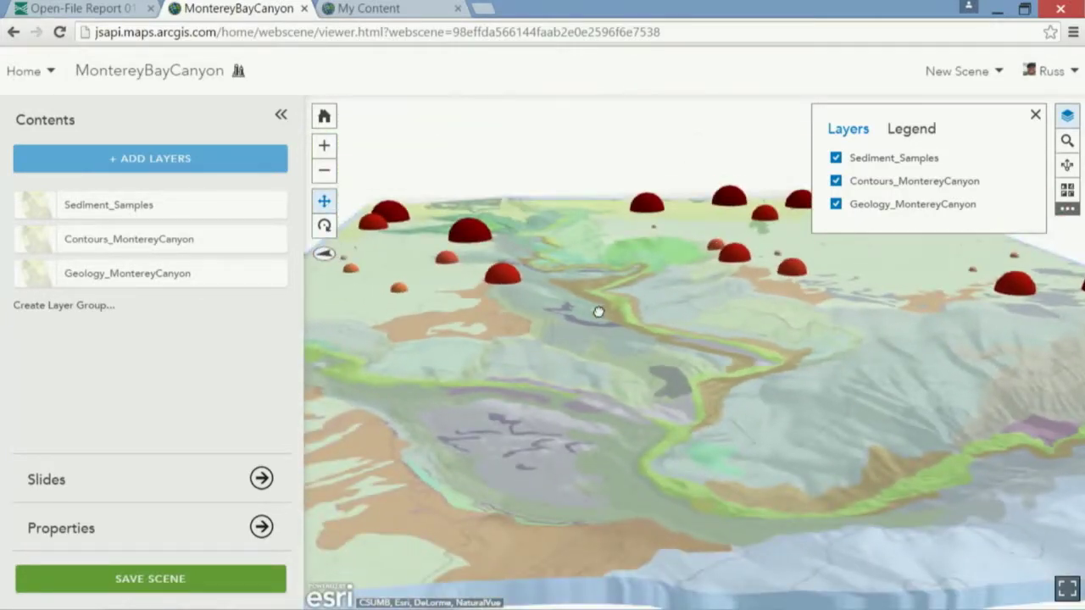
scroll(649, 339, down, 5)
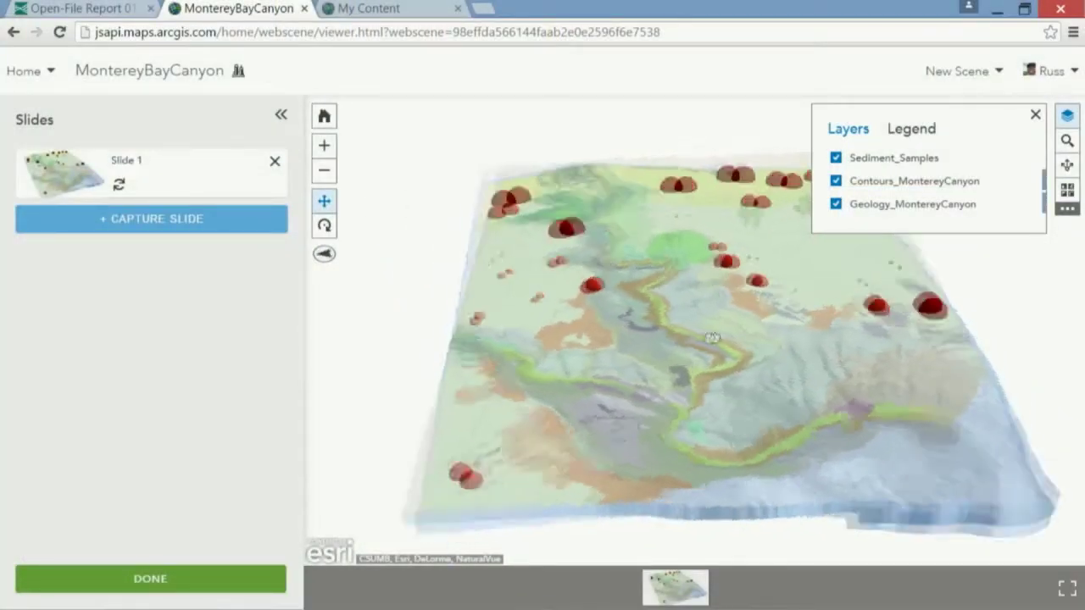
Capture a close-up canyon slide, then hide Geology_MontereyCanyon and capture another slide
scroll(711, 337, up, 5)
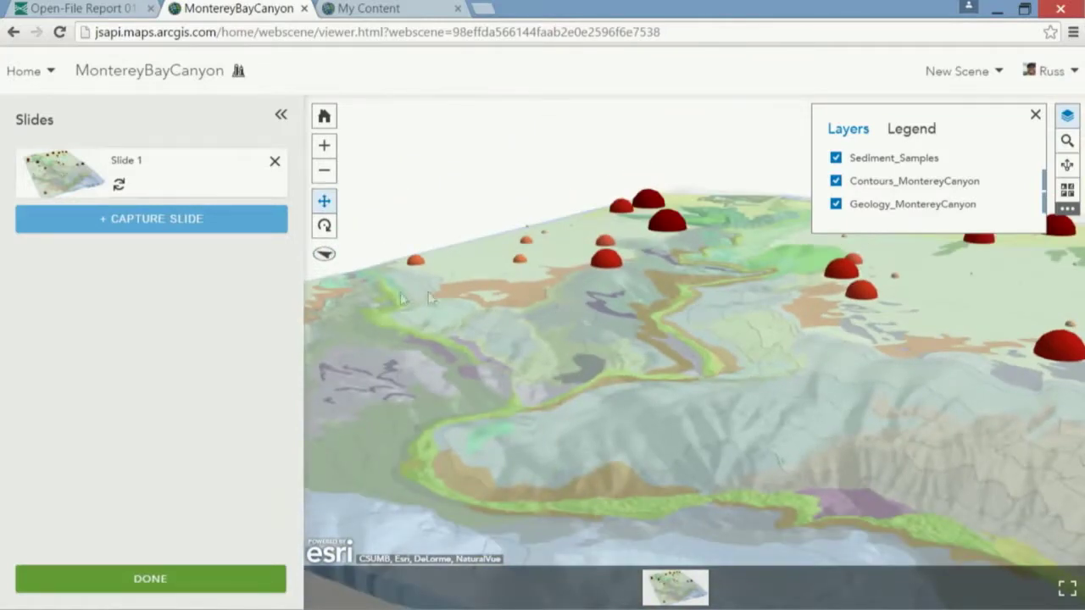
click(242, 225)
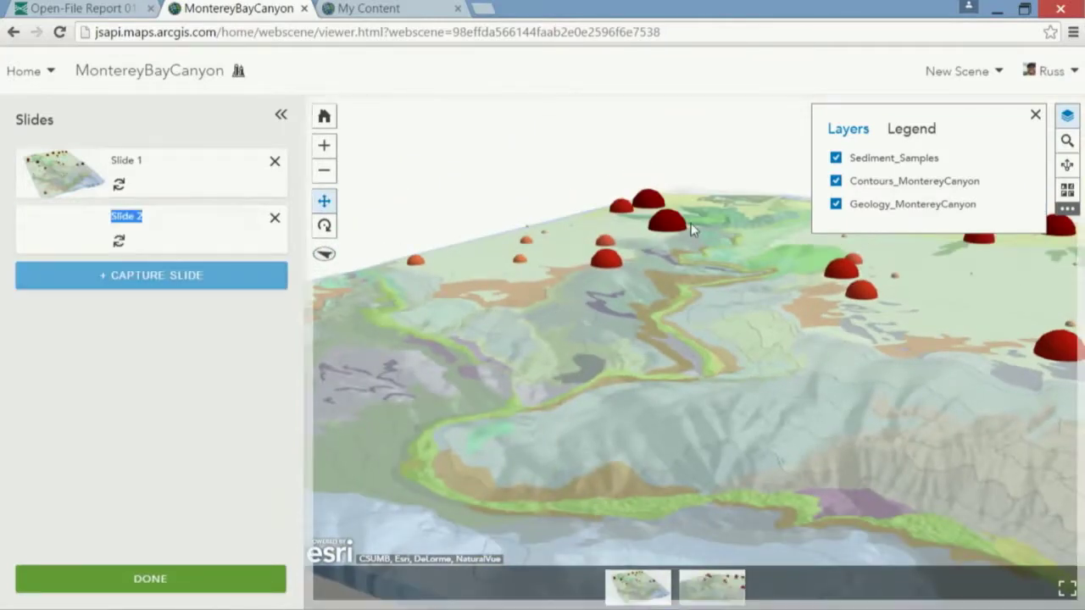
click(835, 204)
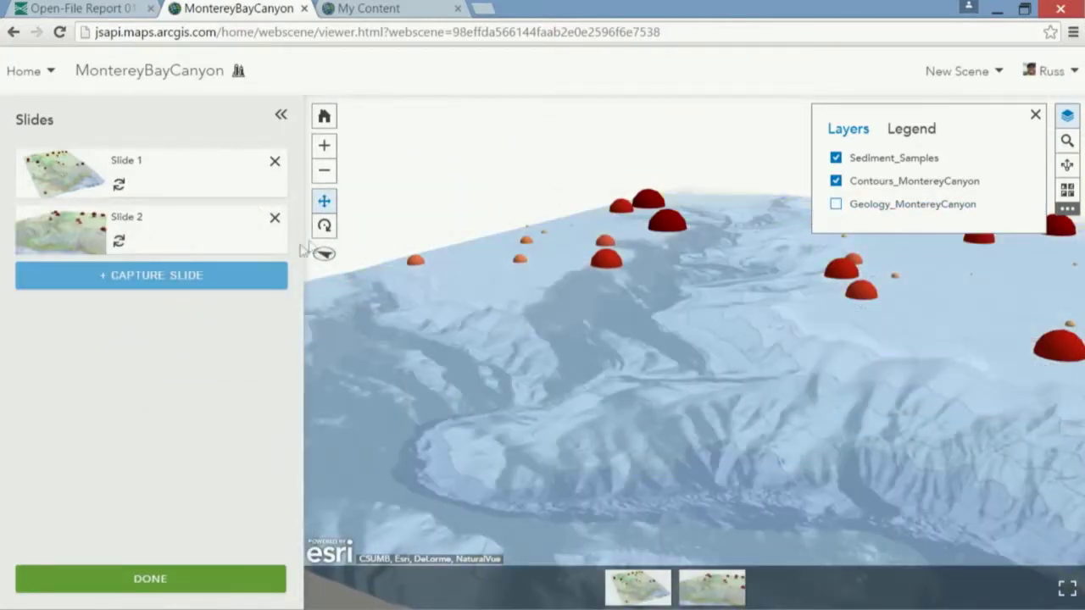
click(240, 279)
scroll(641, 263, down, 5)
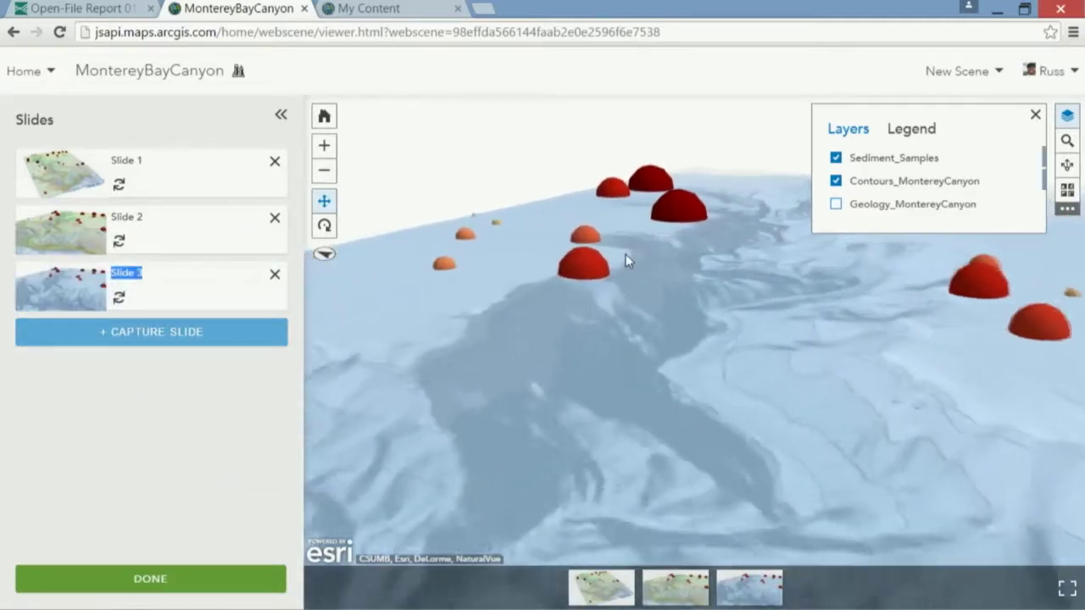
drag(813, 267, 821, 262)
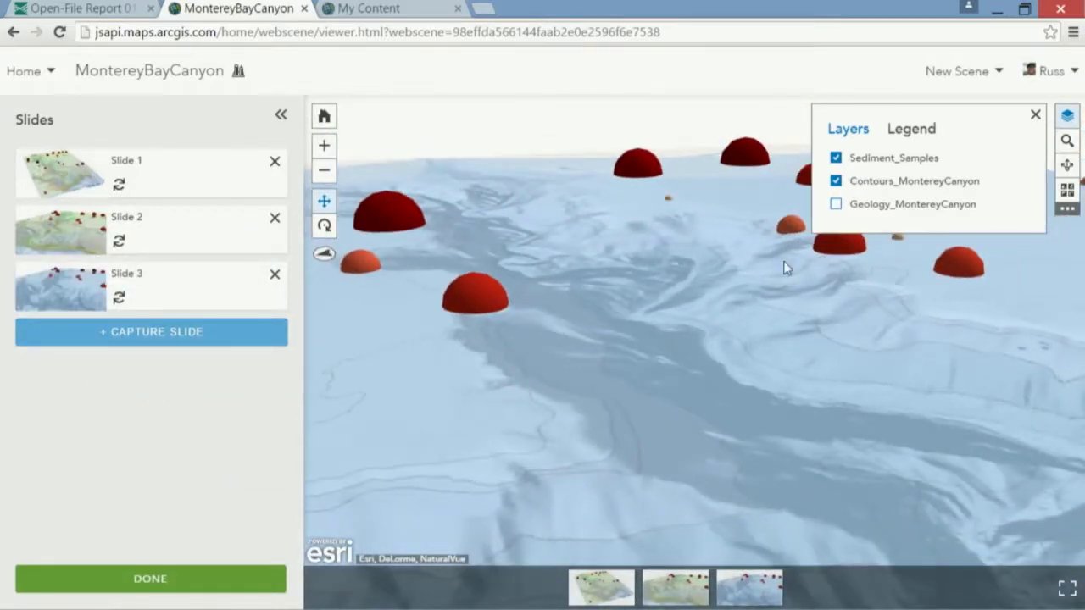
Capture a fourth slide, finish slide editing and return to the first slide's overview
click(201, 335)
click(172, 583)
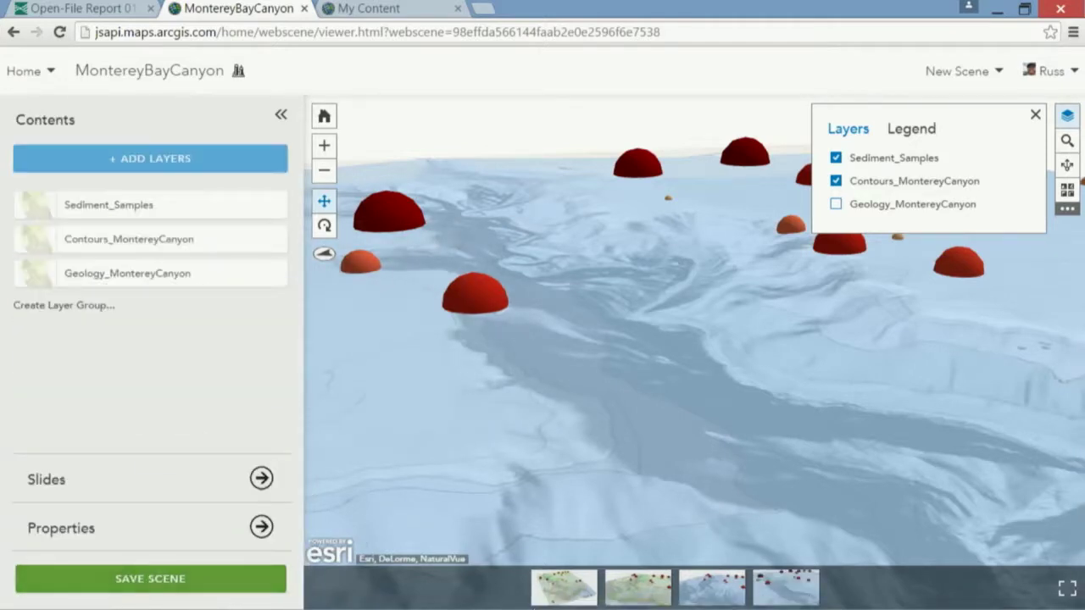
click(564, 588)
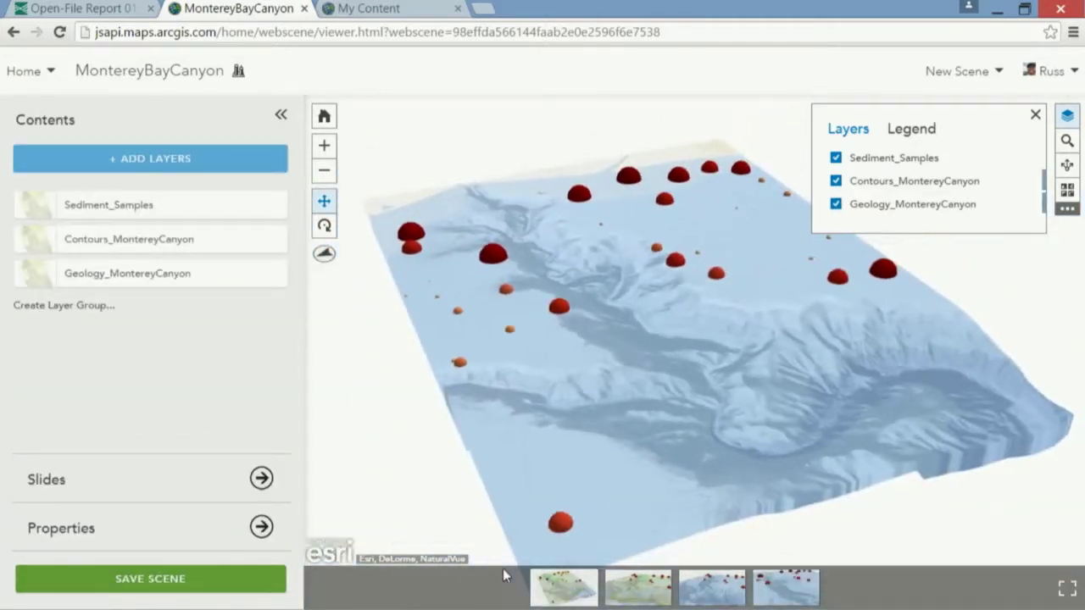
Save the MontereyBayCanyon web scene and view it in the My Content list
click(137, 584)
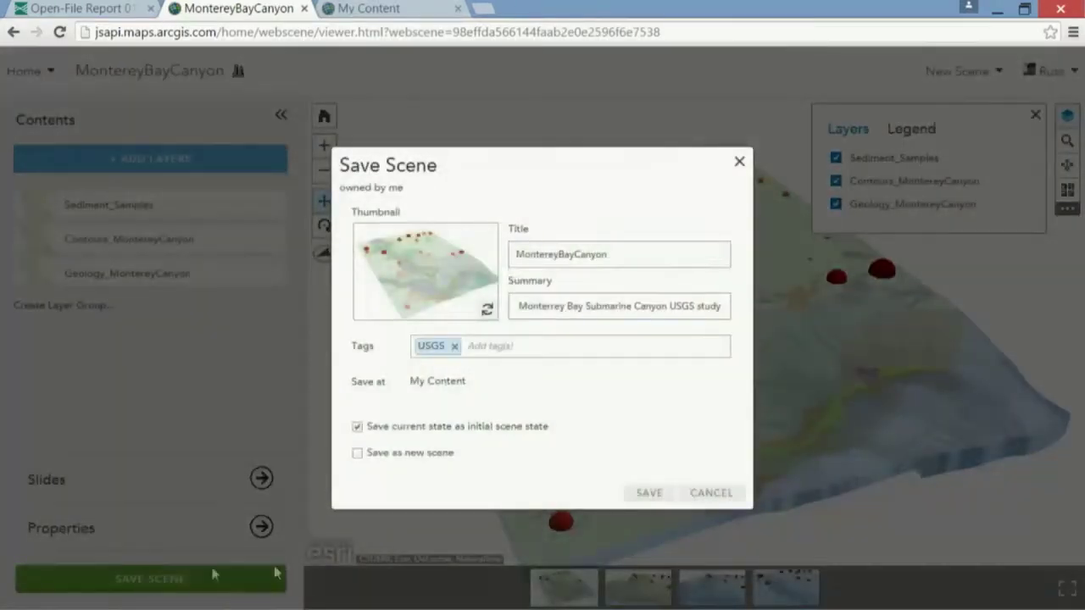
click(644, 493)
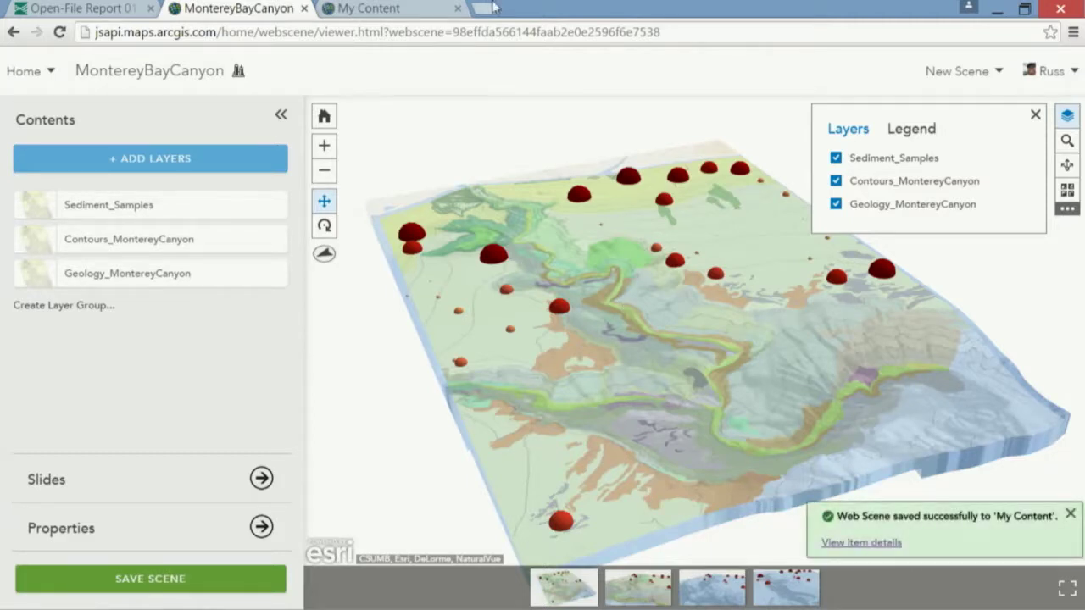
click(407, 8)
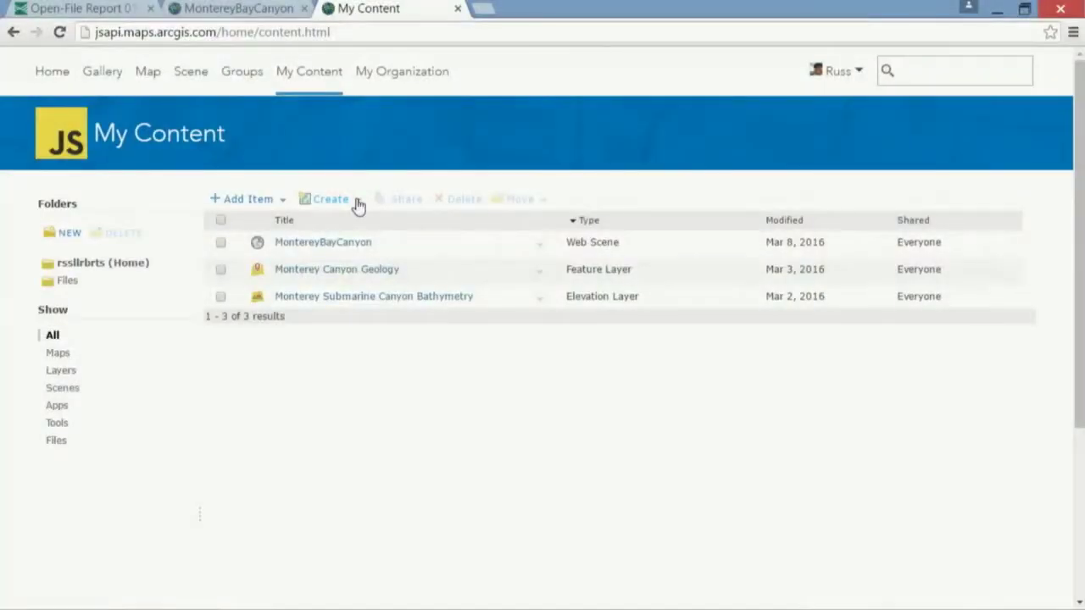
Start a new 3D web app using Web AppBuilder
click(356, 202)
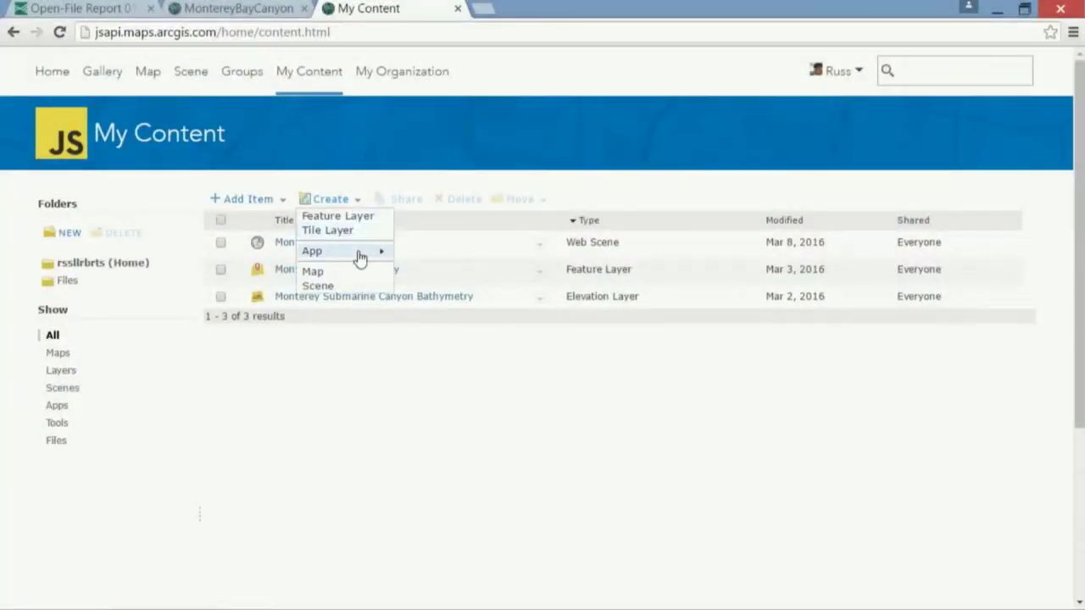
mouse_move(361, 255)
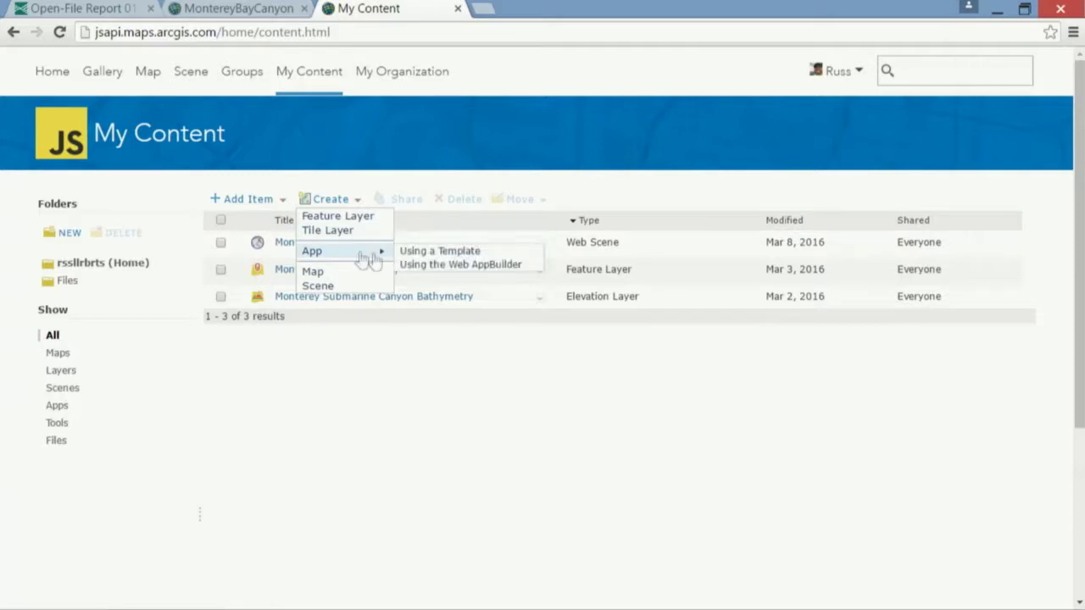
click(435, 265)
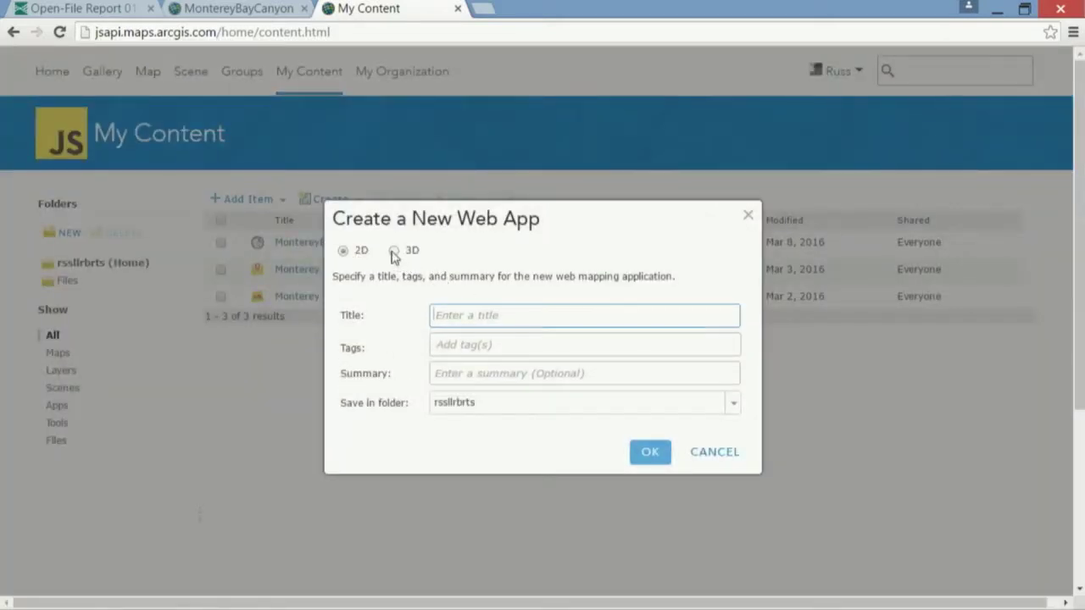
click(393, 251)
Title the app 'Monterey Bay Submarine Canyon', tag it USGS, and confirm creation
click(488, 315)
text(Monterey Bay Submarine Canyon)
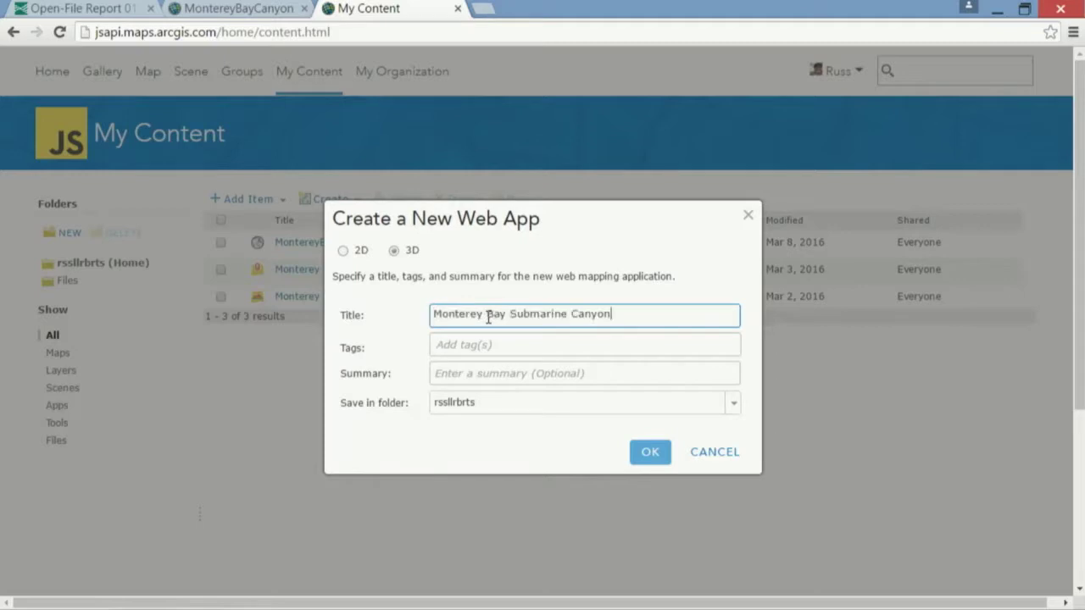
click(486, 346)
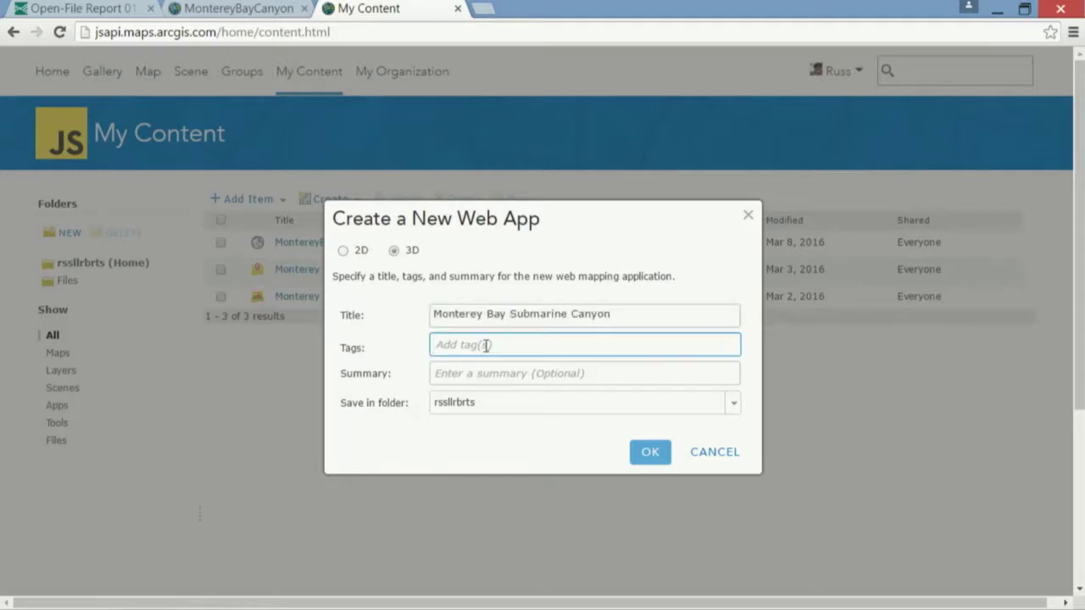
text(USGS)
key(Return)
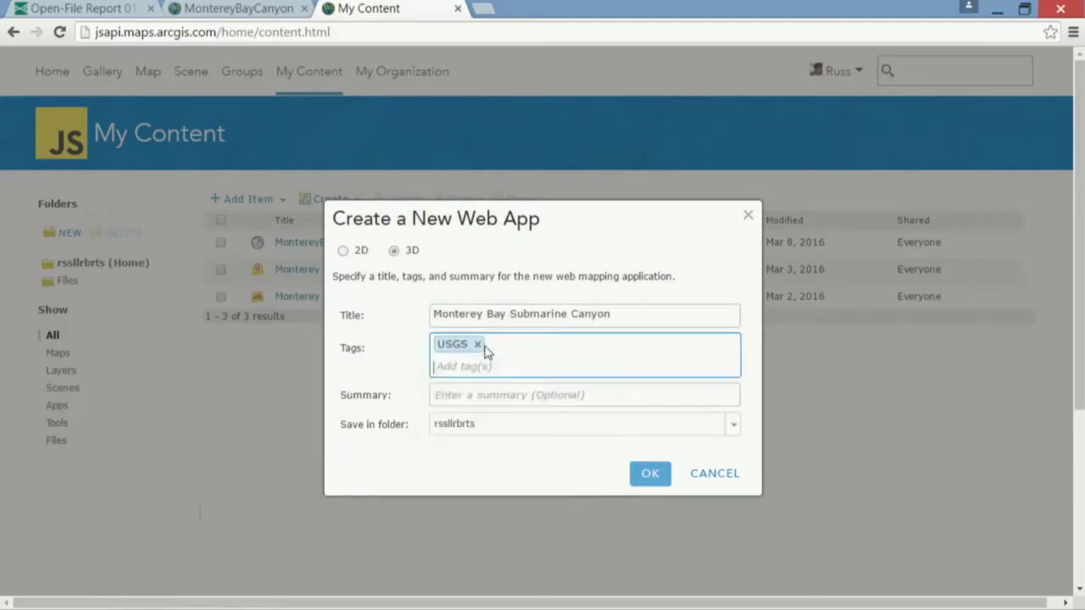
click(657, 476)
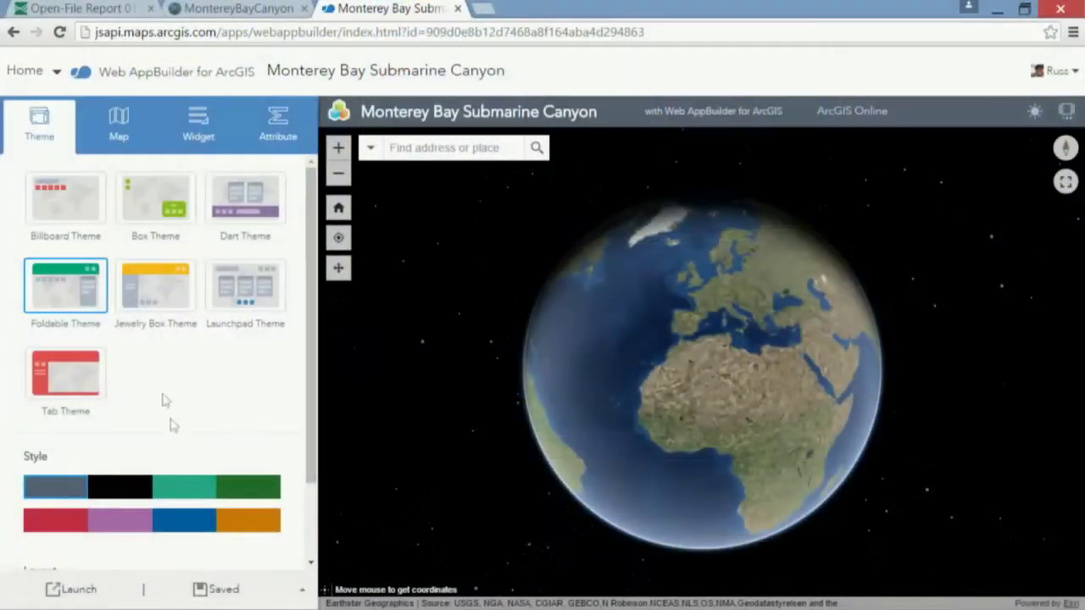
Apply the green theme style with the search-in-header layout
click(244, 493)
scroll(227, 423, down, 2)
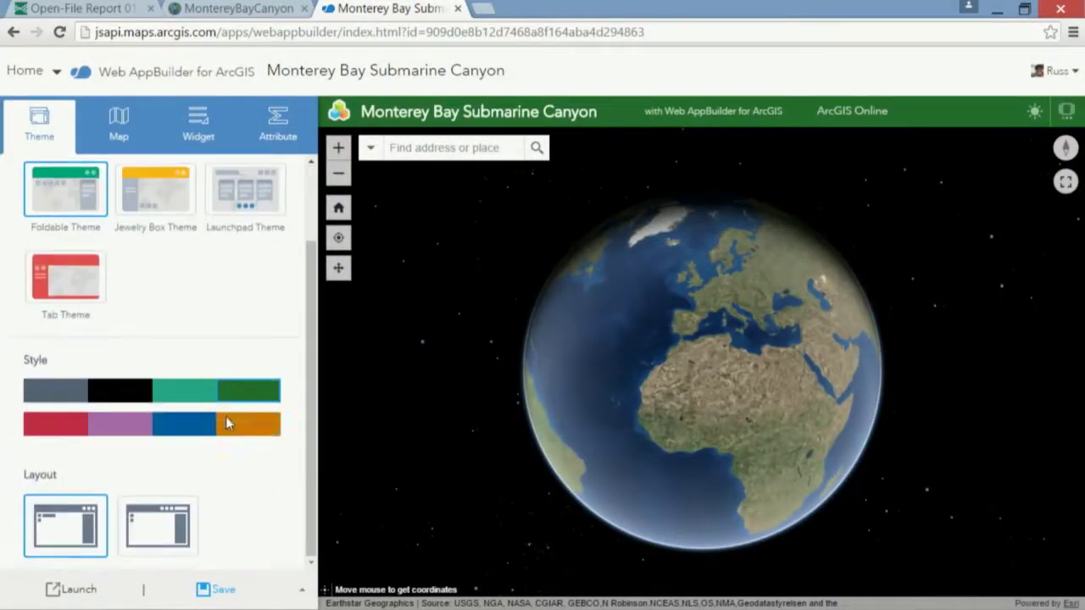
click(157, 536)
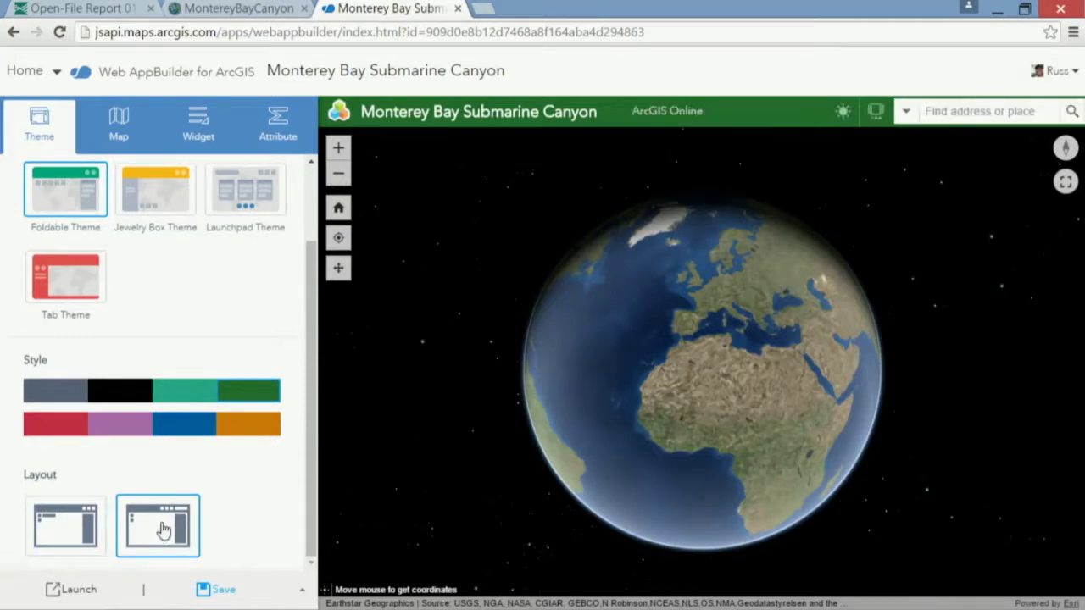
Set the MontereyBayCanyon web scene as the app's scene
click(117, 125)
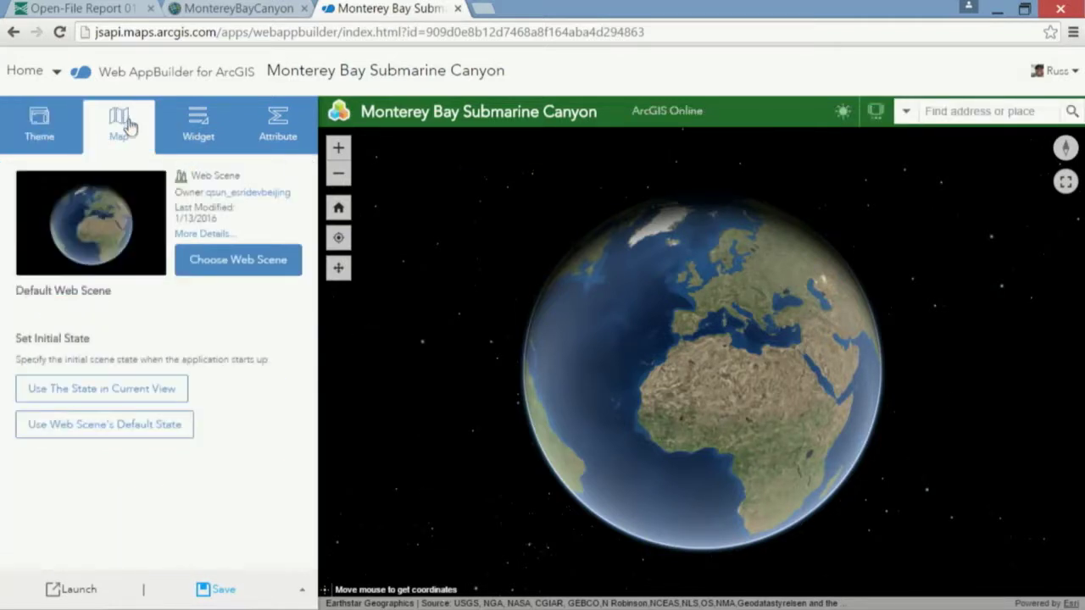
click(237, 263)
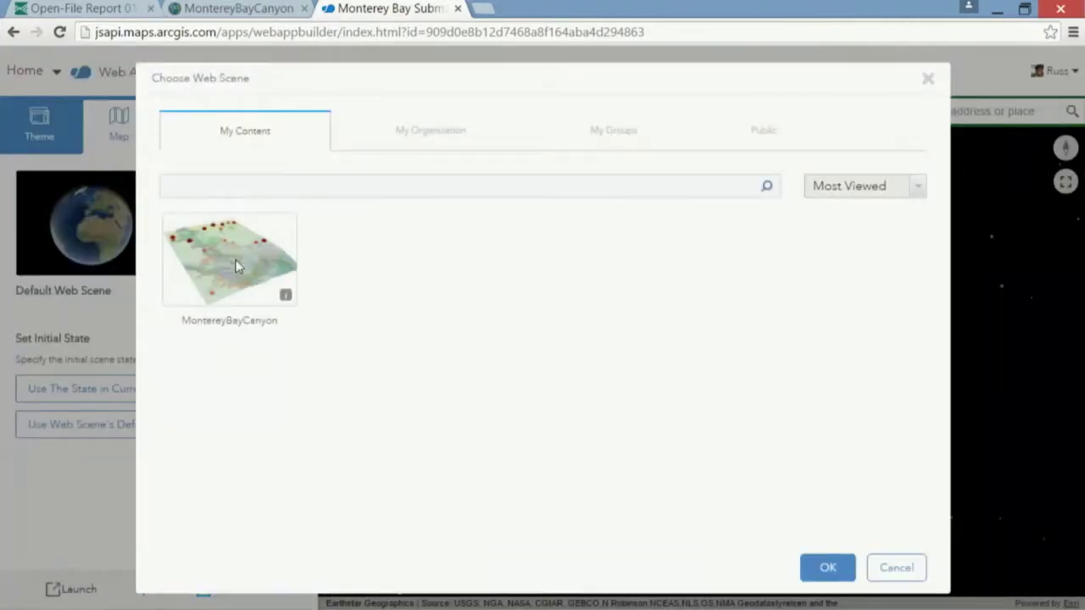
click(232, 257)
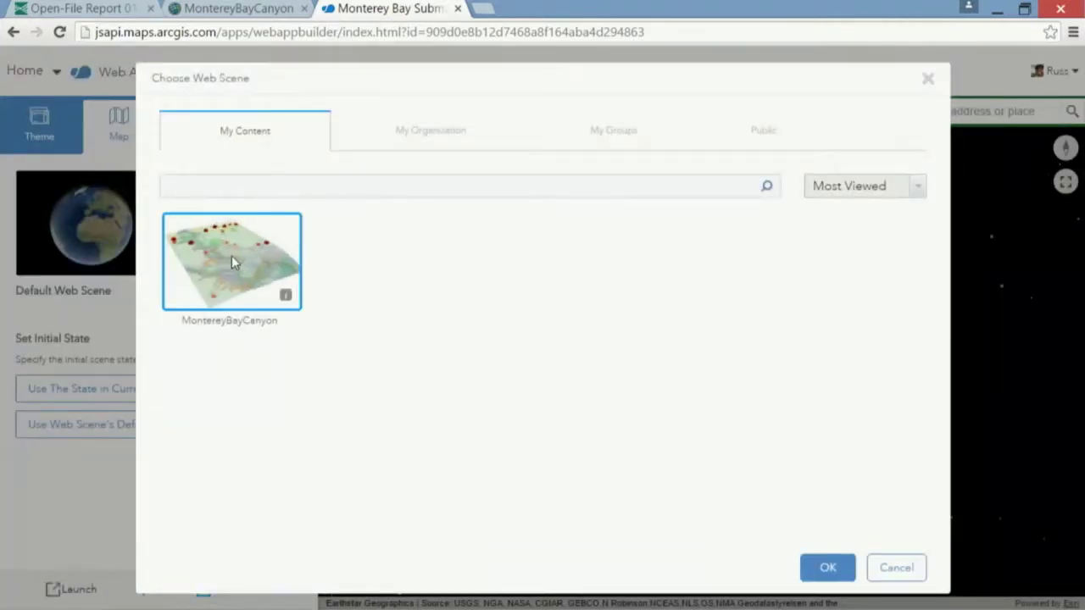
click(840, 569)
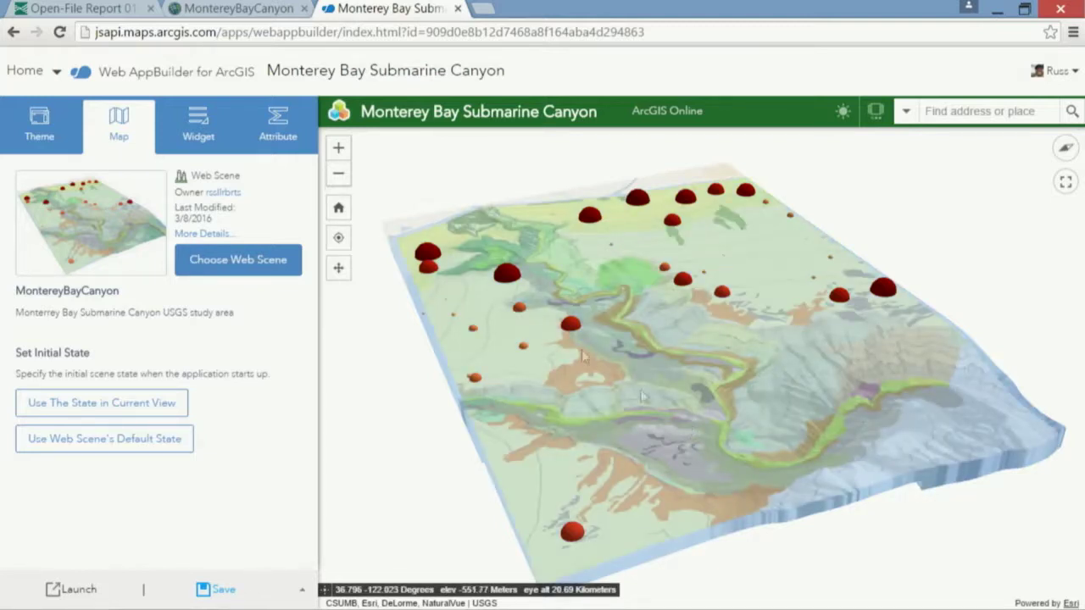
Delete the Environment widget from the header controller, leaving only Slides
click(202, 127)
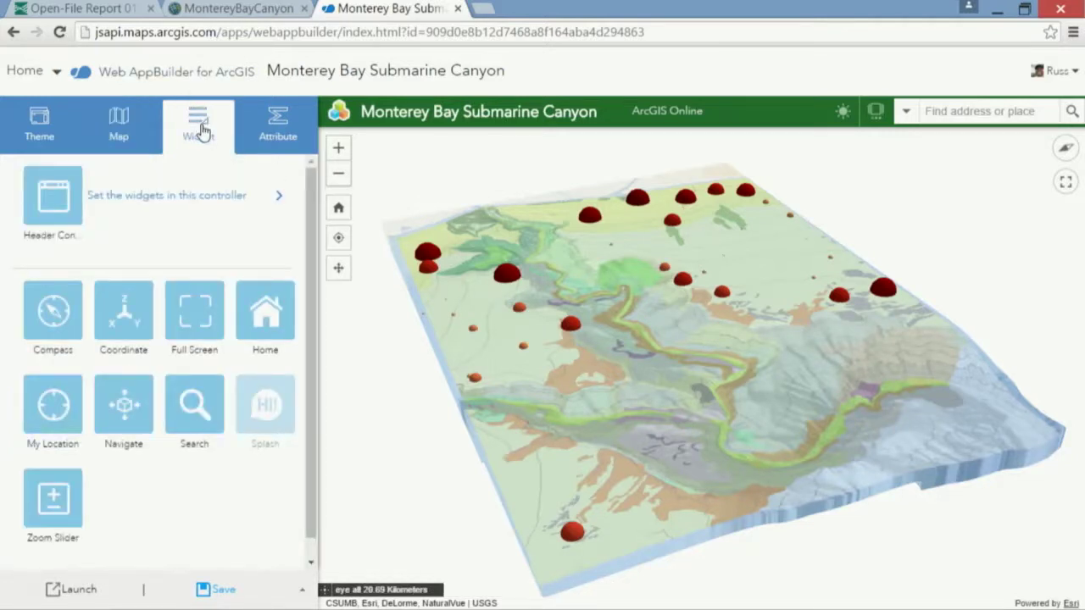
click(215, 200)
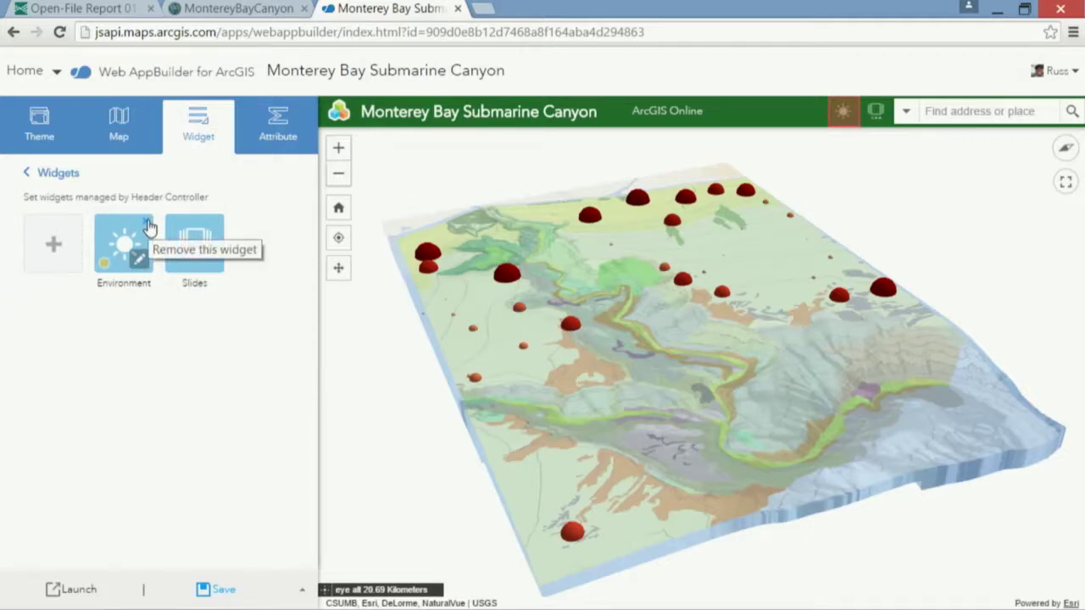
click(147, 222)
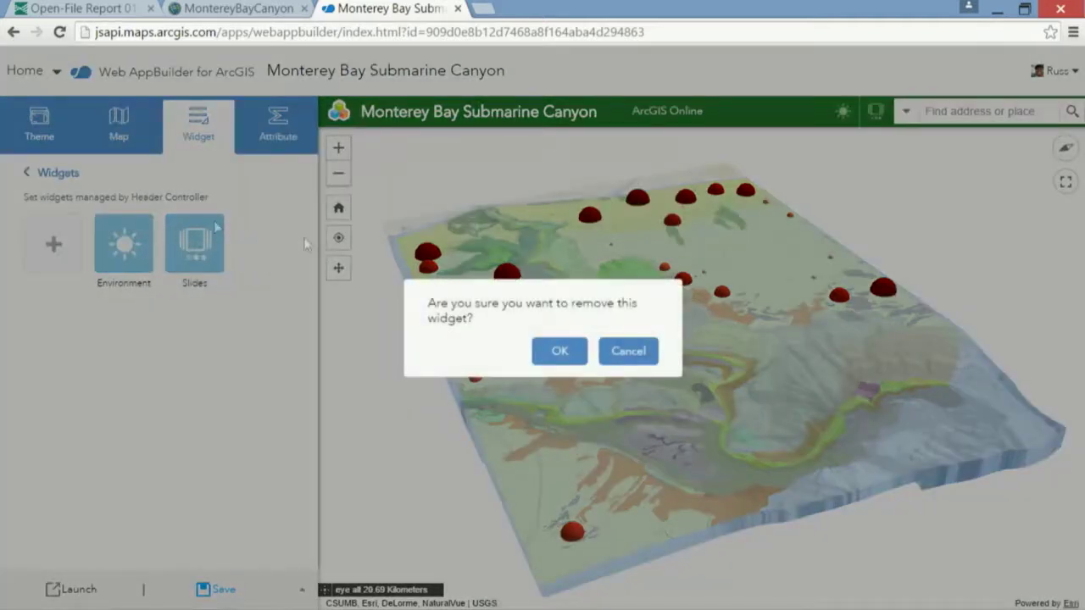
click(560, 351)
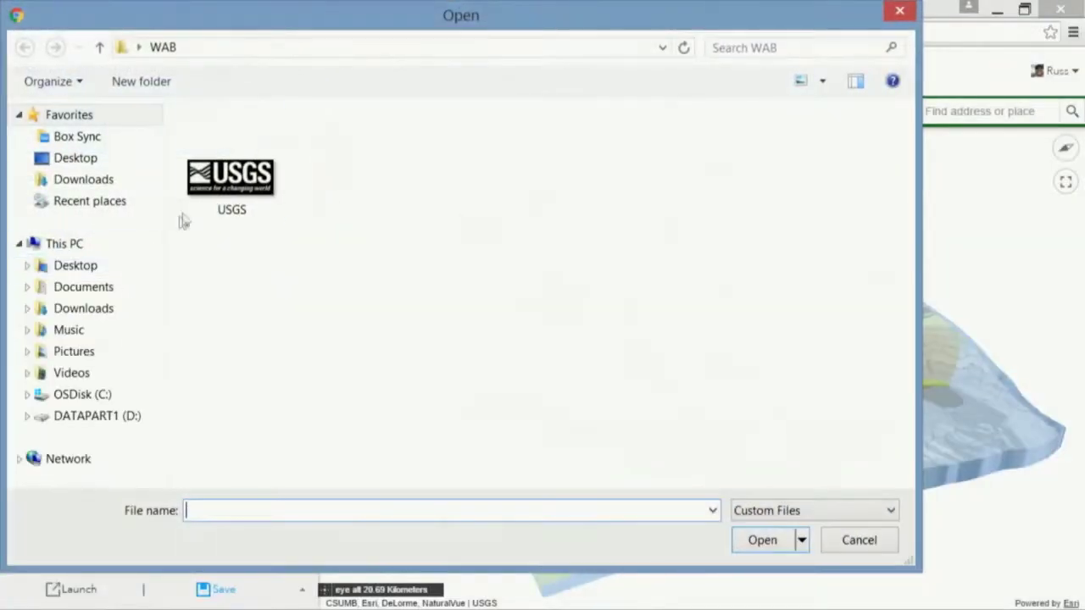
Use the USGS image as the app logo, save and launch the app, then view the third slide
click(231, 169)
click(784, 540)
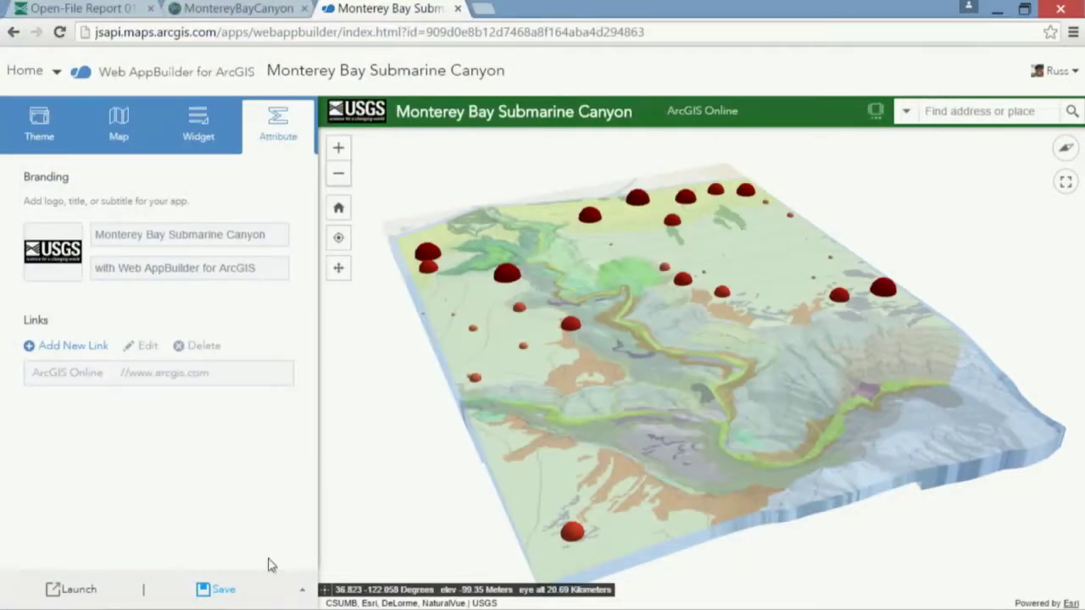
click(222, 589)
click(63, 589)
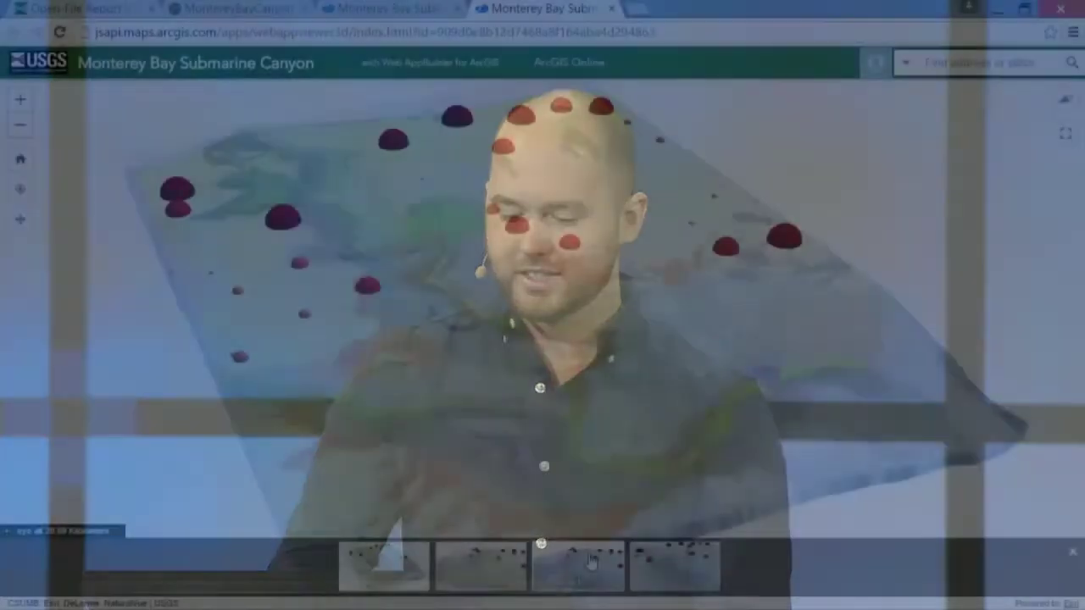
click(591, 561)
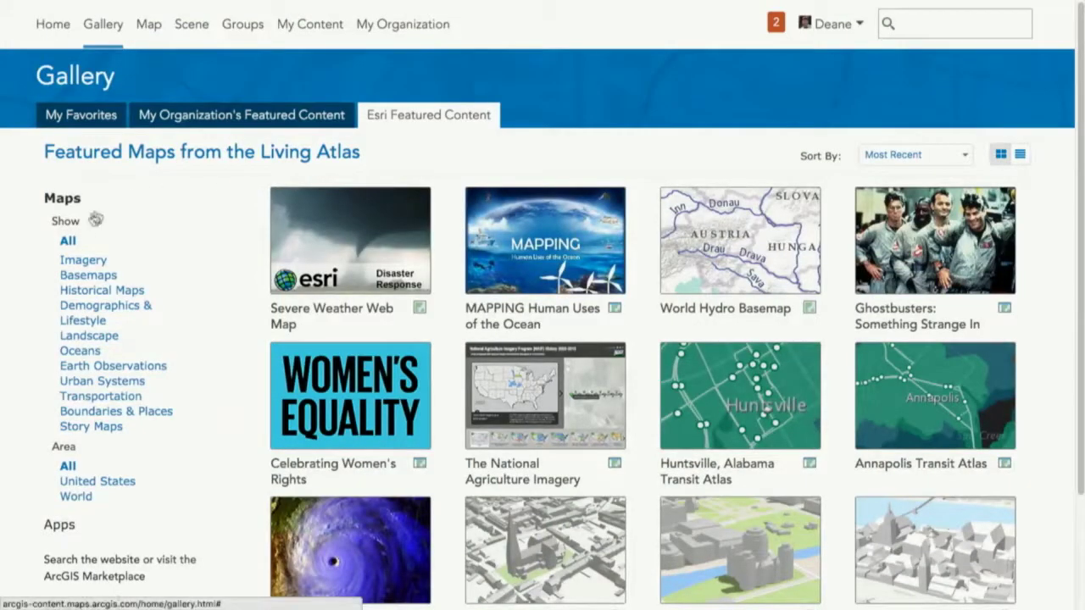
Filter the gallery to Esri Basemaps and bring up the Topographic tile's options
click(78, 277)
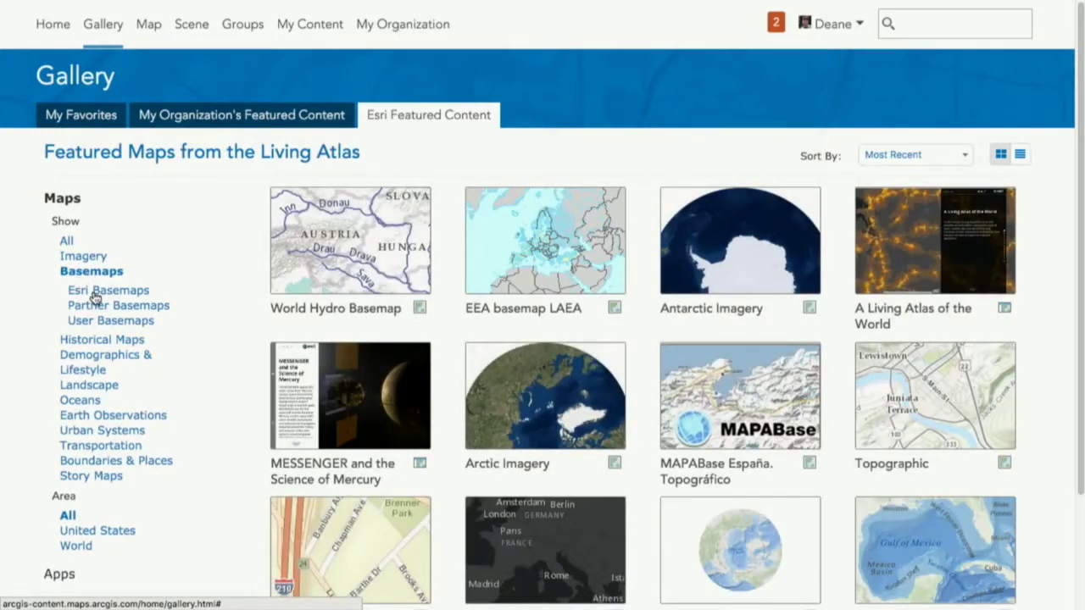
click(96, 291)
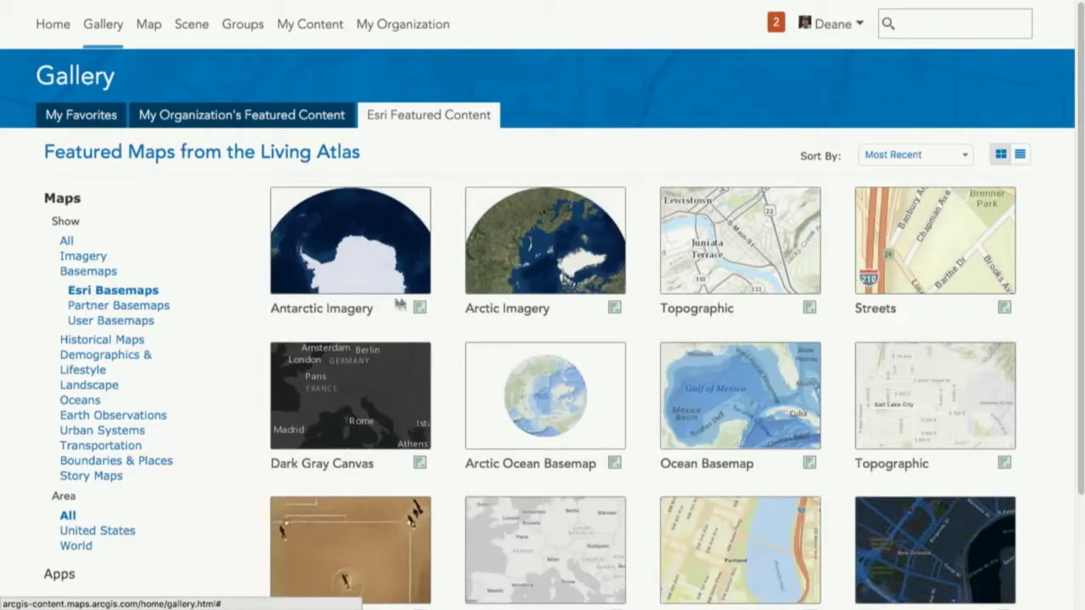
mouse_move(904, 395)
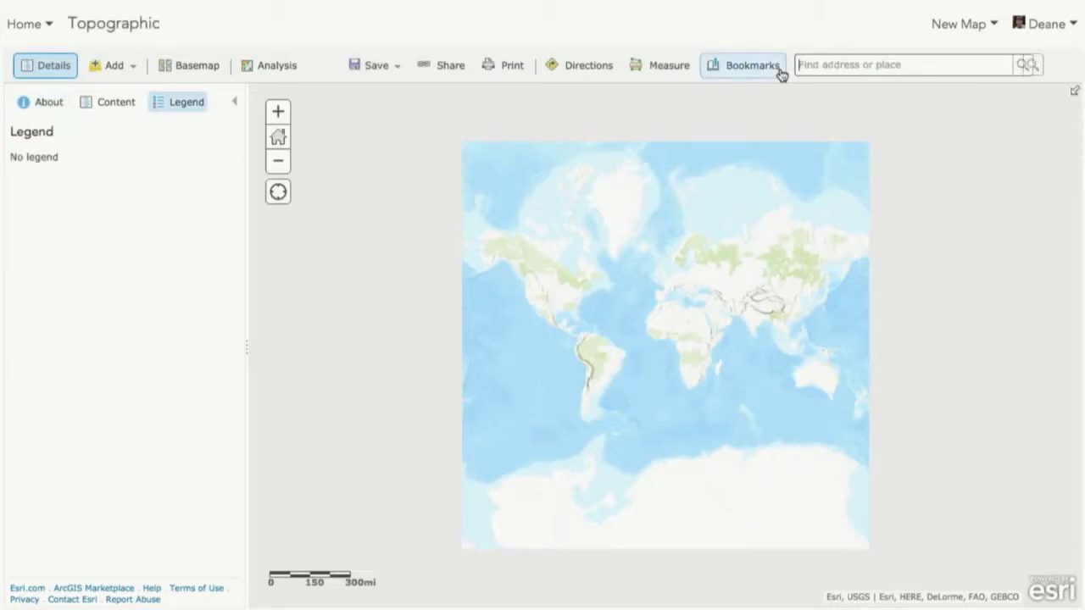
Search 'palm springs' to centre the map on Palm Springs, CA, and bring up the Add menu
text(palm s)
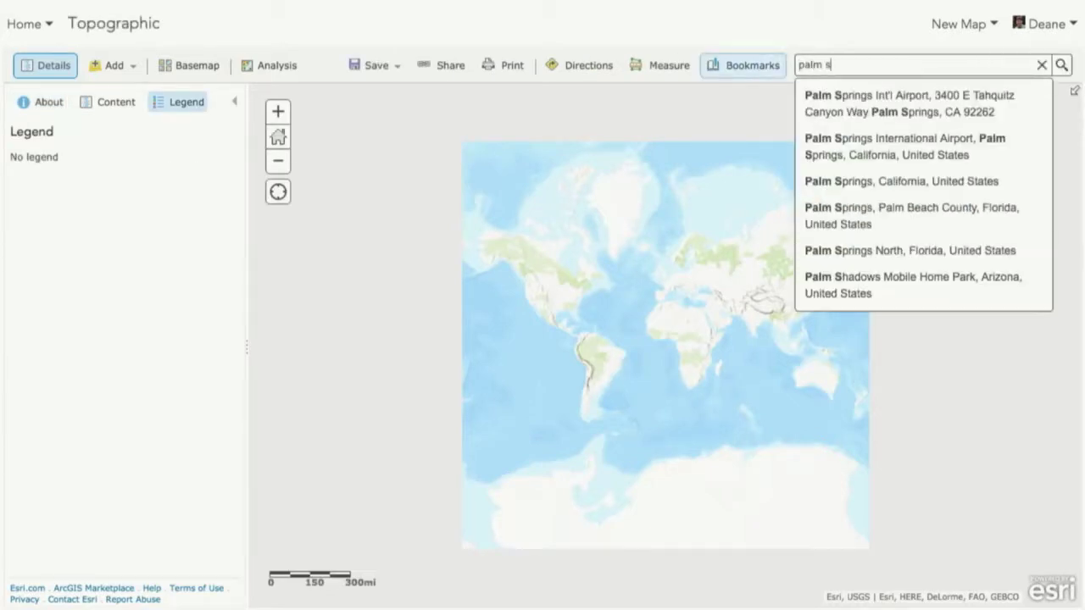
text(prings ca)
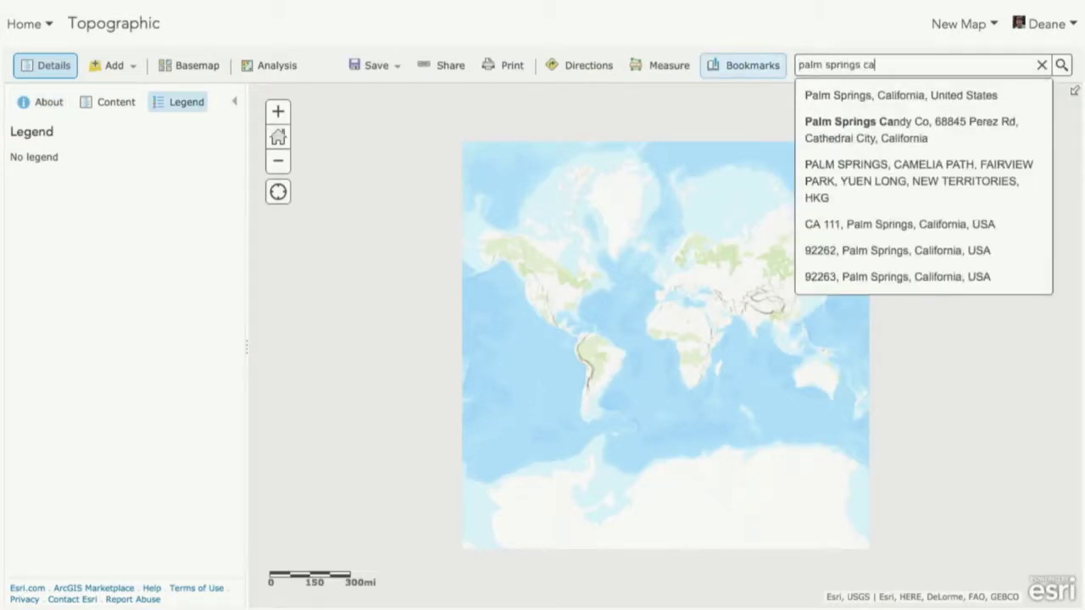
key(Return)
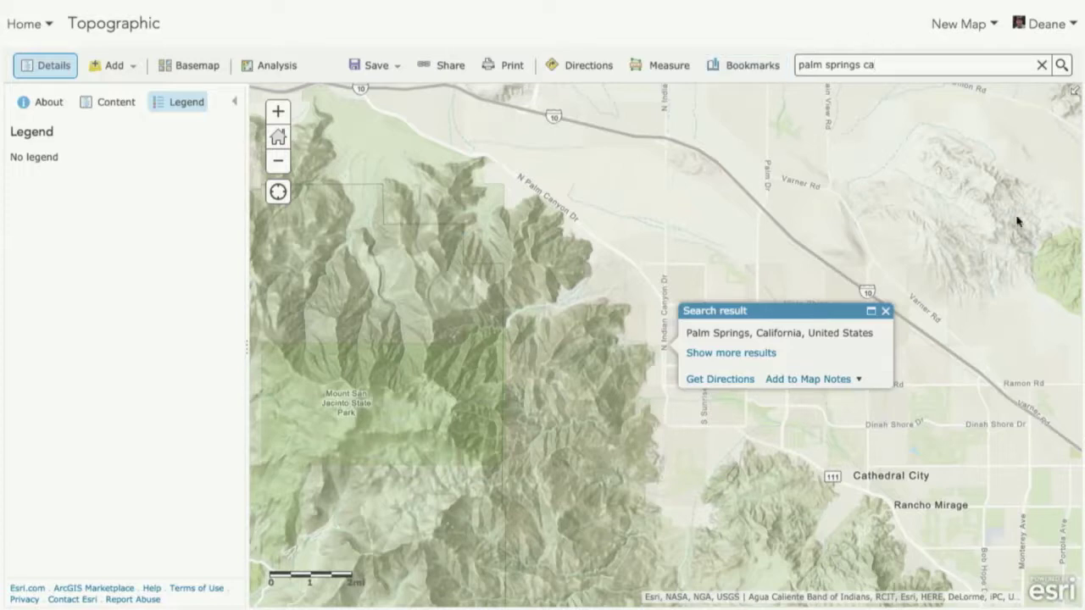
click(886, 312)
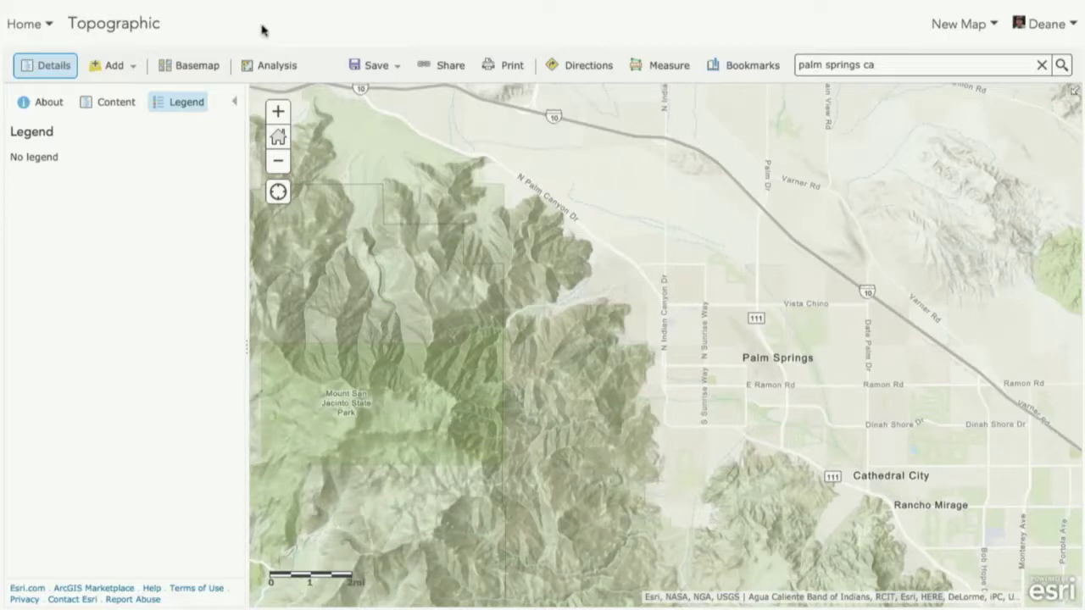
click(113, 67)
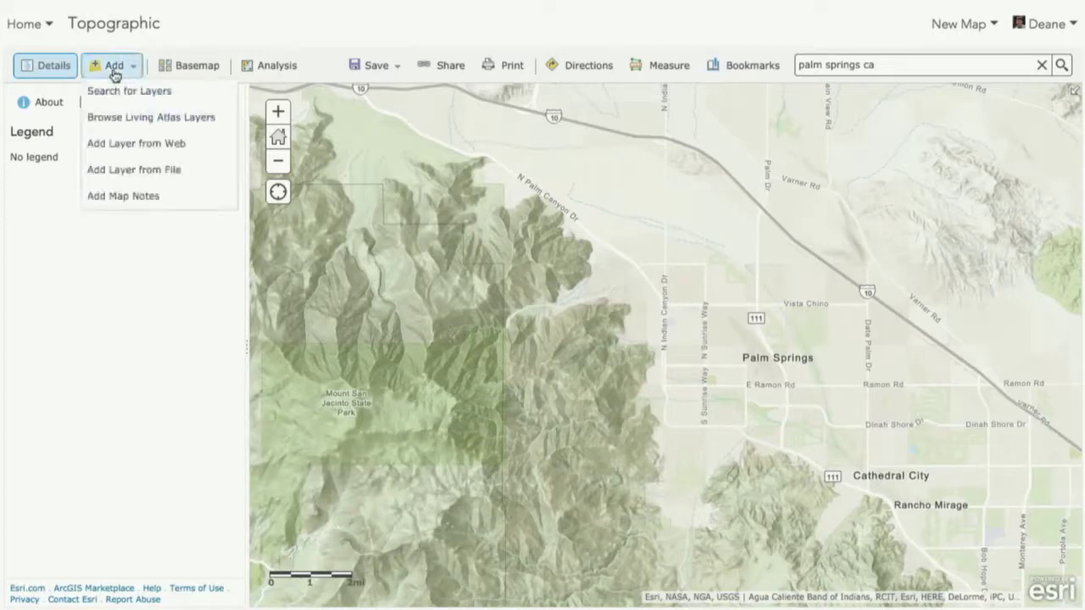
Browse Living Atlas layers filtered to Transportation and Esri layers only to reach World Traffic Service
click(122, 118)
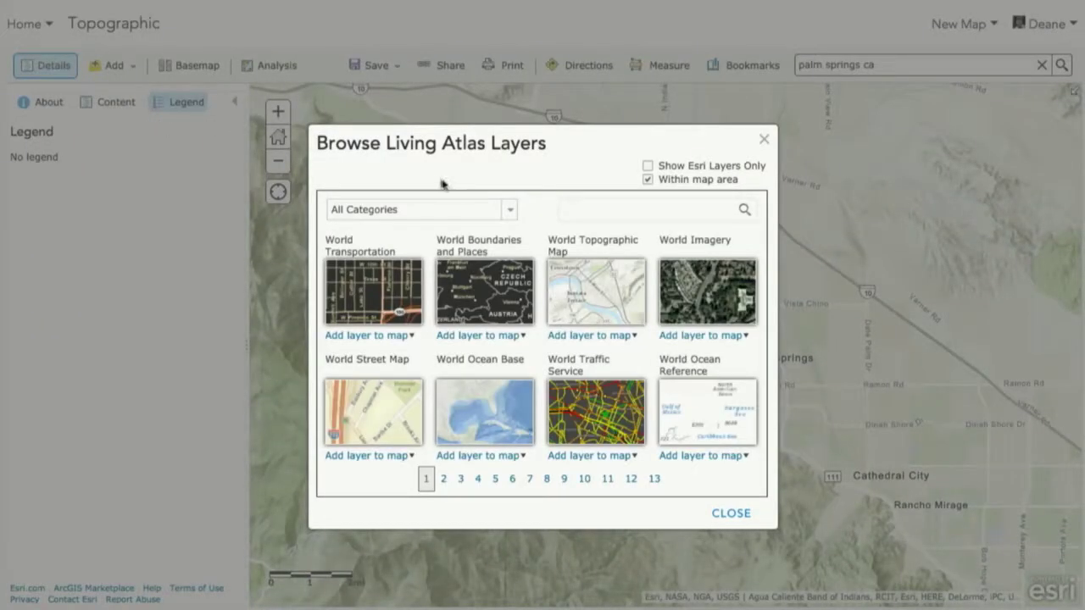
click(510, 212)
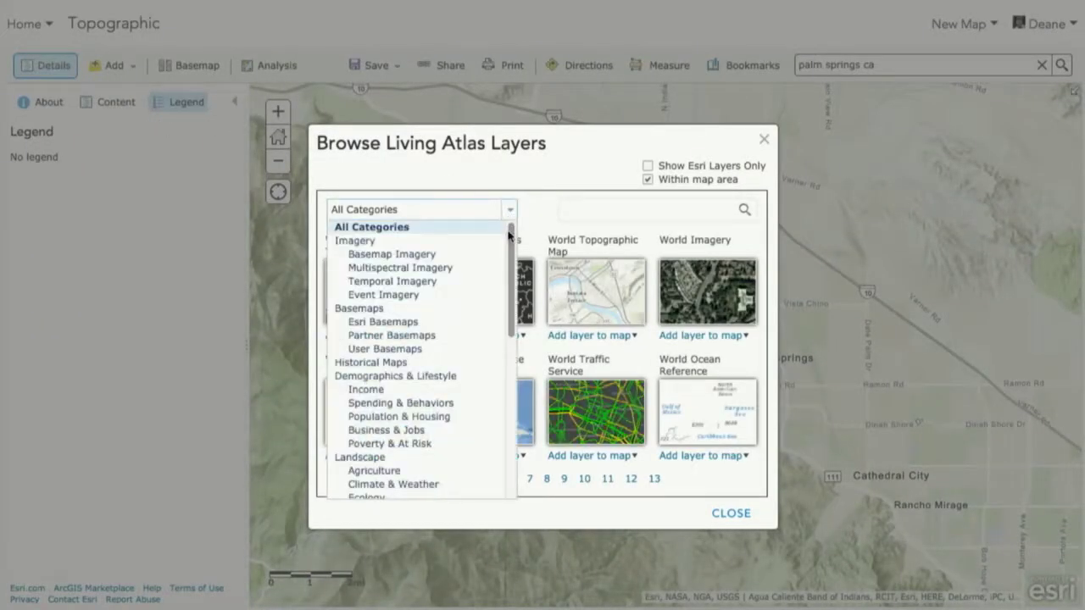
drag(511, 248, 503, 407)
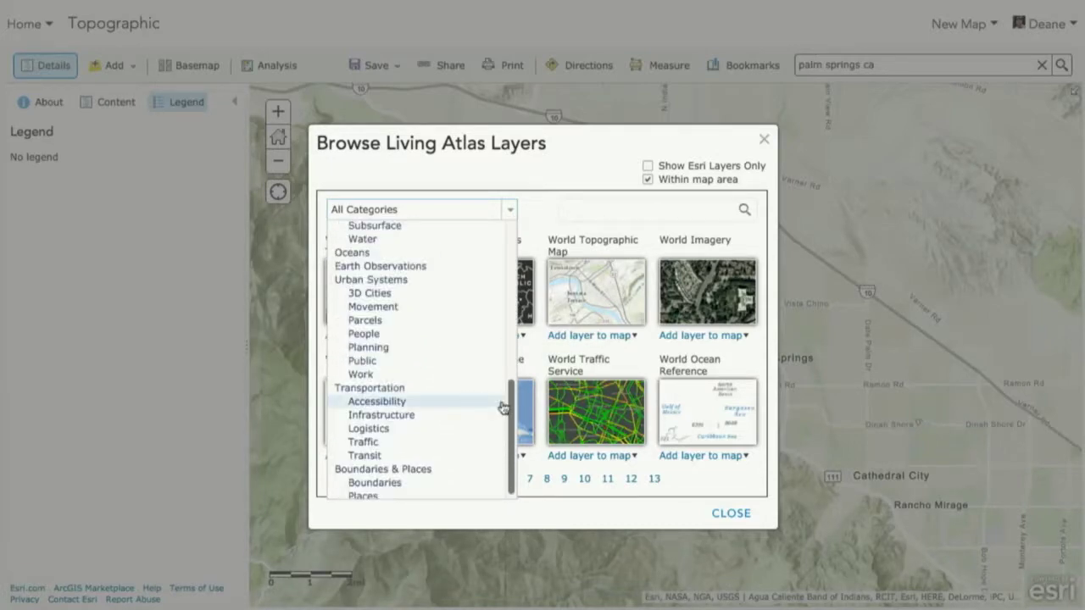
click(430, 389)
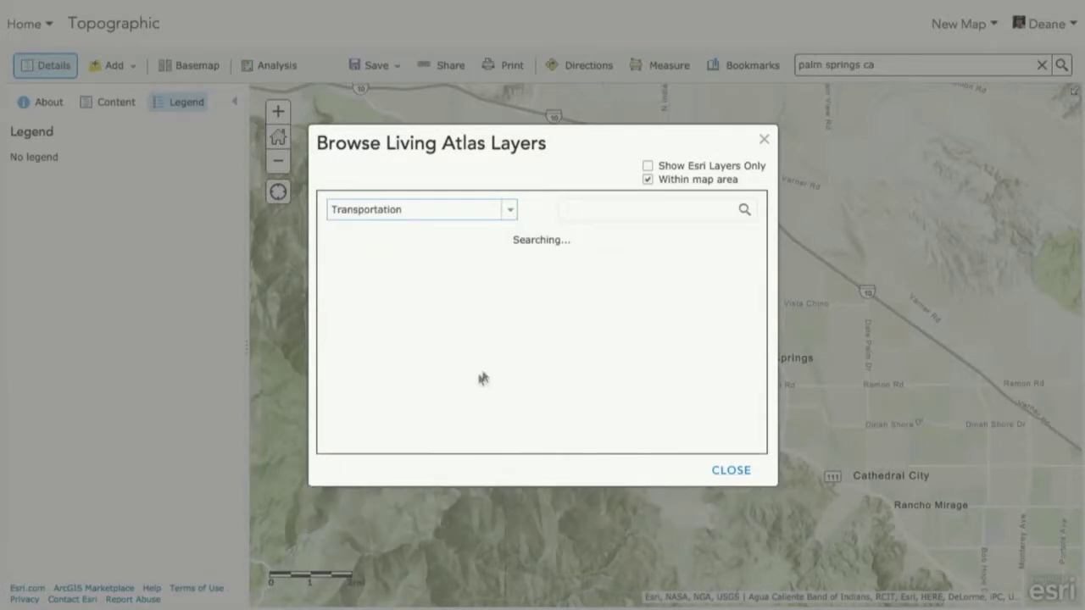
click(649, 166)
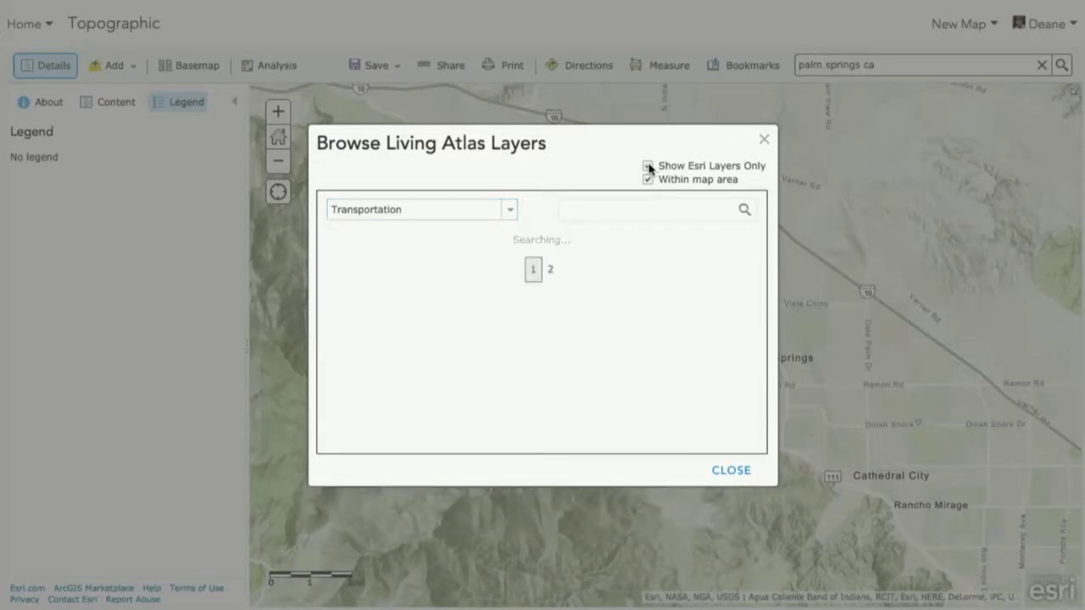
mouse_move(730, 301)
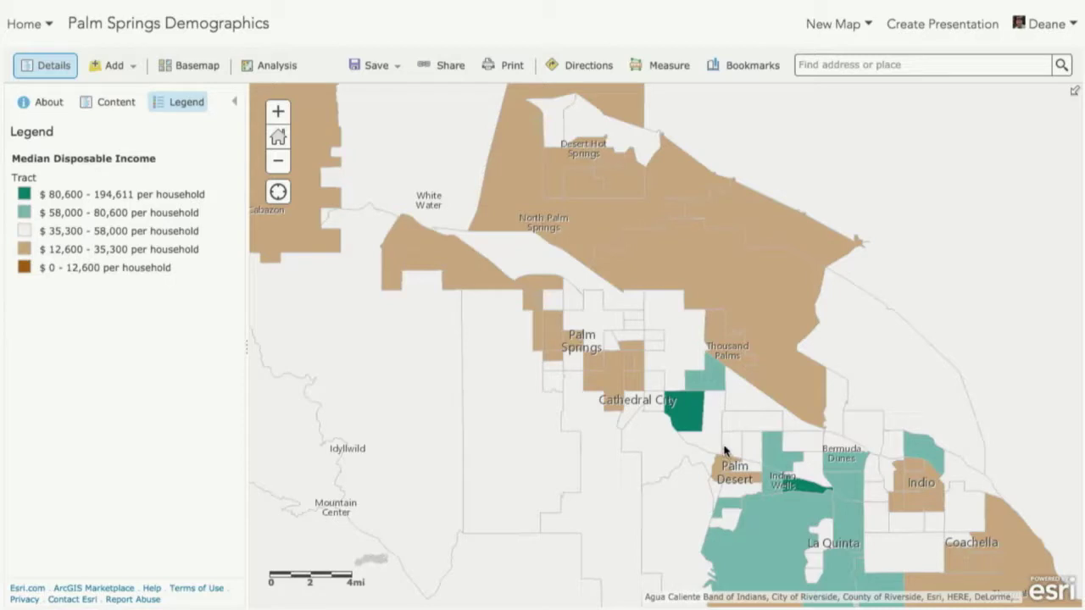
Show the income popup for the dark green tract near Cathedral City
click(684, 409)
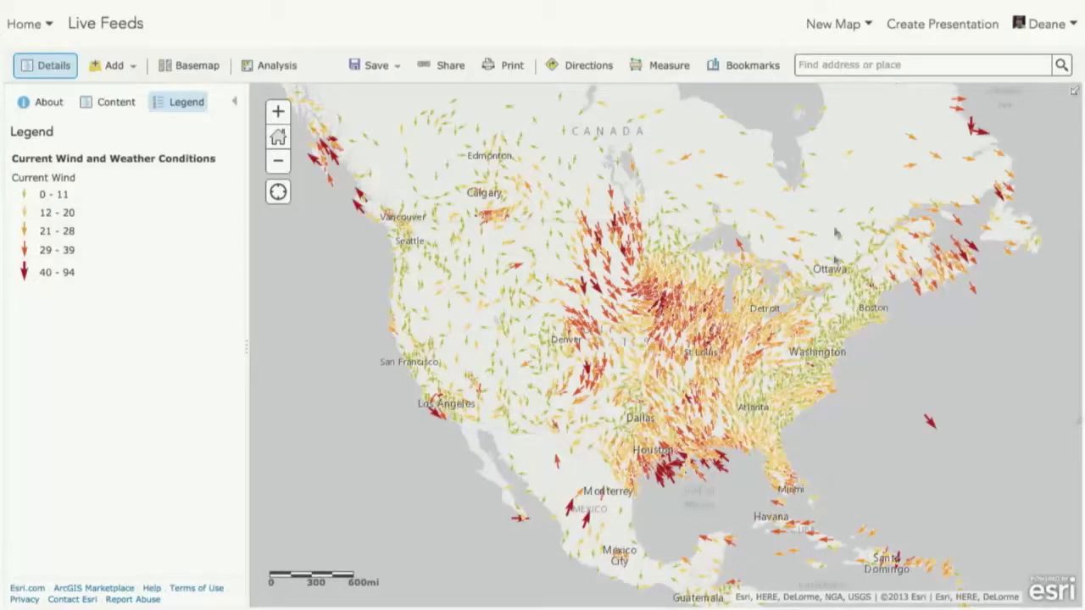
Jump to the Southern California bookmark and show current conditions at the Palm Springs station
click(739, 68)
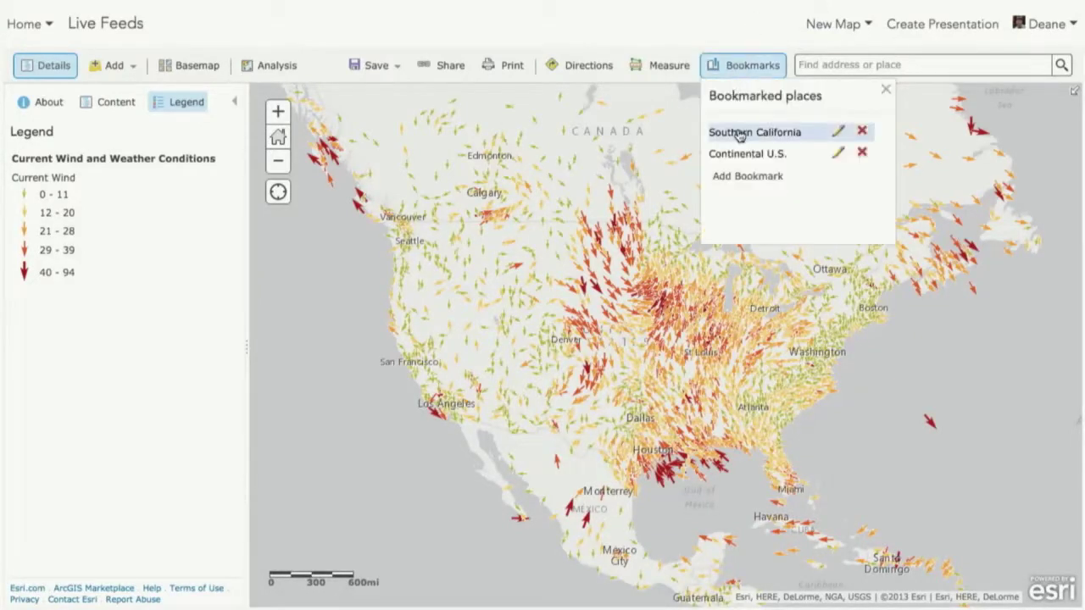
click(734, 135)
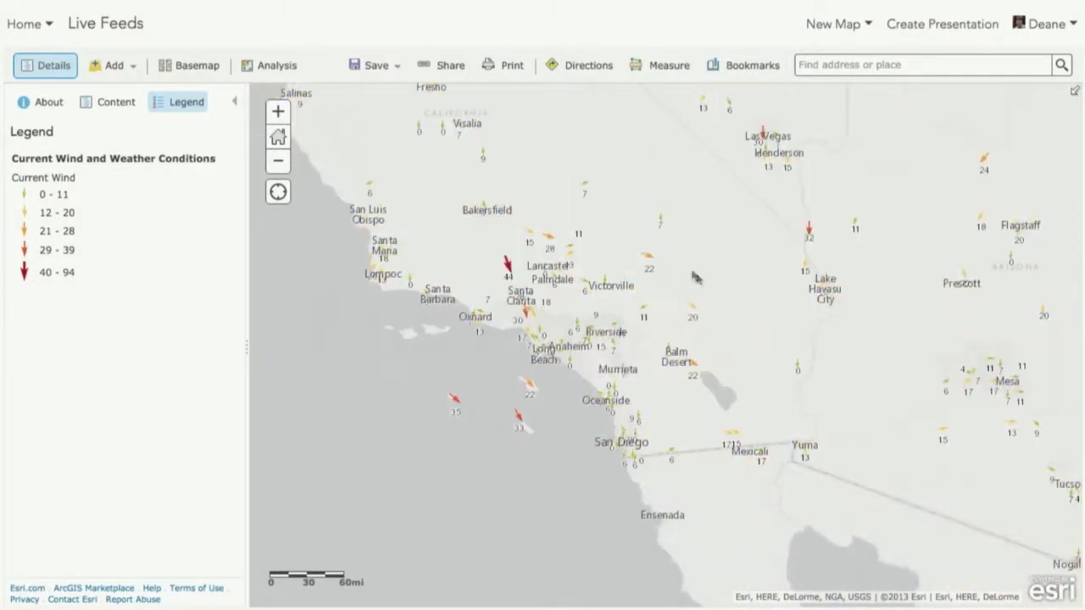
click(669, 350)
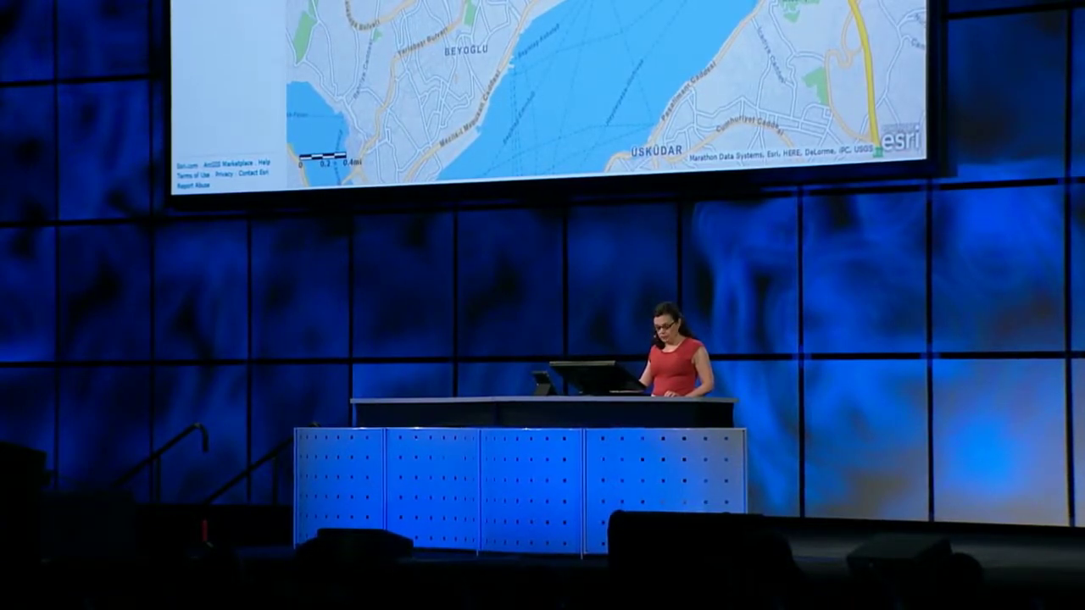
Zoom in on the Beşiktaş shoreline along the Bosphorus
scroll(542, 85, up, 2)
scroll(543, 85, up, 1)
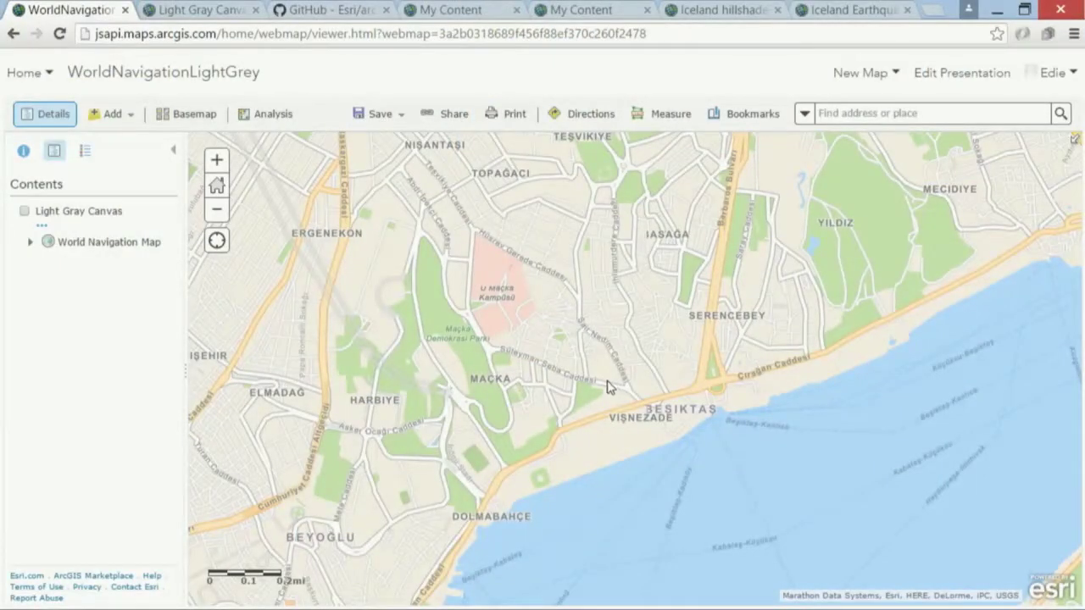
Turn on the Light Gray Canvas layer and zoom closer on the Istanbul coastline
click(24, 211)
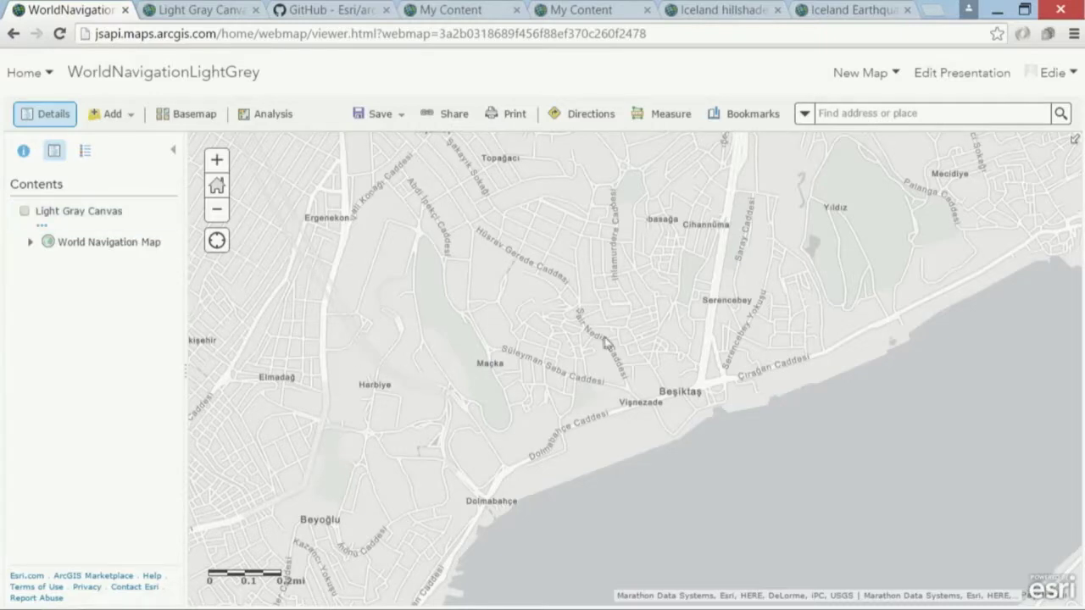
scroll(605, 342, up, 1)
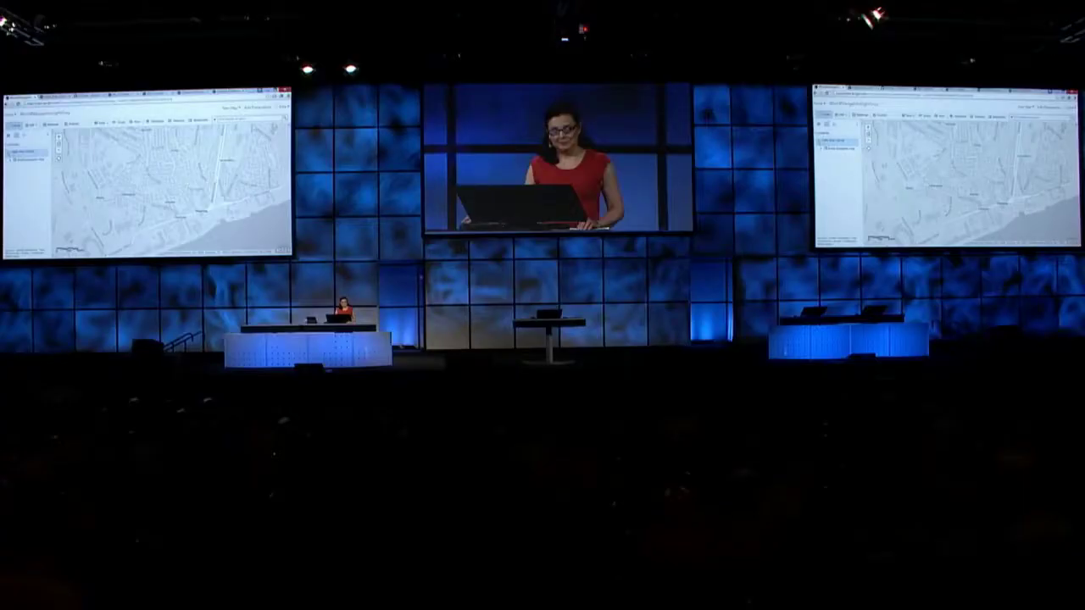
scroll(169, 186, up, 4)
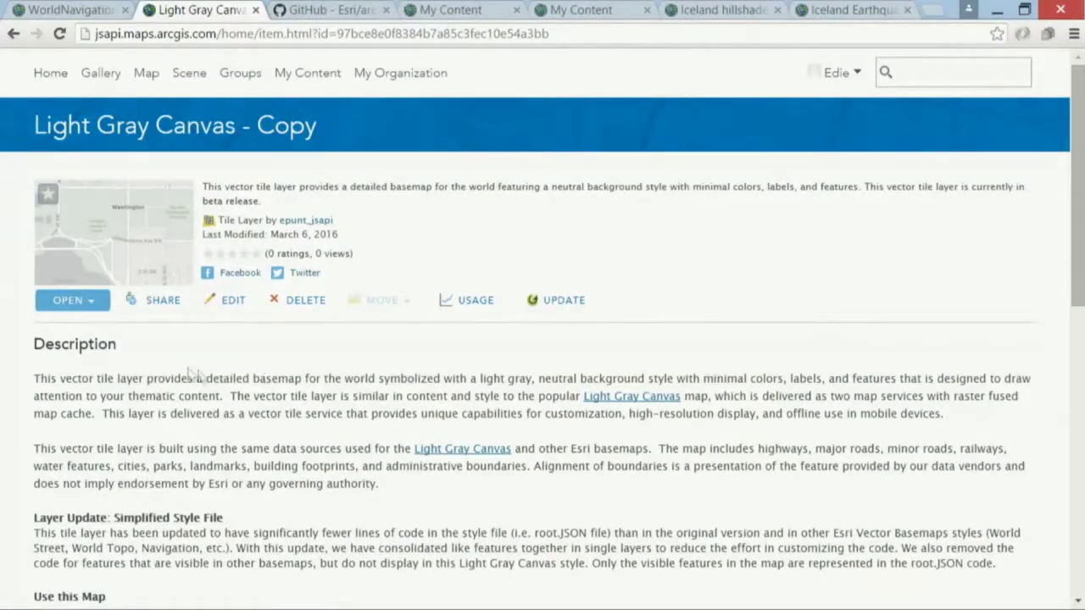
View the Light Gray Canvas - Copy style JSON, then launch the live vector tile style editor
click(95, 301)
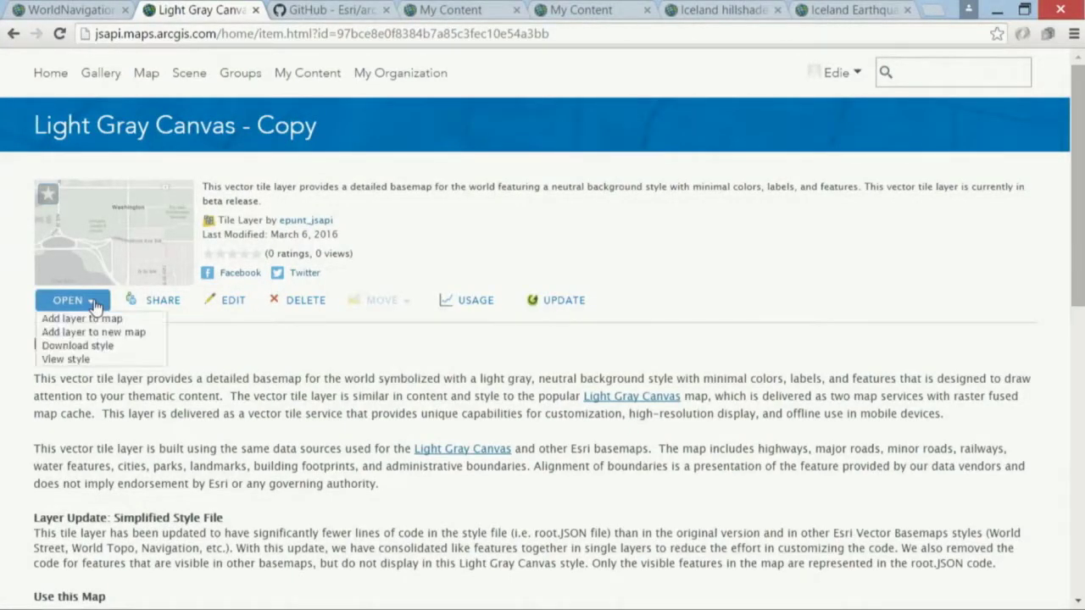
click(100, 360)
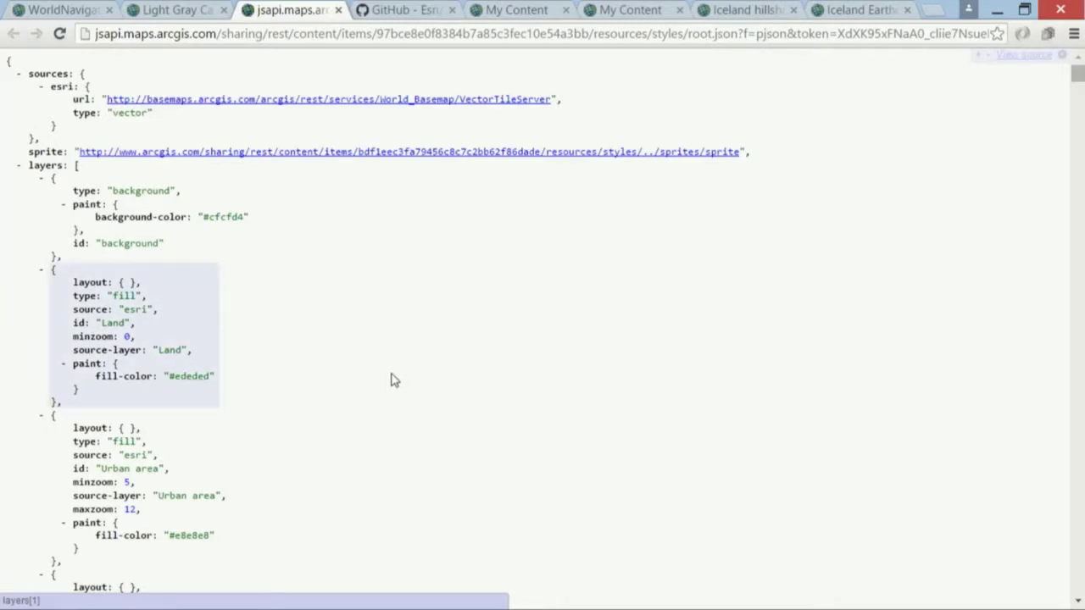
click(397, 10)
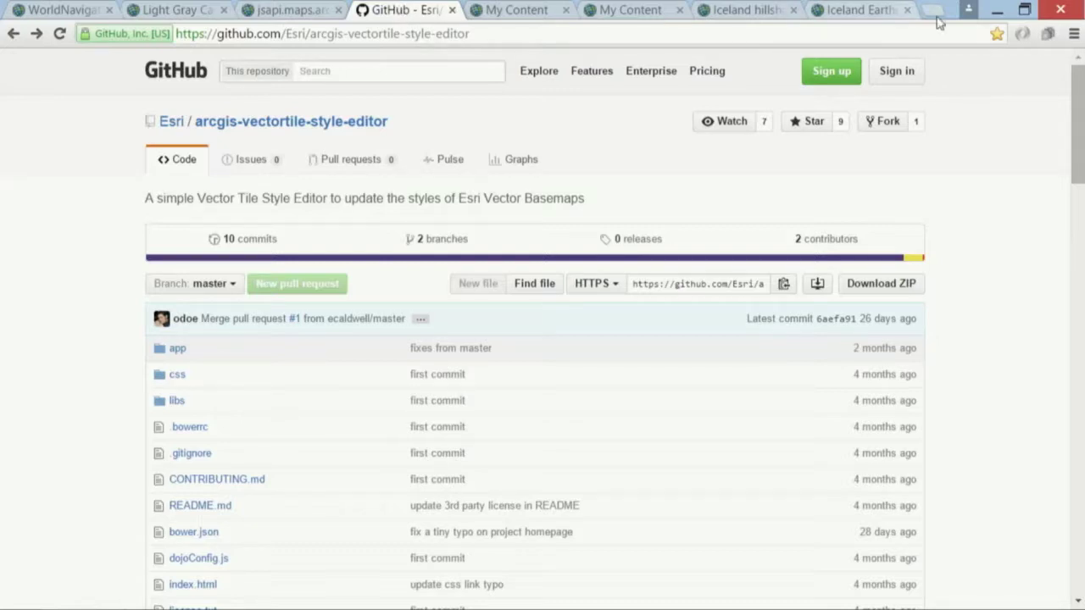
scroll(987, 327, down, 5)
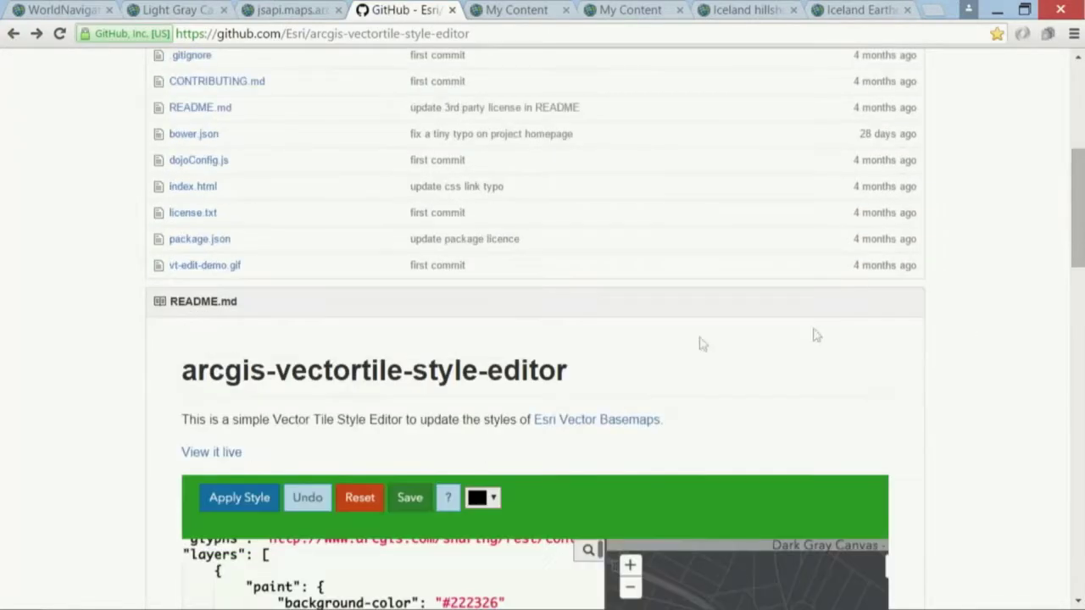
click(225, 458)
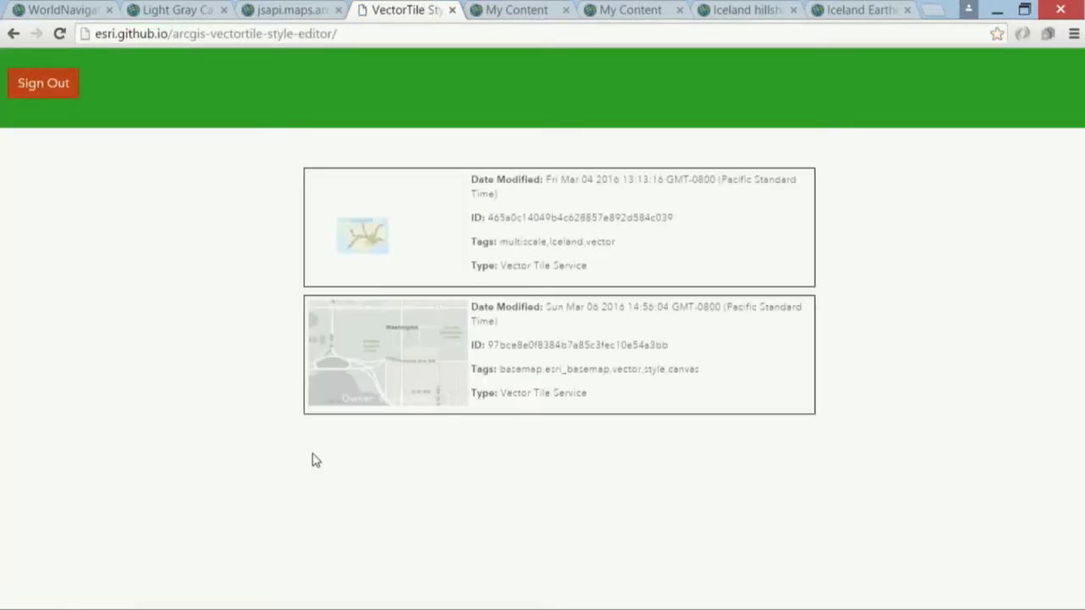
Change Light Gray Canvas - Copy's Land fill-color from #ededed to #4b8360, apply, and save the style
click(388, 349)
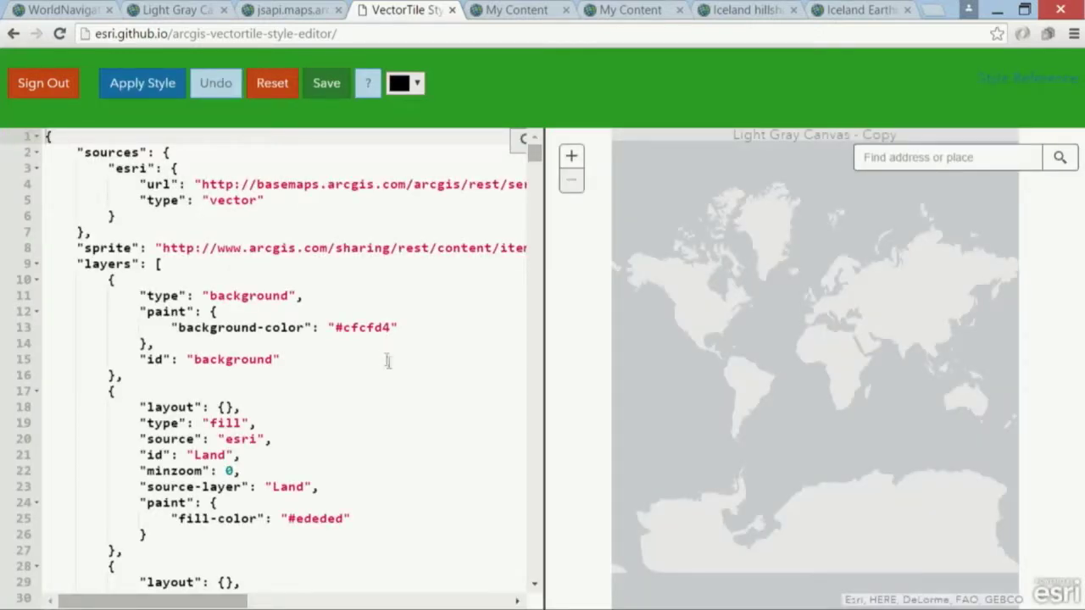
drag(345, 518, 288, 517)
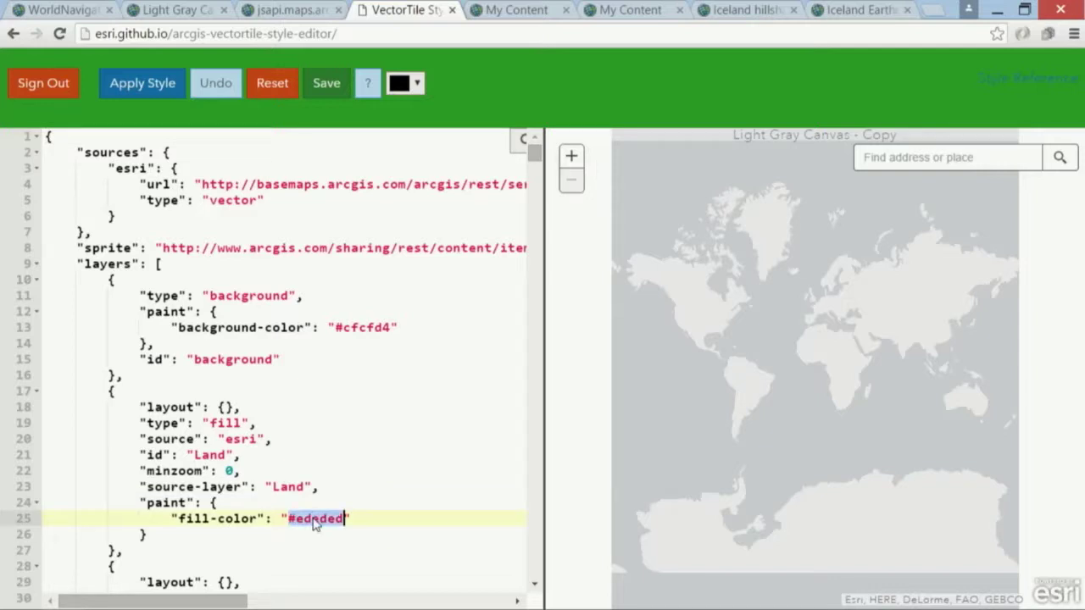
click(417, 85)
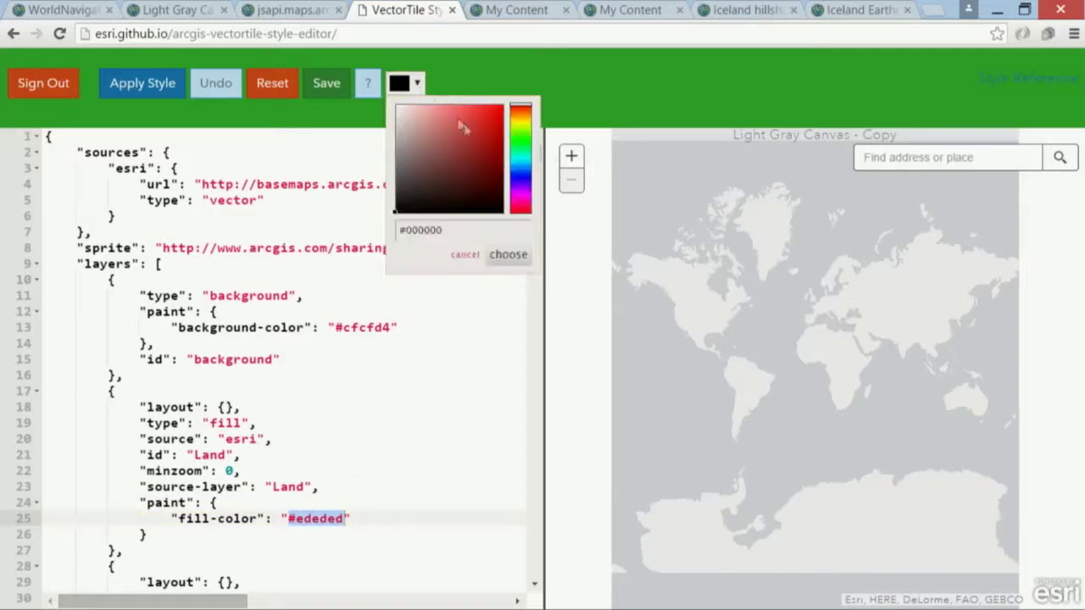
click(519, 149)
click(441, 159)
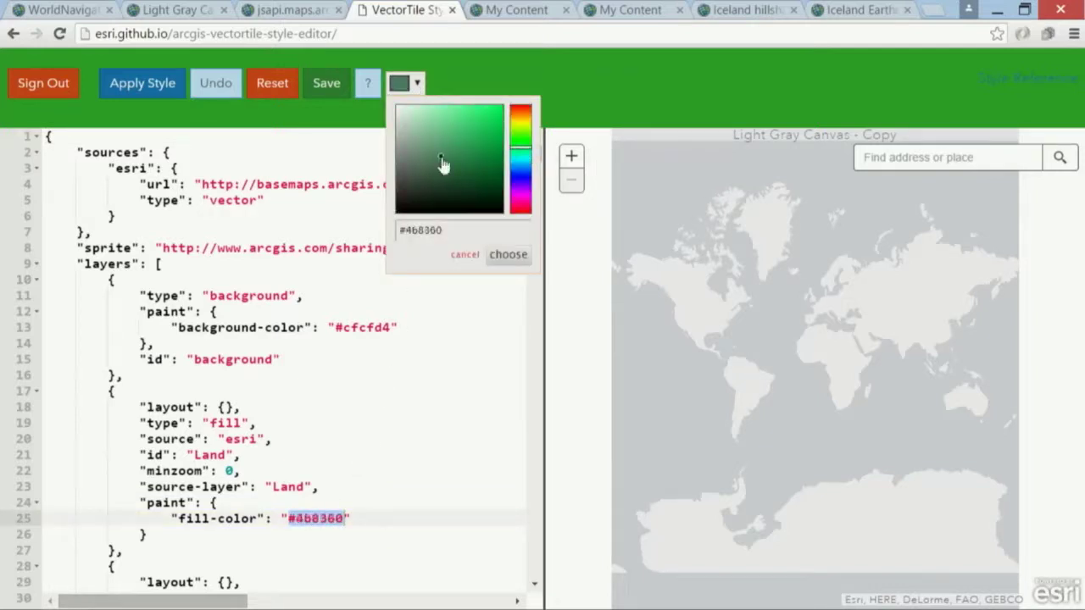
click(507, 254)
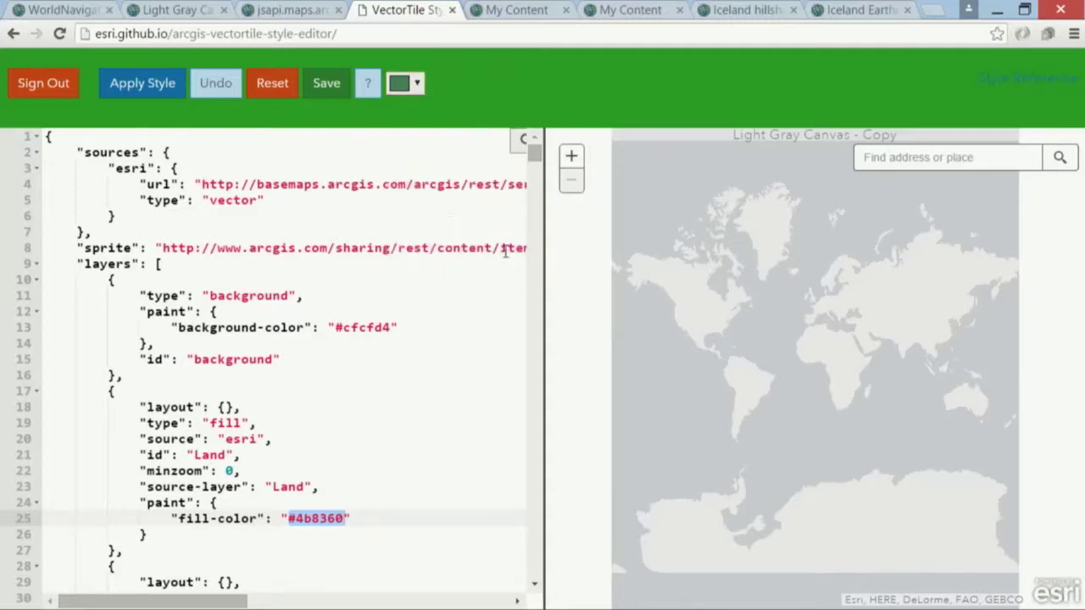
click(163, 88)
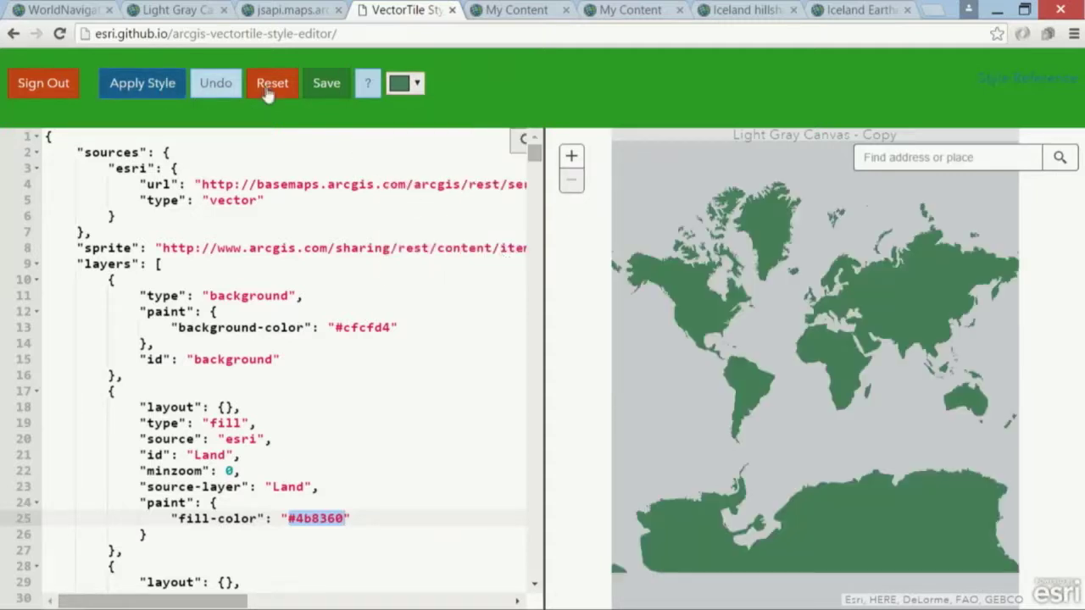
click(323, 88)
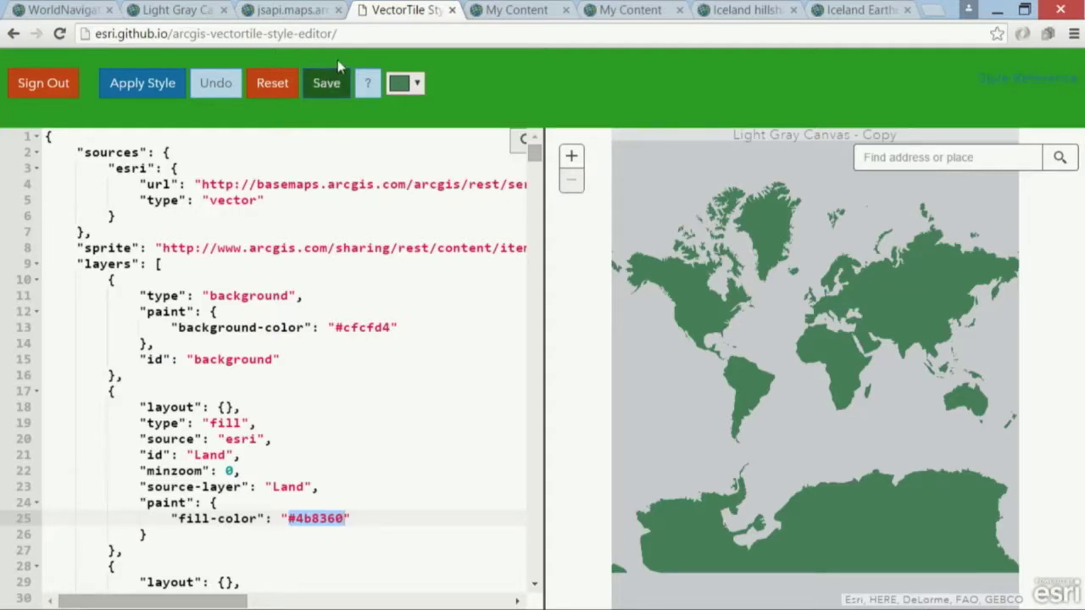
Add Light Gray Canvas - Copy from My Content to a new map and zoom to São Paulo
click(511, 12)
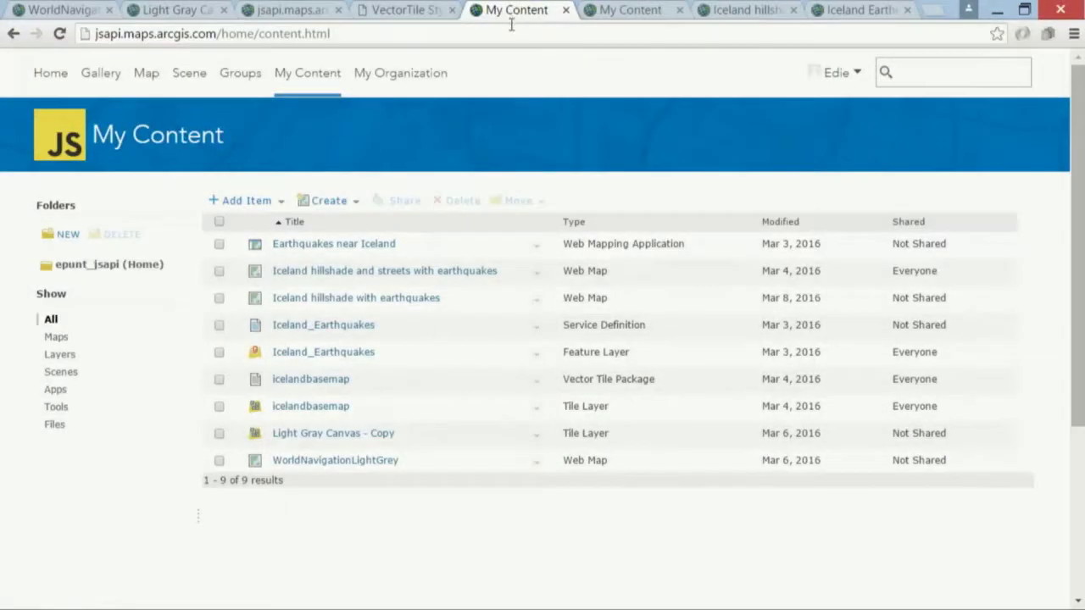
click(537, 435)
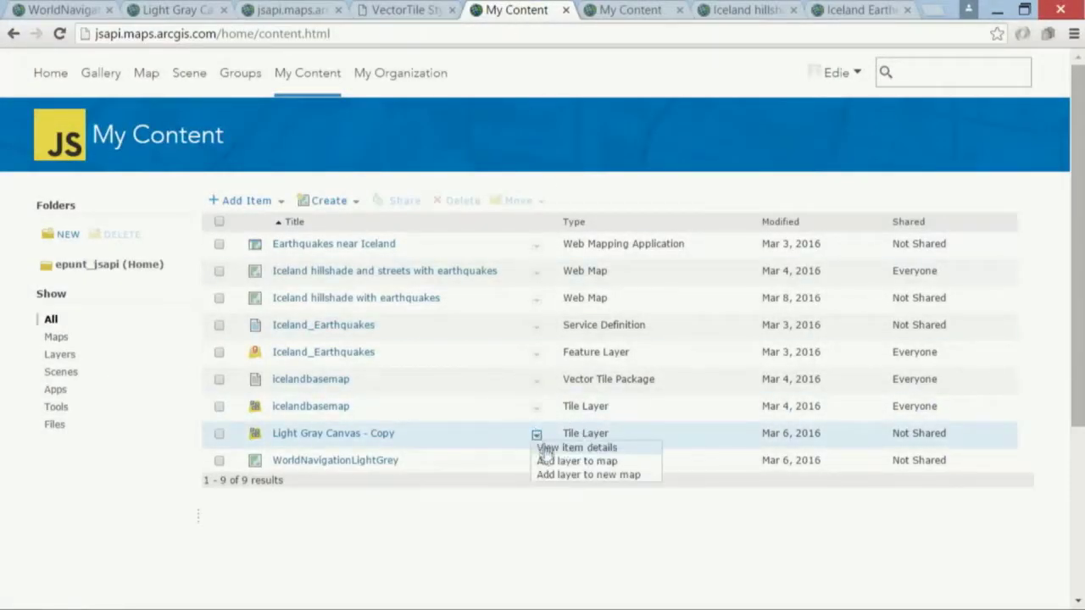
click(558, 474)
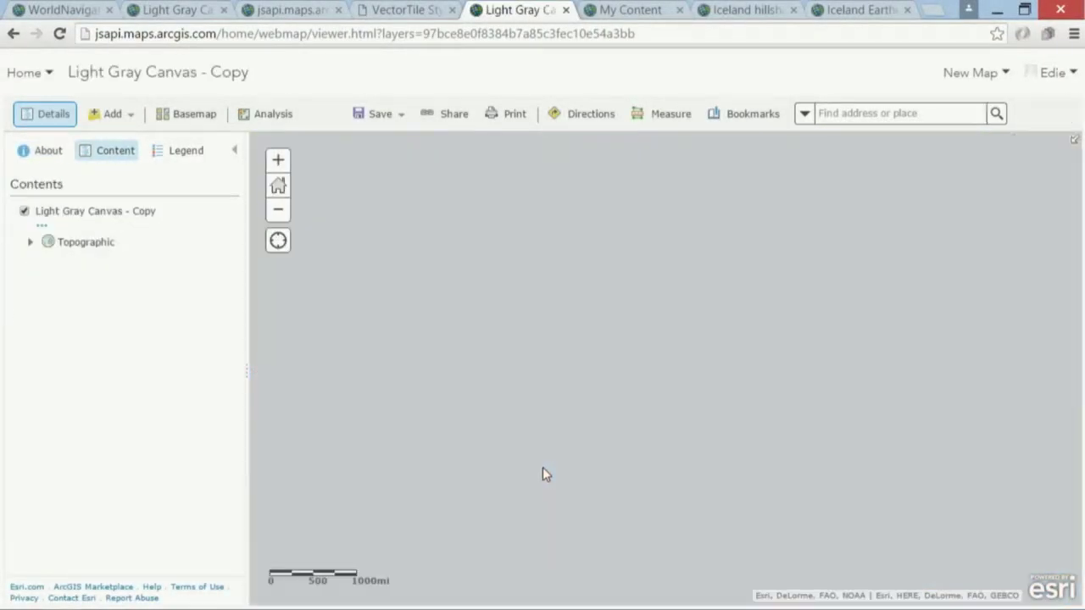
scroll(445, 485, up, 3)
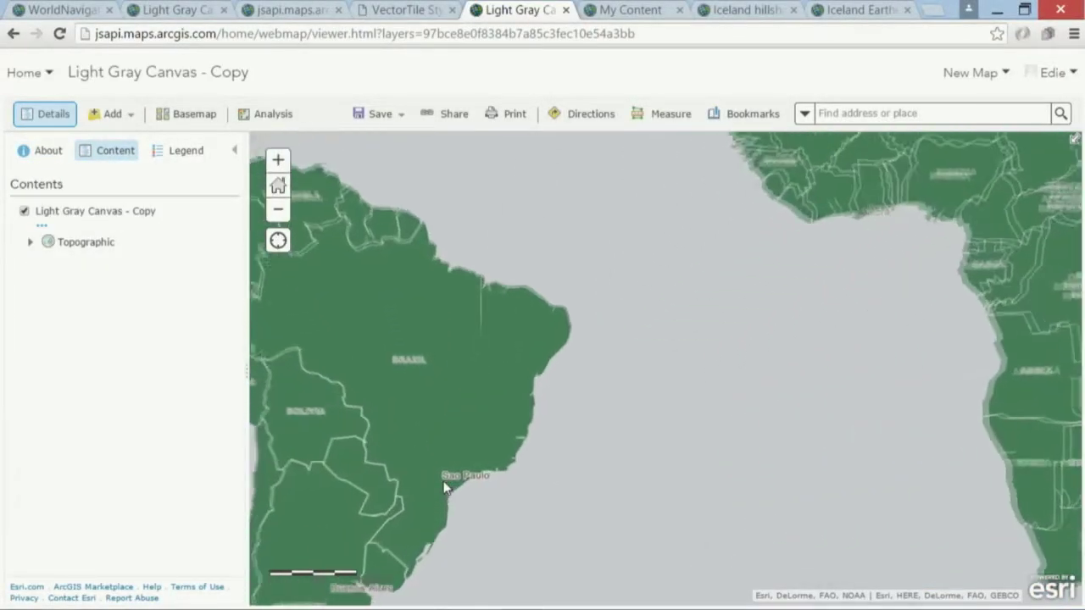
scroll(444, 488, up, 3)
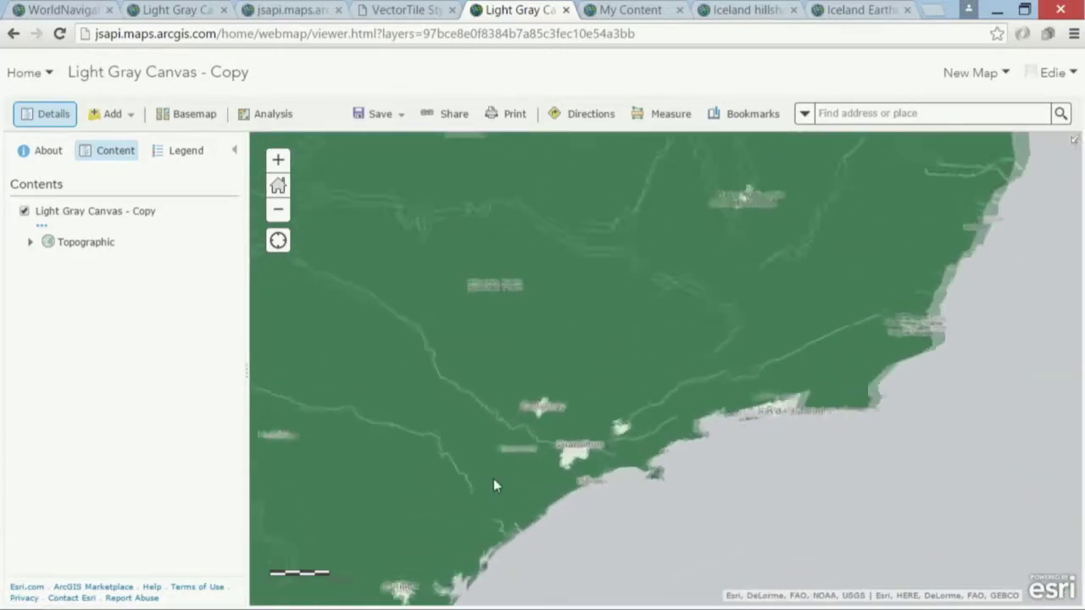
scroll(586, 472, up, 1)
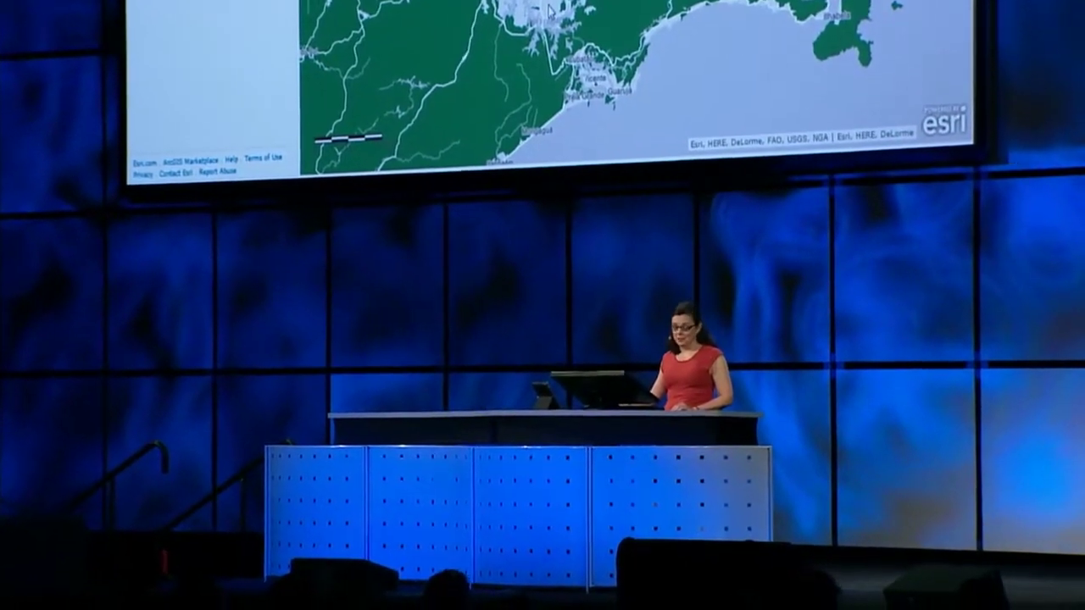
Bring ArcGIS Pro with the Iceland map to the front from the taskbar
mouse_move(180, 186)
click(164, 133)
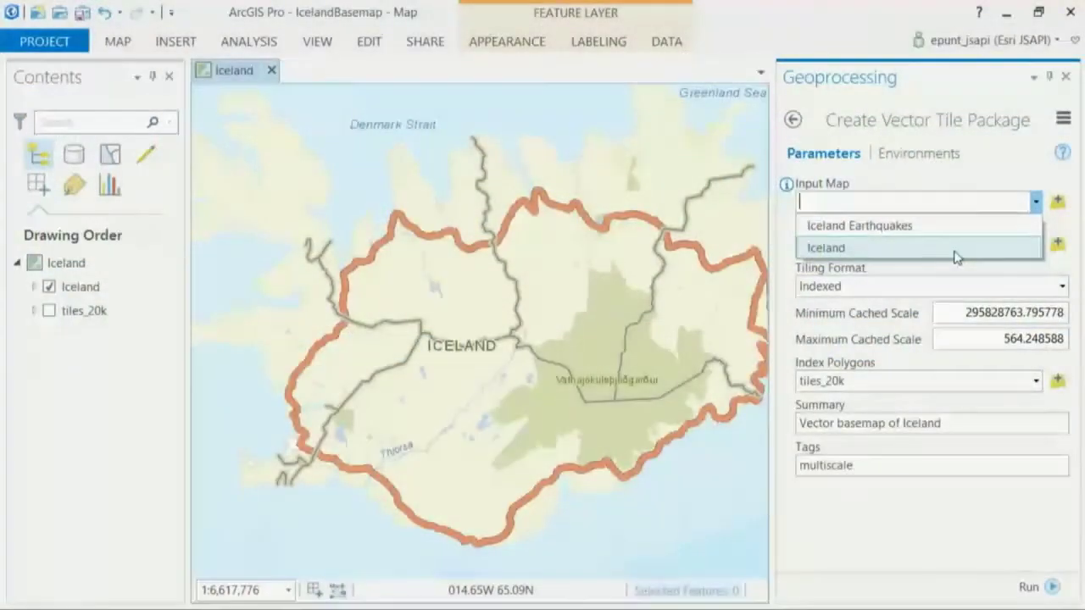
Run Create Vector Tile Package on the Iceland map to produce Icelandbasemap.vtpk
click(956, 248)
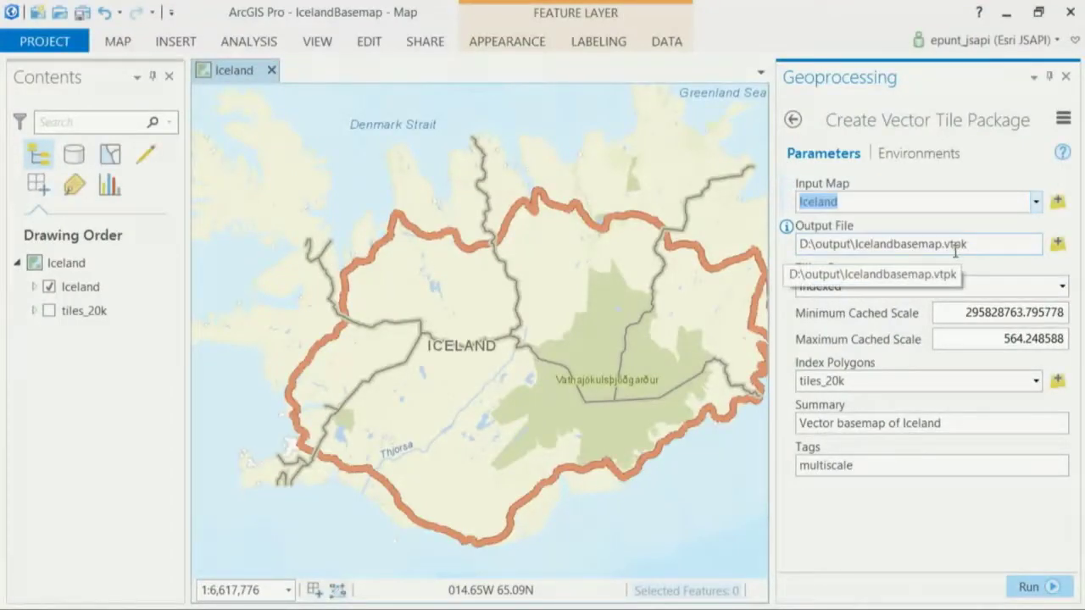
click(1047, 583)
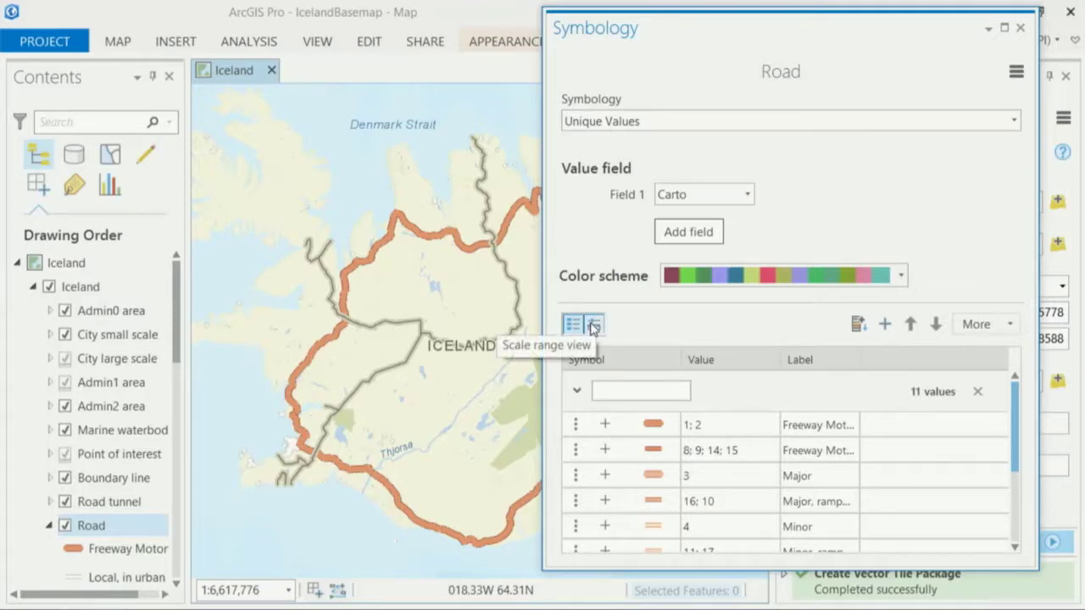
In the scale range view, set road class 99's minimum scale to 1:5,000,000
click(593, 326)
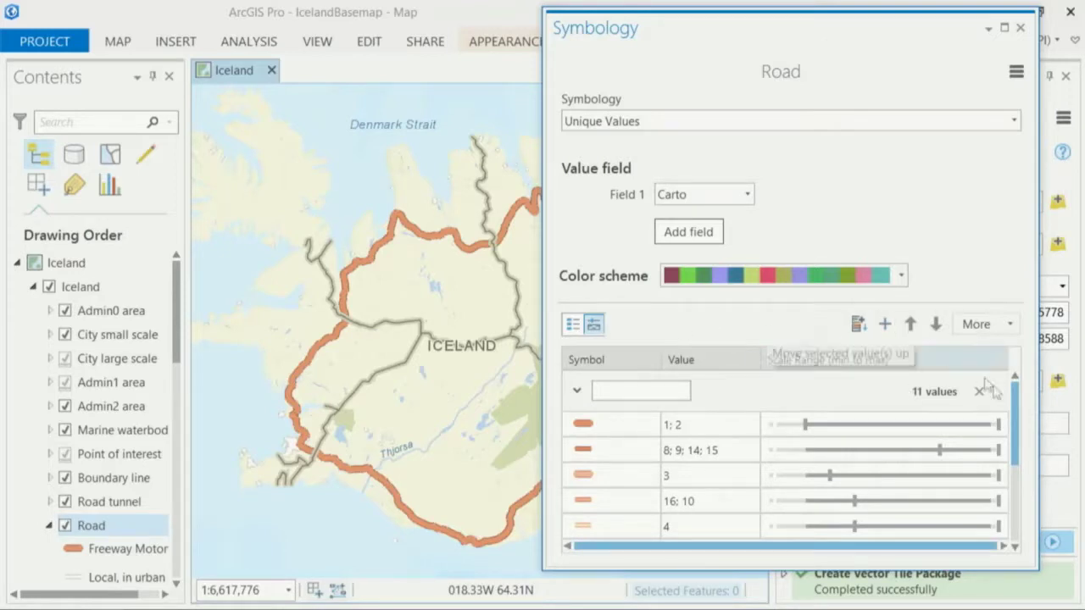
drag(1016, 436, 1019, 509)
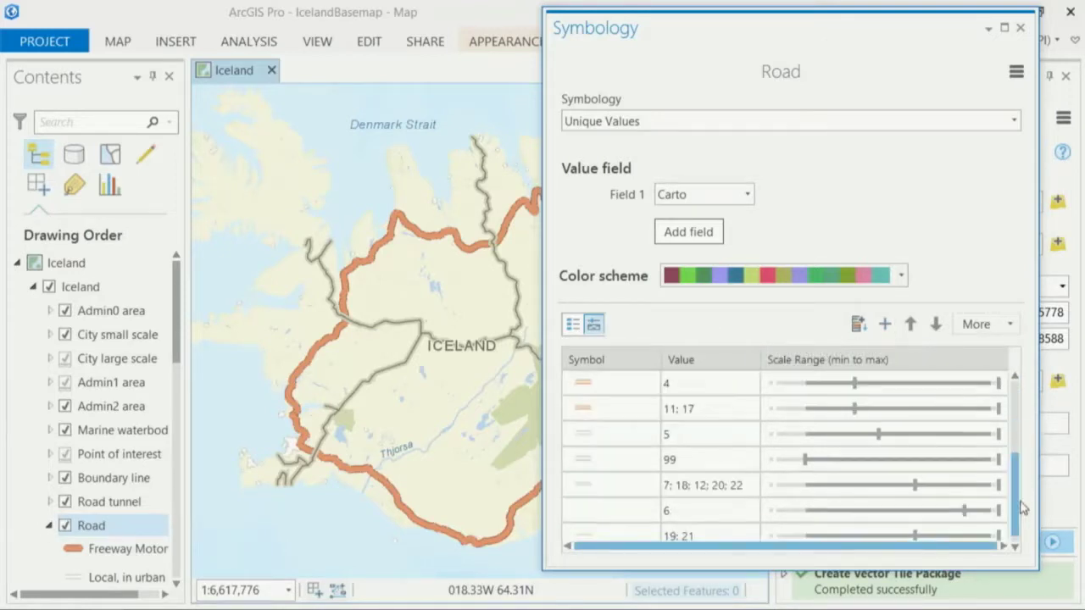
click(631, 442)
click(646, 463)
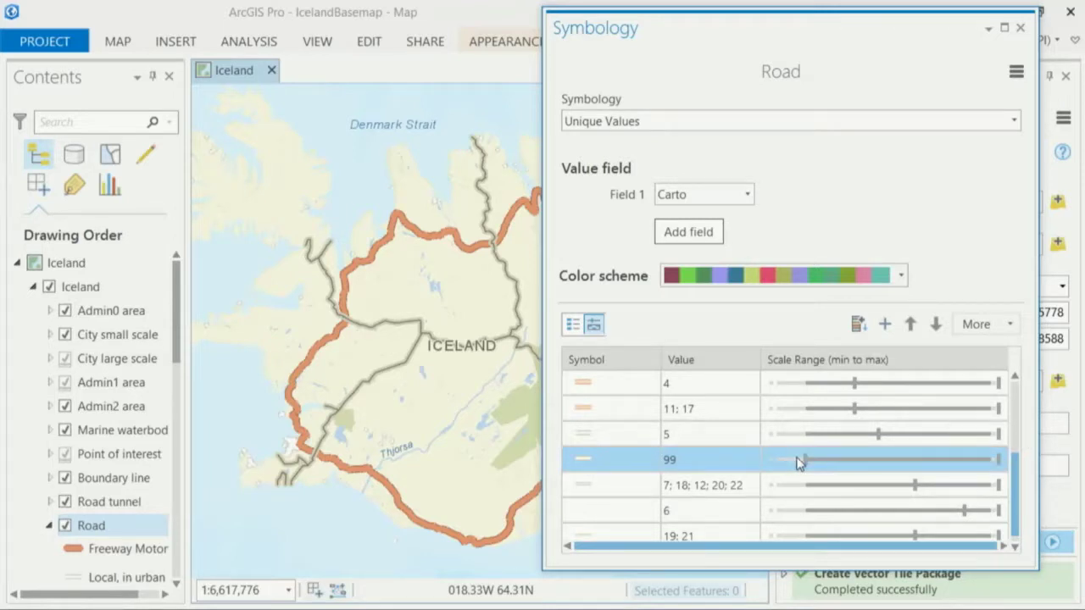
drag(802, 461, 801, 462)
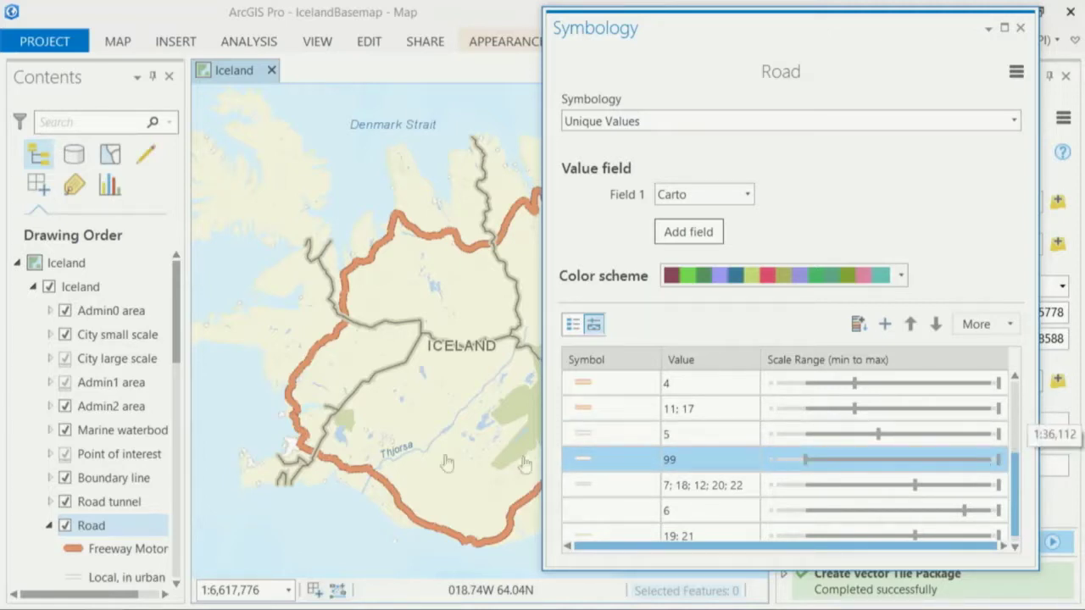
scroll(289, 451, up, 1)
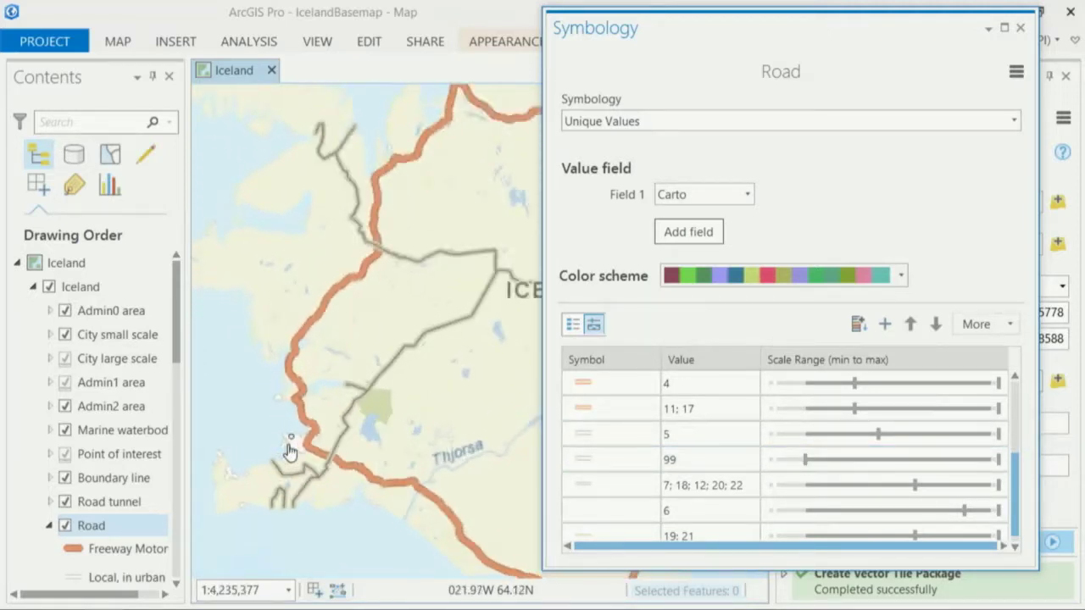
scroll(289, 451, up, 2)
scroll(314, 453, up, 2)
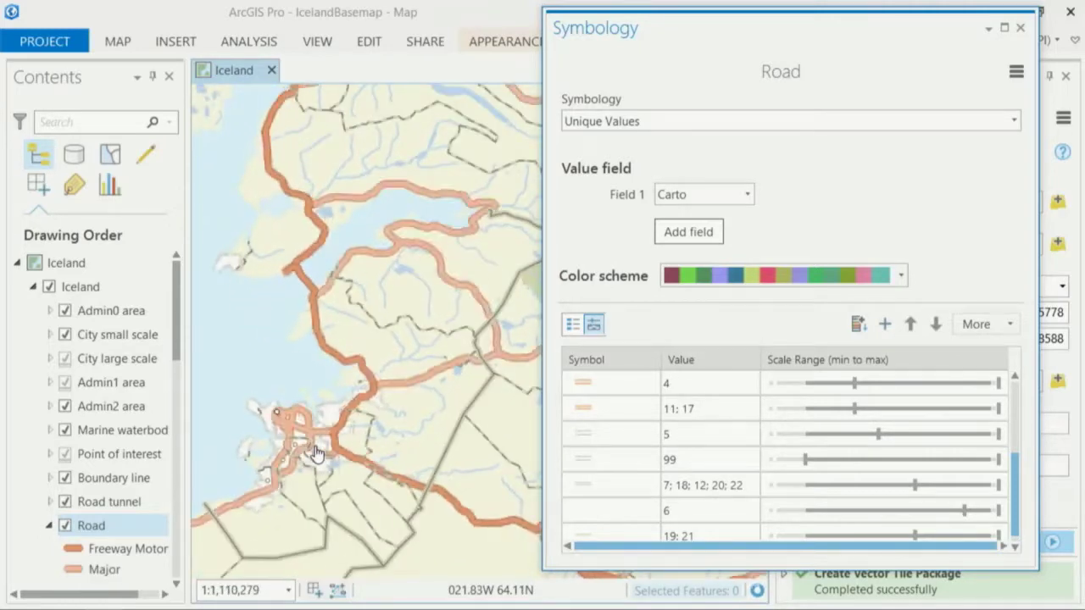
scroll(314, 453, up, 1)
click(652, 444)
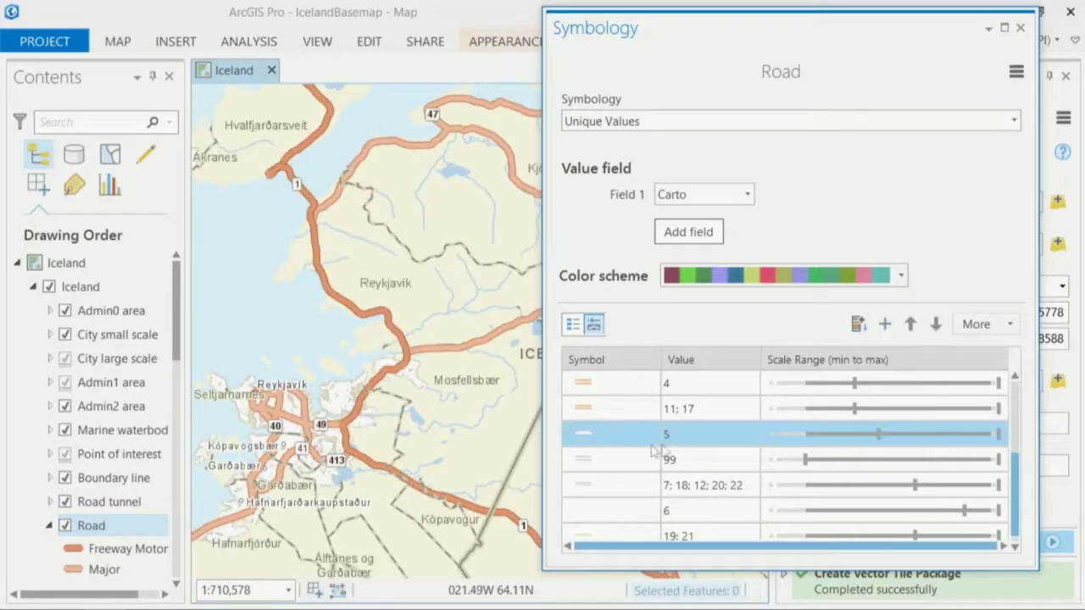
click(655, 456)
drag(804, 458, 879, 459)
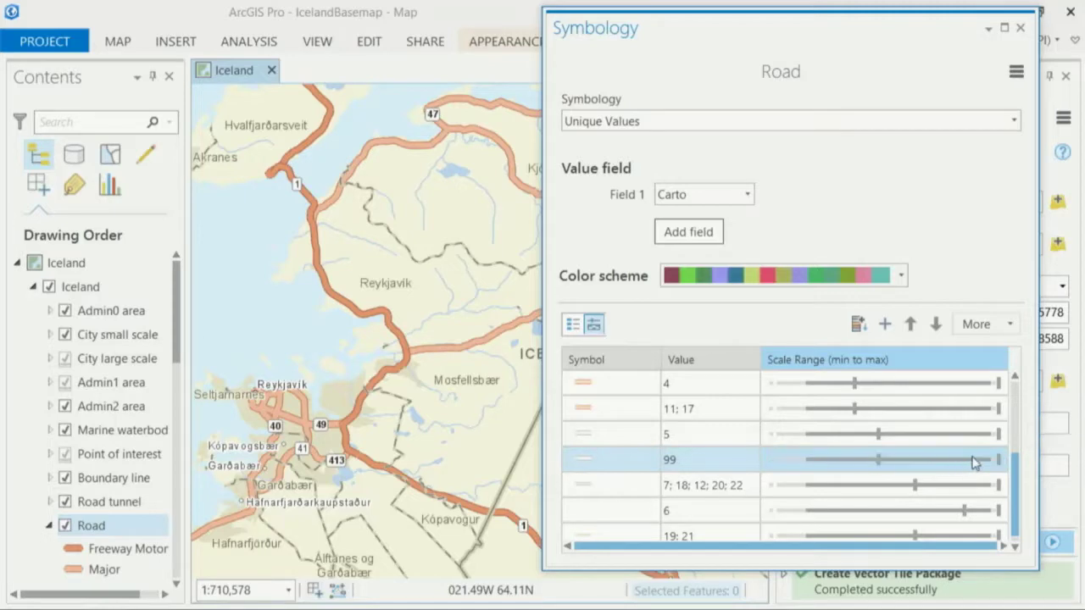
Review the completed tile package run details, then return to the browser
scroll(303, 432, up, 2)
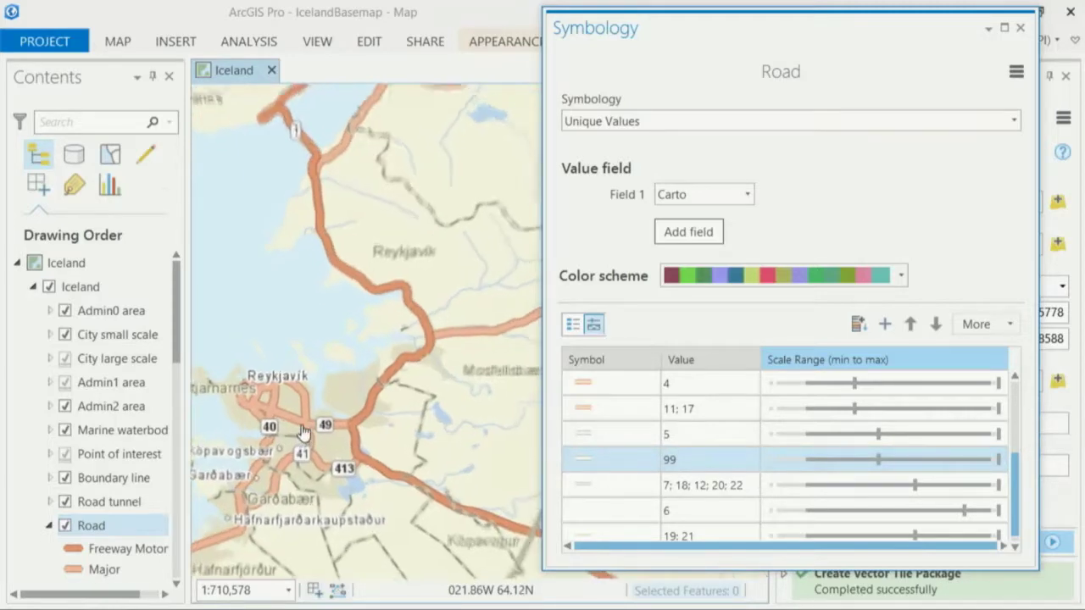
scroll(304, 432, up, 5)
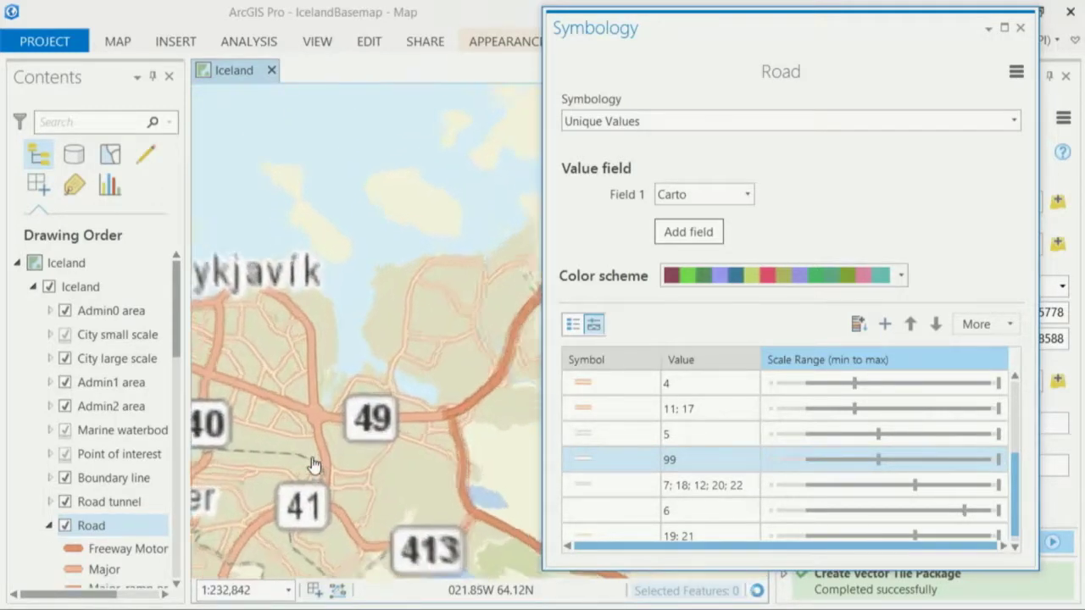
scroll(314, 465, up, 1)
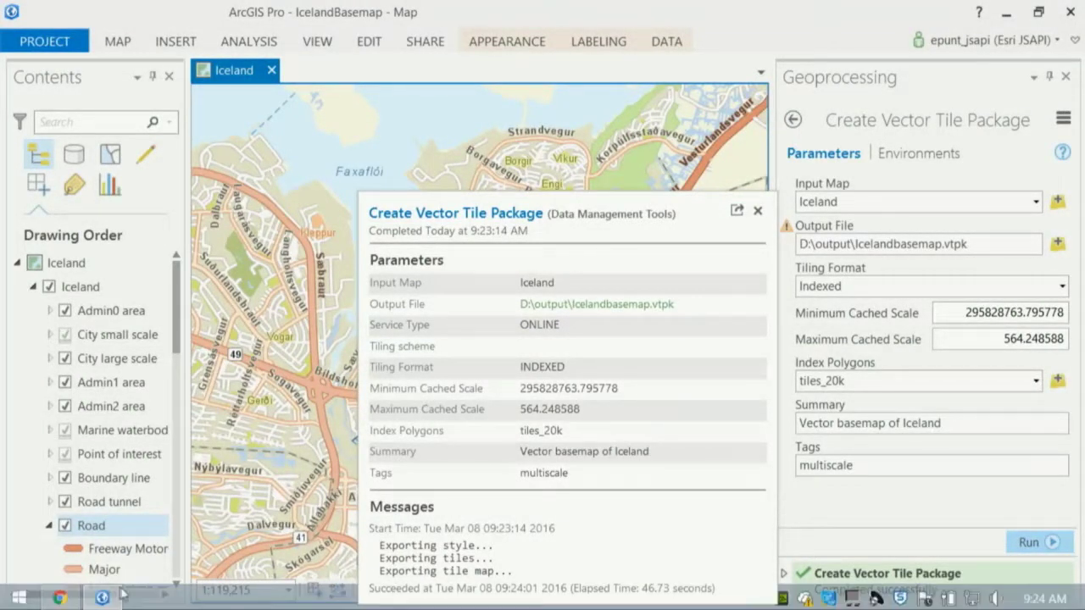
click(66, 598)
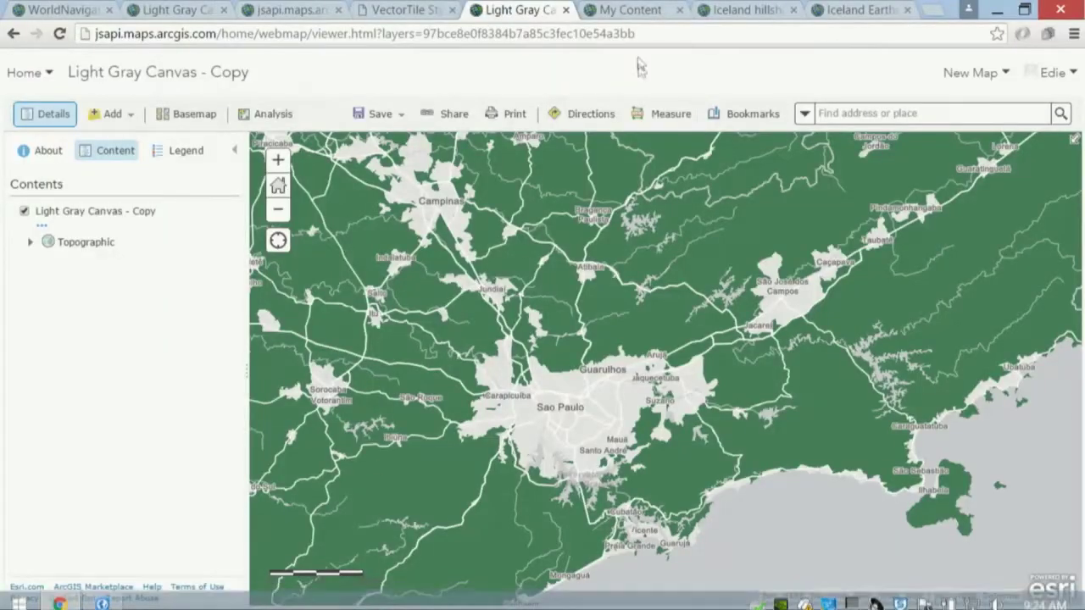
Go to My Content and bring up the Iceland hillshade with earthquakes map tab
click(630, 19)
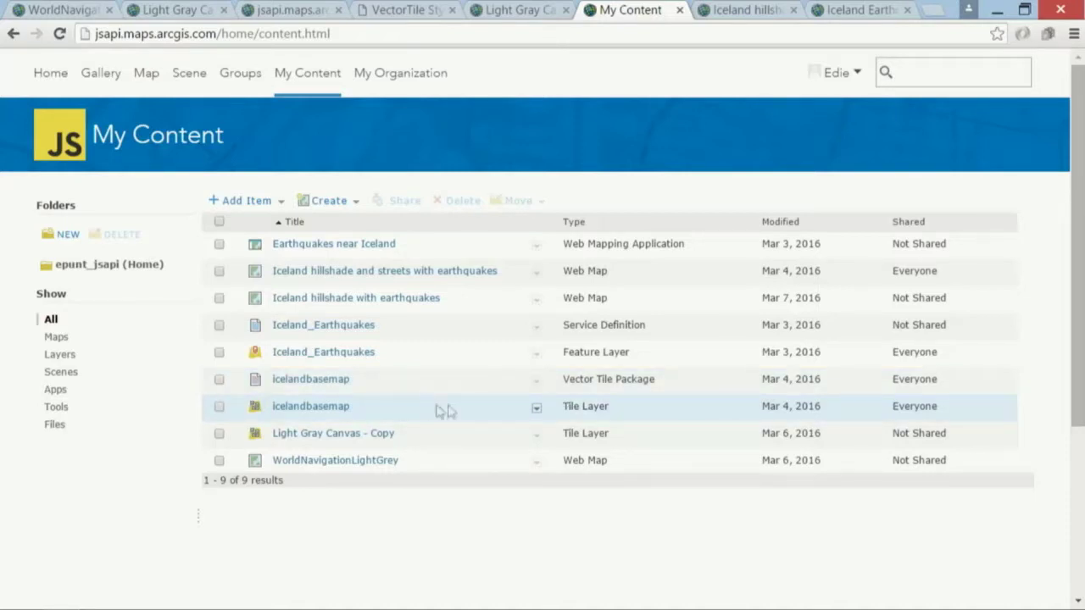
click(755, 10)
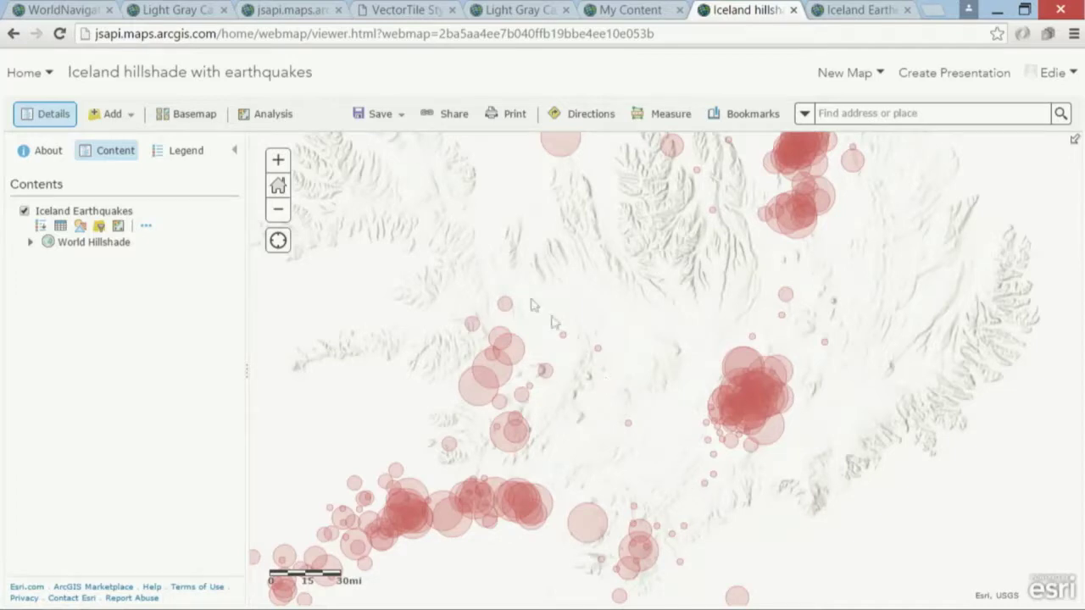
Add the icelandbasemap layer from My Content to the web map
click(111, 114)
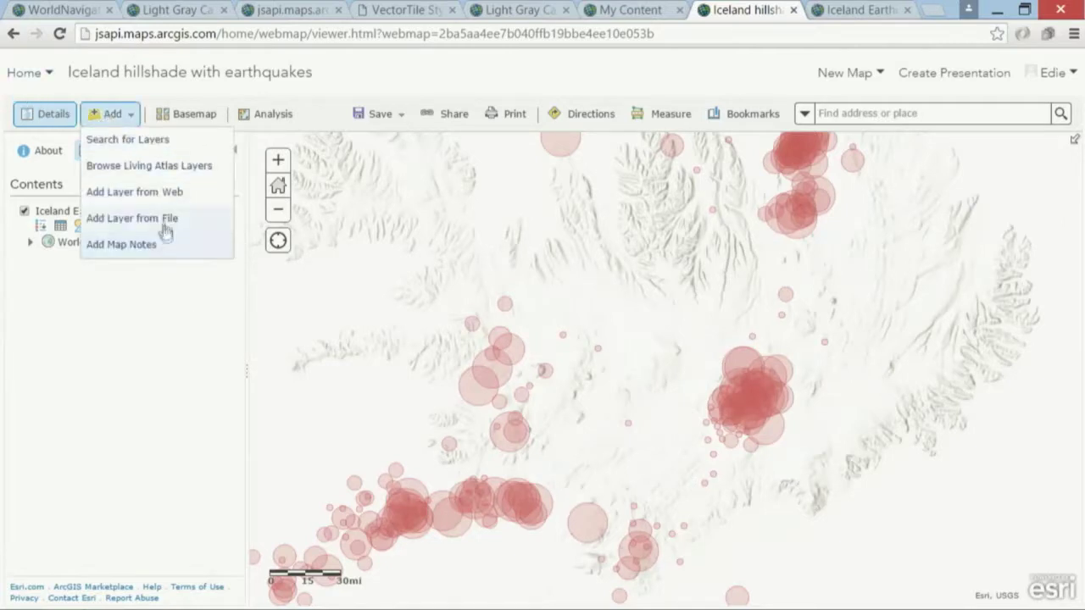
click(160, 150)
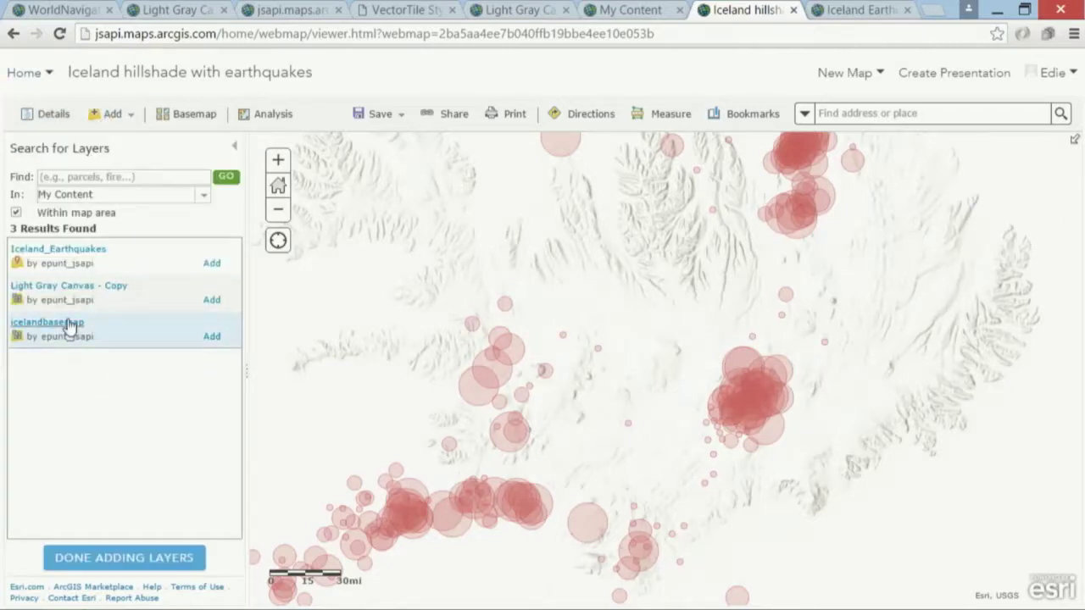
click(212, 338)
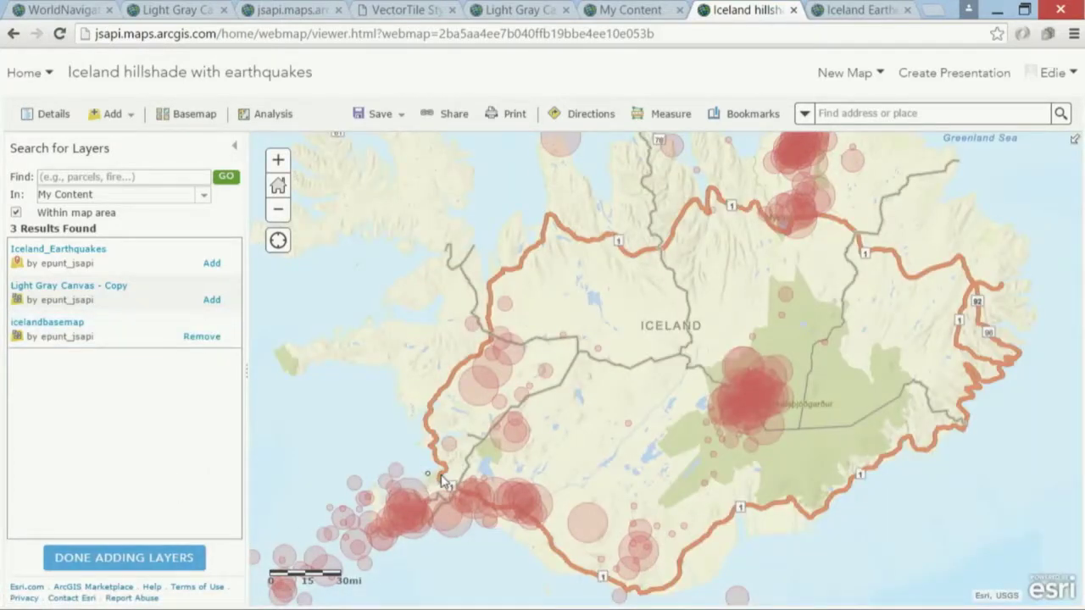
Zoom in on the Reykjavík area and save the web map
scroll(432, 487, up, 2)
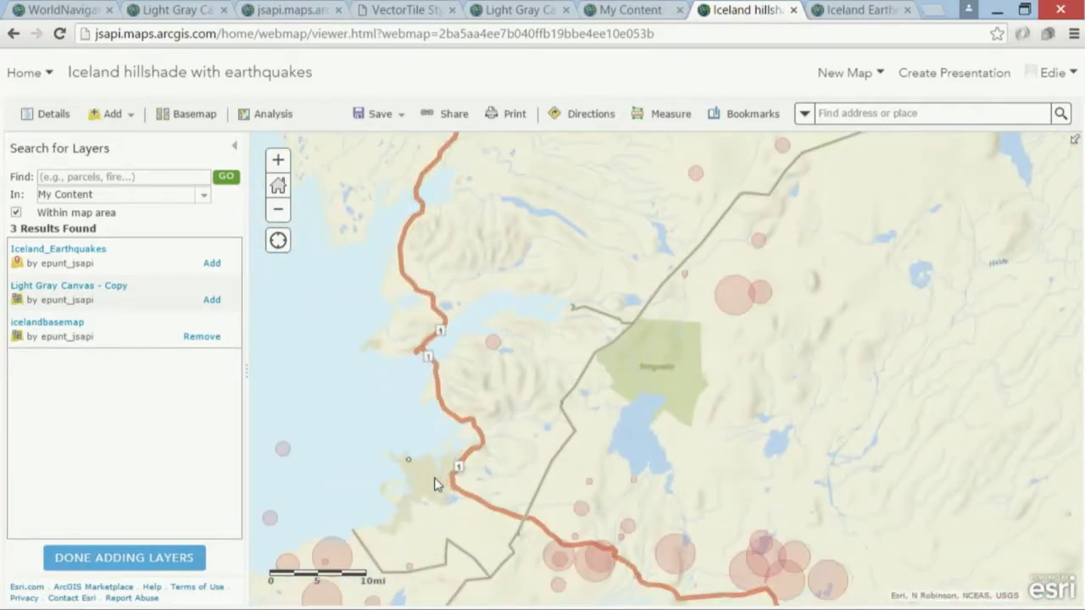
scroll(434, 484, up, 1)
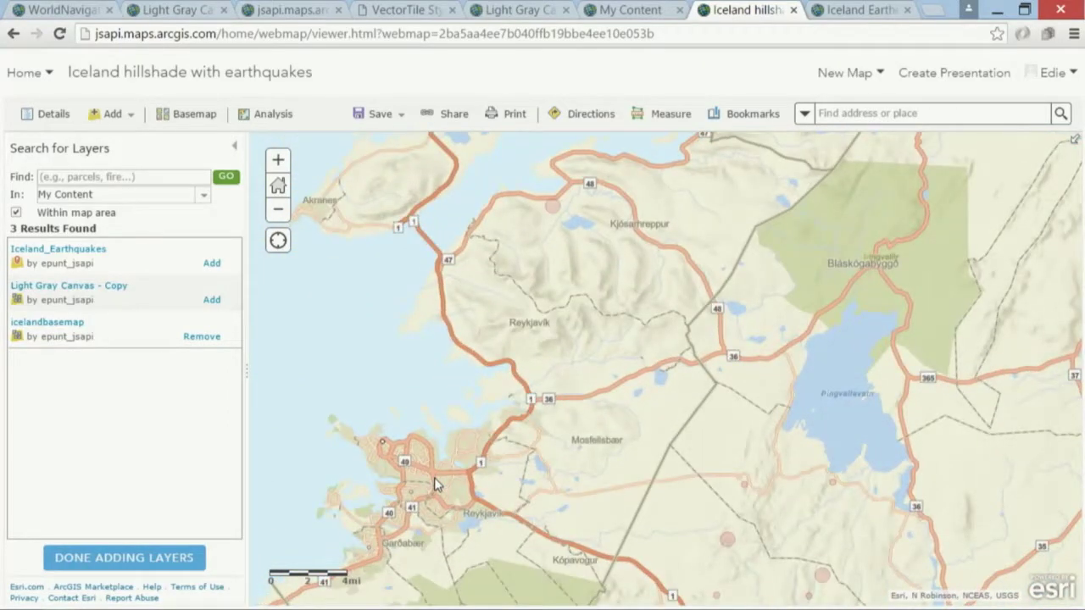
scroll(449, 491, up, 2)
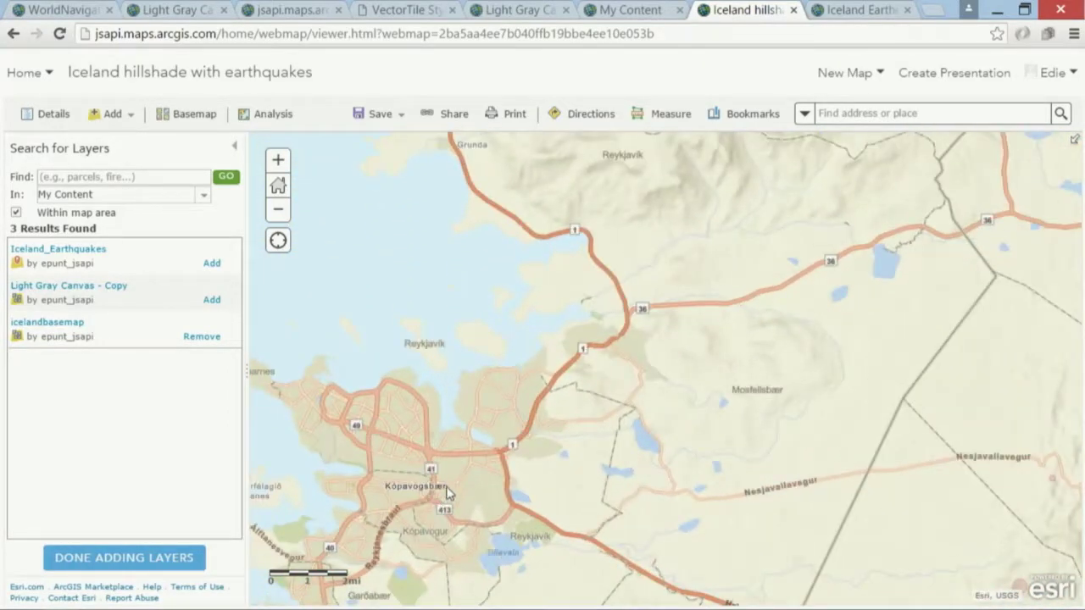
scroll(447, 491, up, 1)
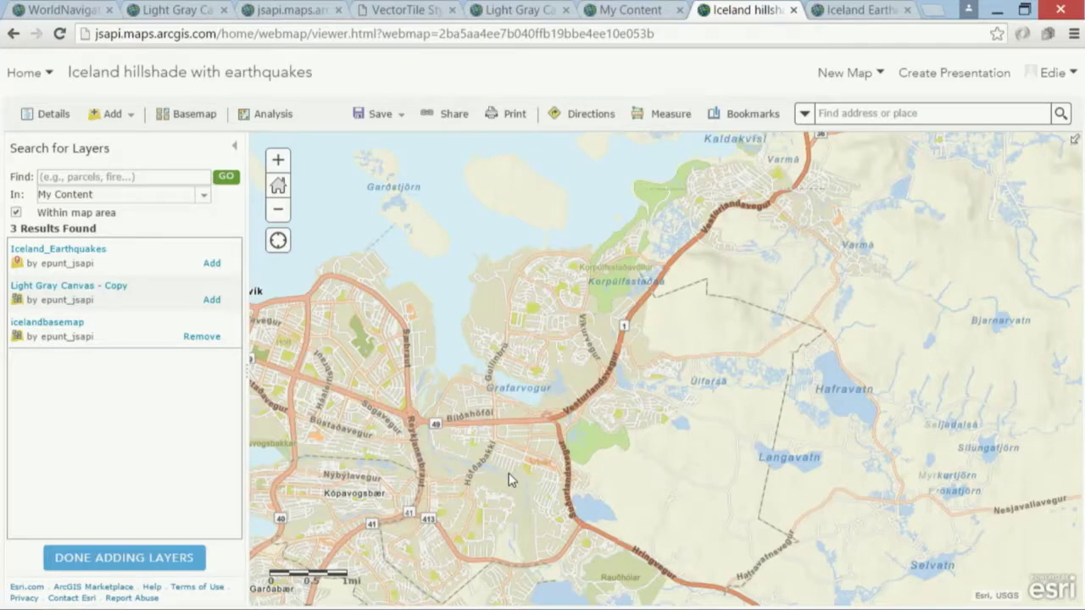
scroll(593, 478, up, 1)
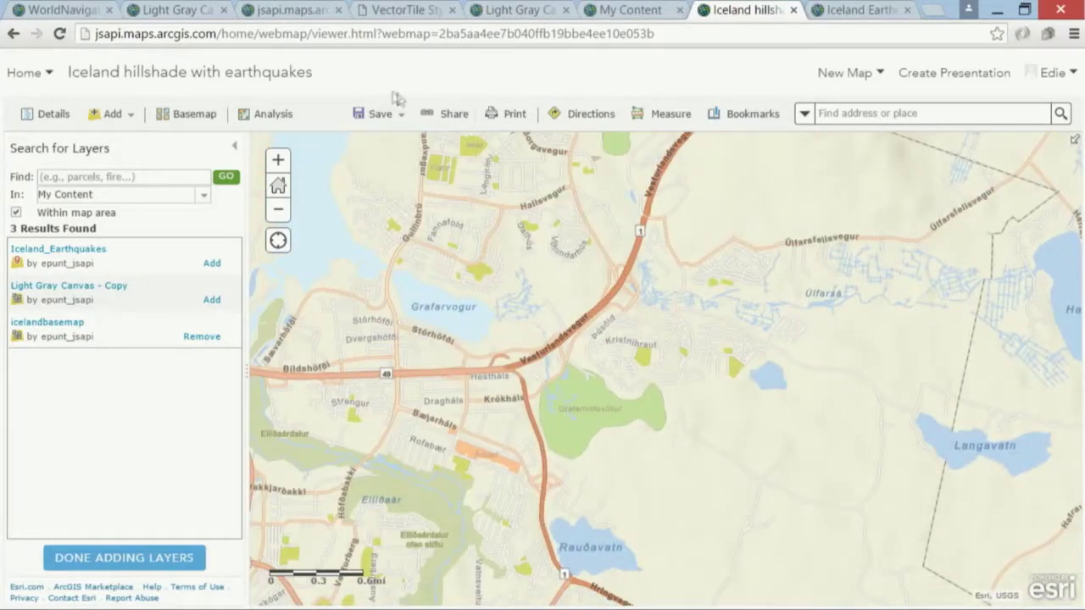
click(386, 112)
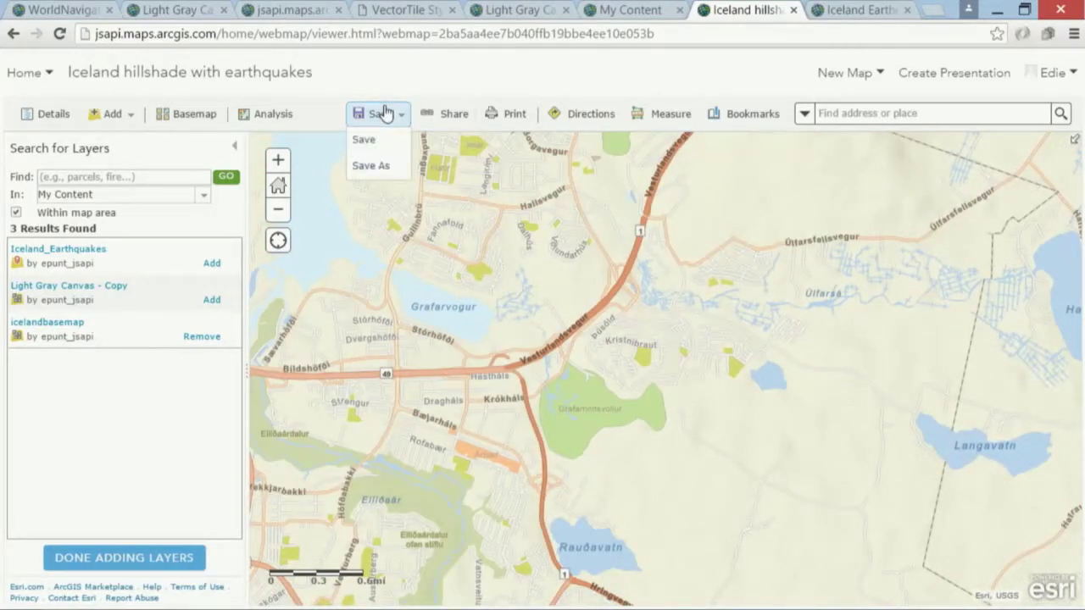
click(381, 141)
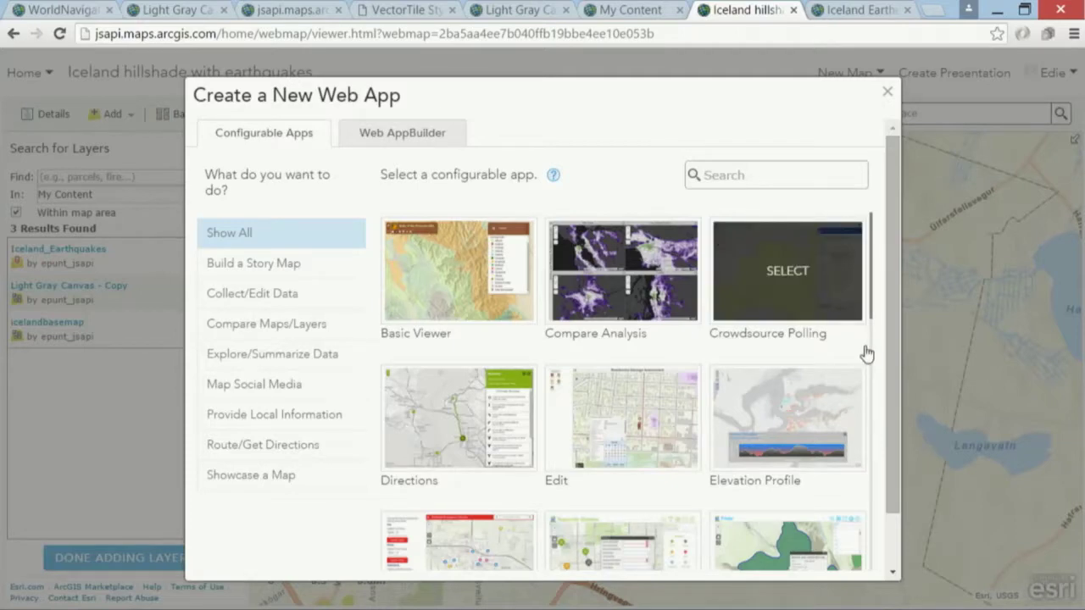
Review the Basic Viewer app template details, then switch to the Iceland Earthquakes app
scroll(866, 354, down, 4)
scroll(866, 355, up, 4)
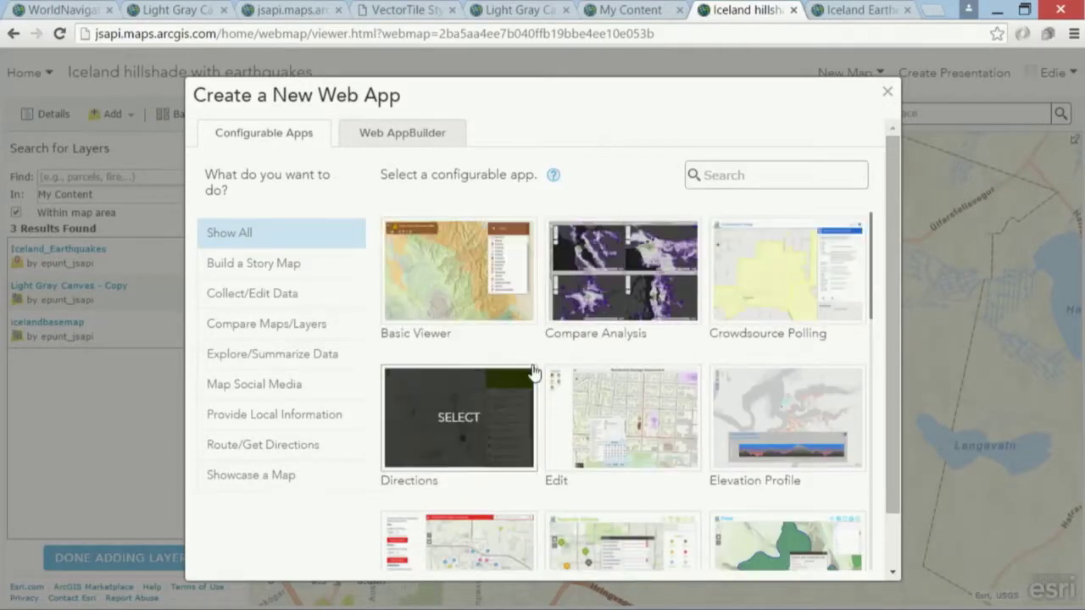
click(492, 315)
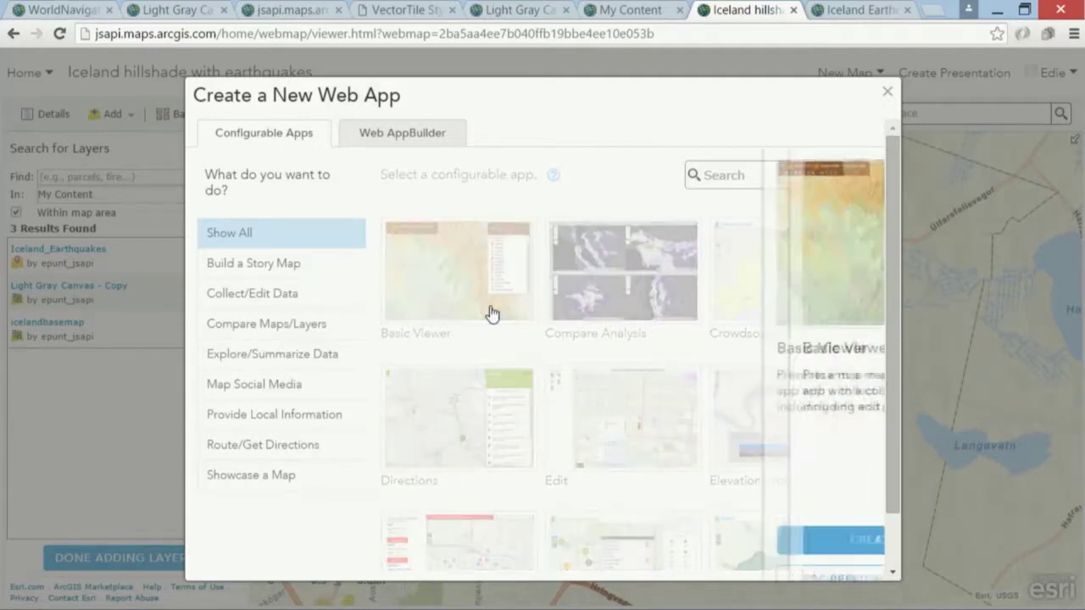
click(875, 12)
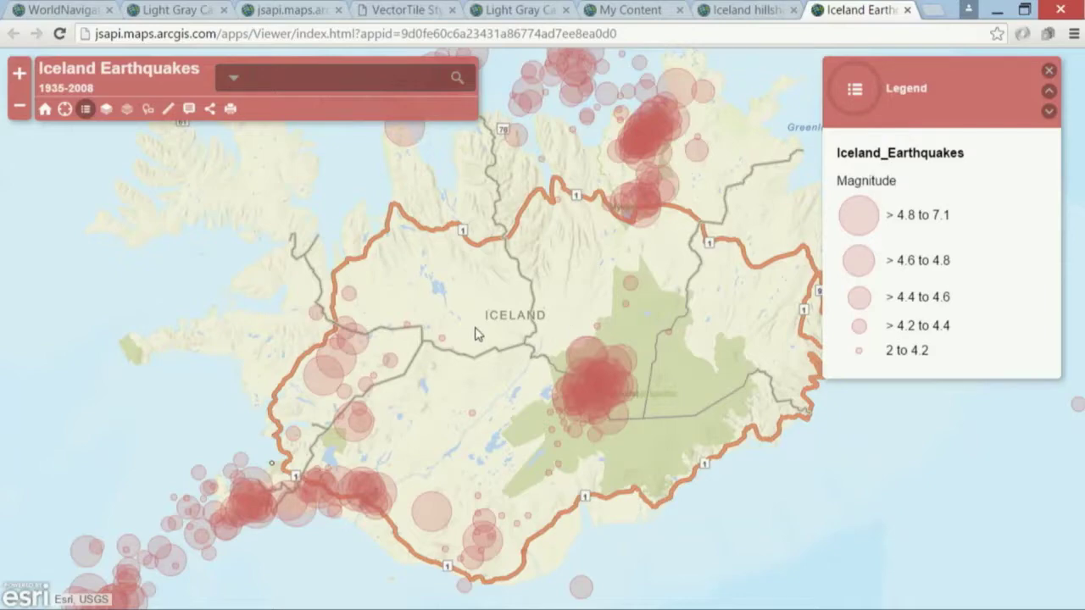
Zoom the Iceland Earthquakes viewer in on Reykjavík and Mosfellsbær to reveal basemap detail
scroll(475, 333, down, 2)
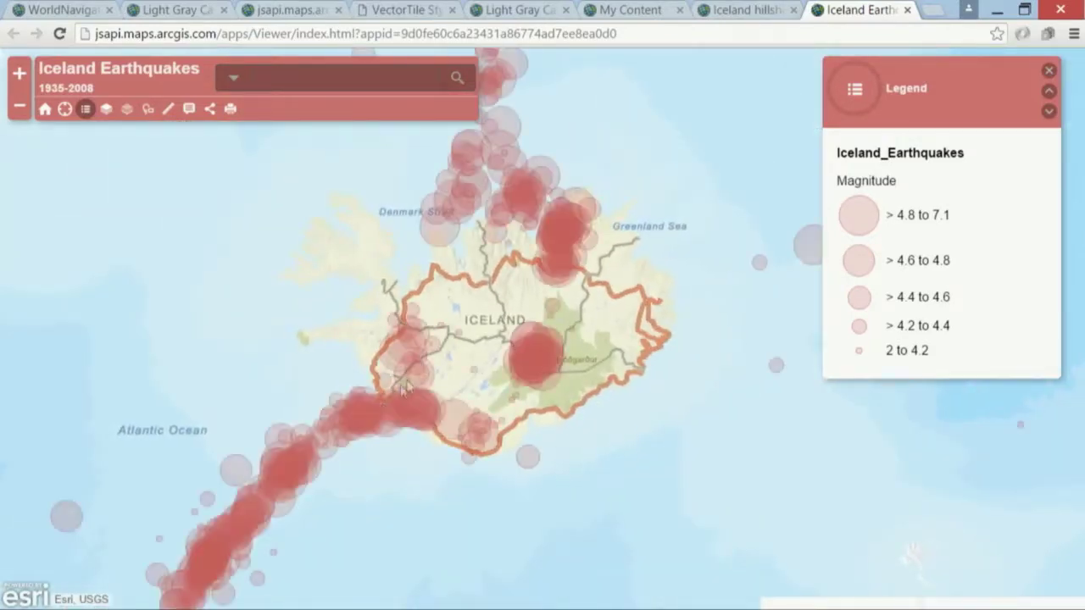
scroll(383, 385, up, 3)
scroll(383, 386, up, 3)
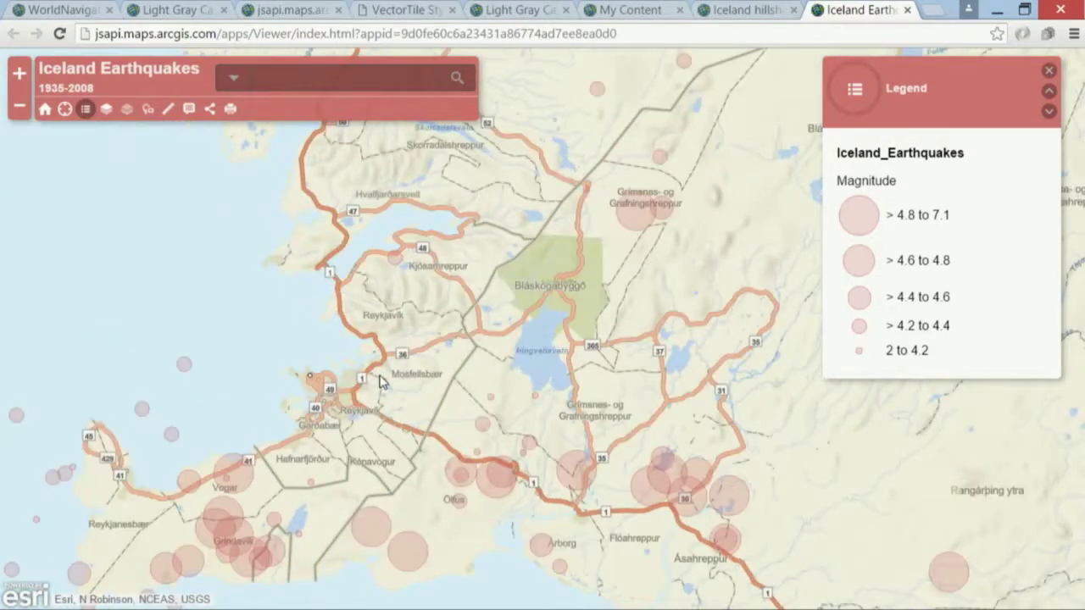
scroll(379, 383, up, 1)
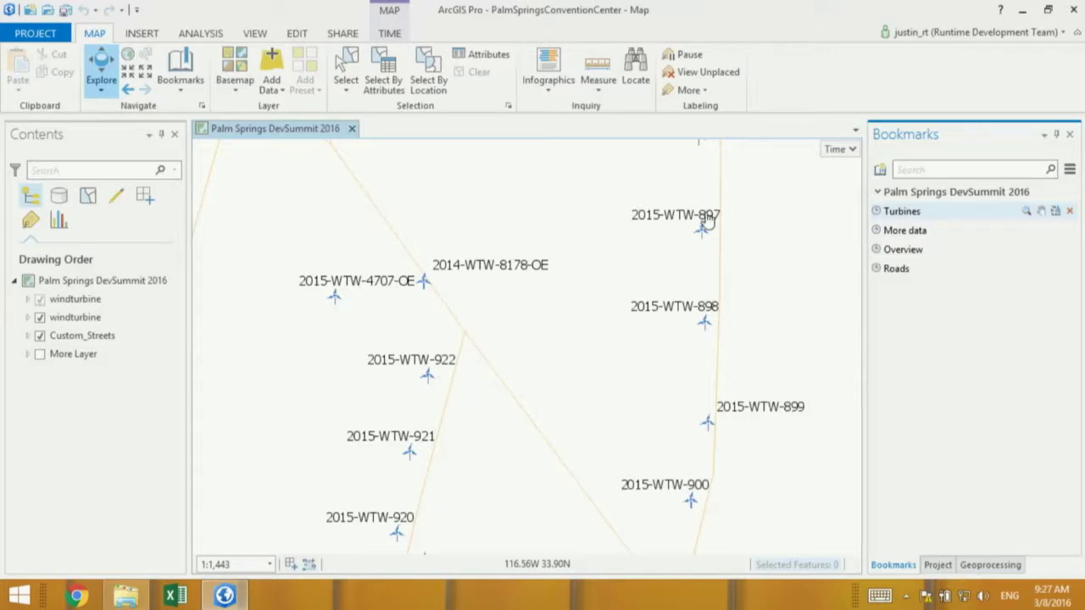
Go to the More data bookmark, switch on More Layer, then visit Overview and Roads bookmarks
click(907, 230)
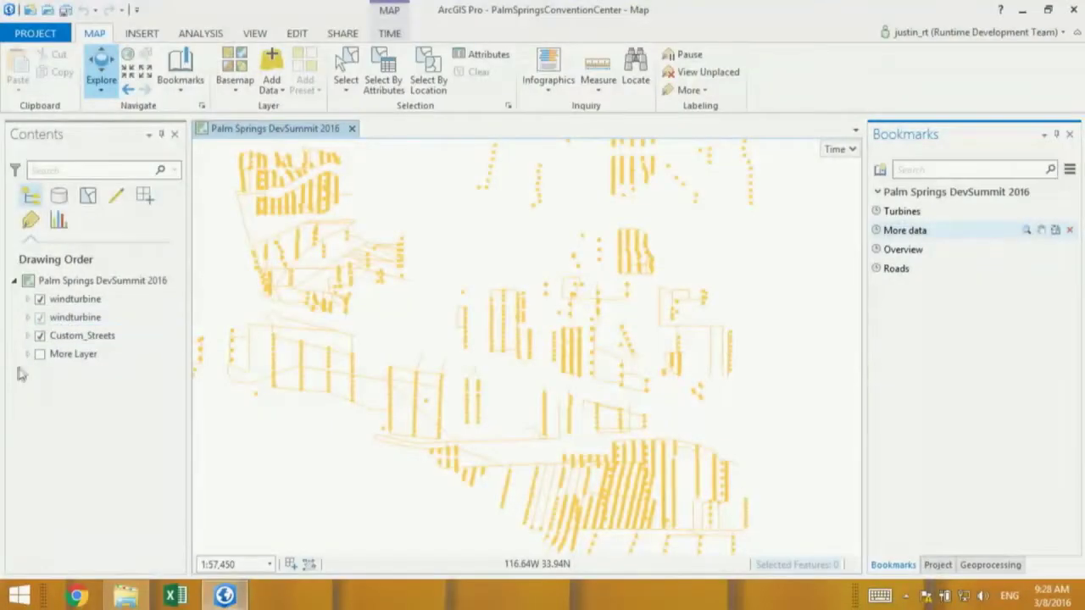
click(28, 354)
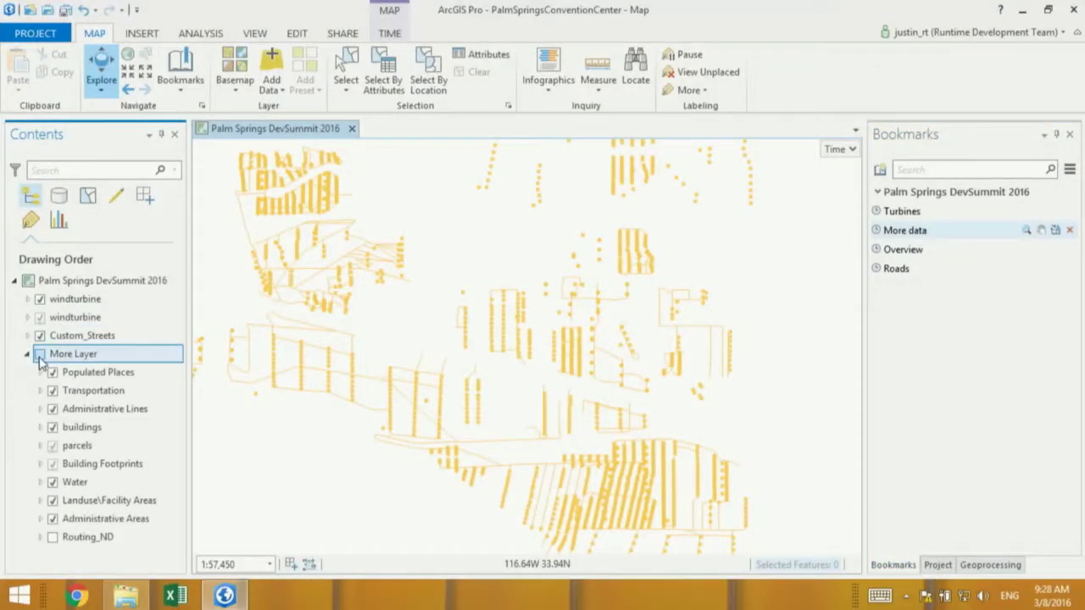
click(39, 355)
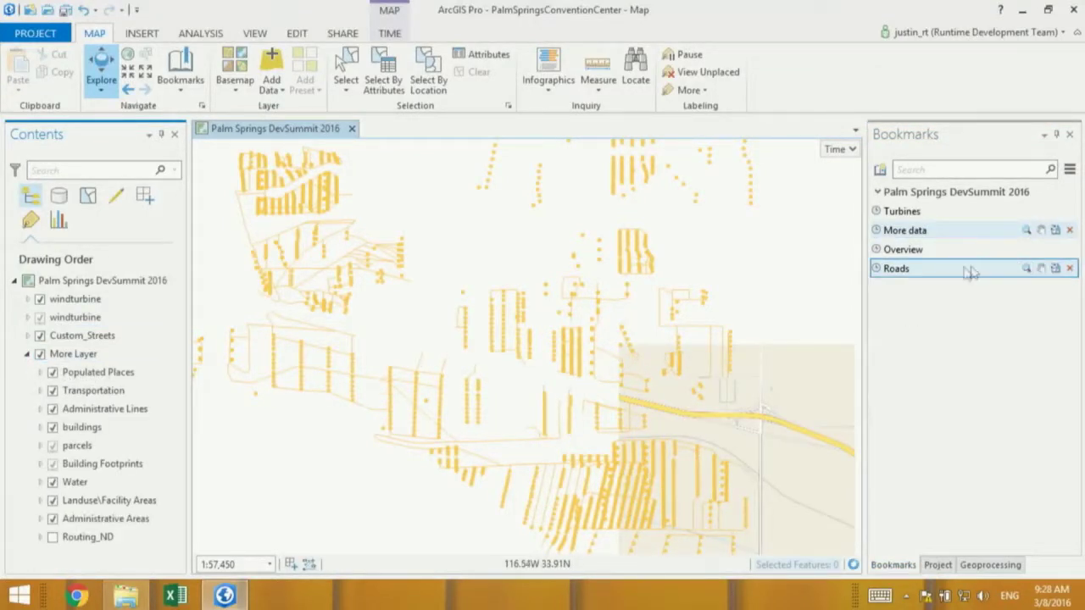
click(931, 253)
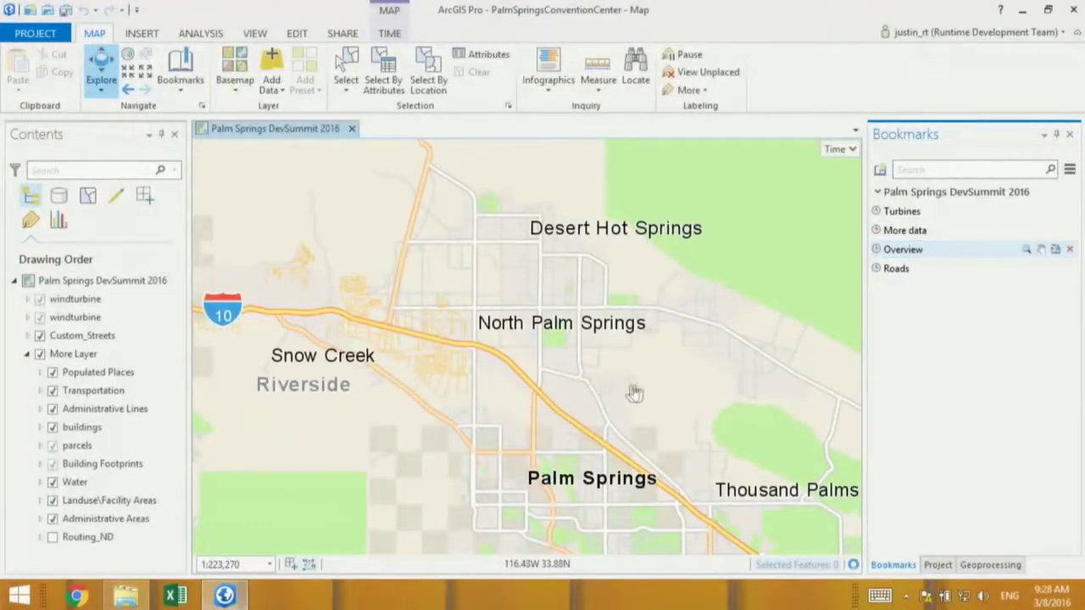
click(896, 271)
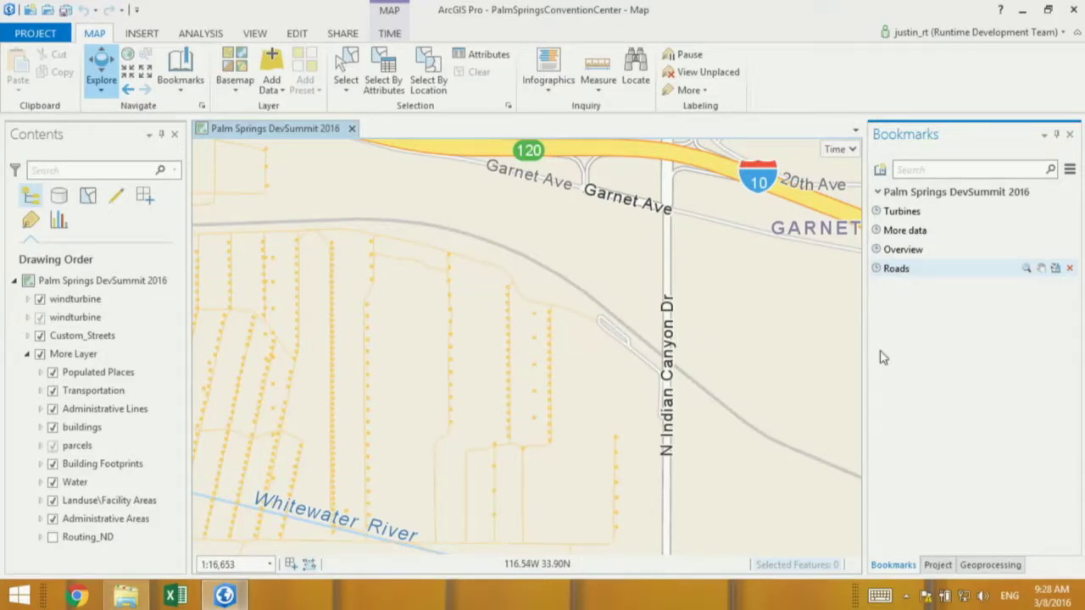
Build the Wind Turbine Inspections mobile map package with PSwithsuggest.loc as the input locator
click(937, 565)
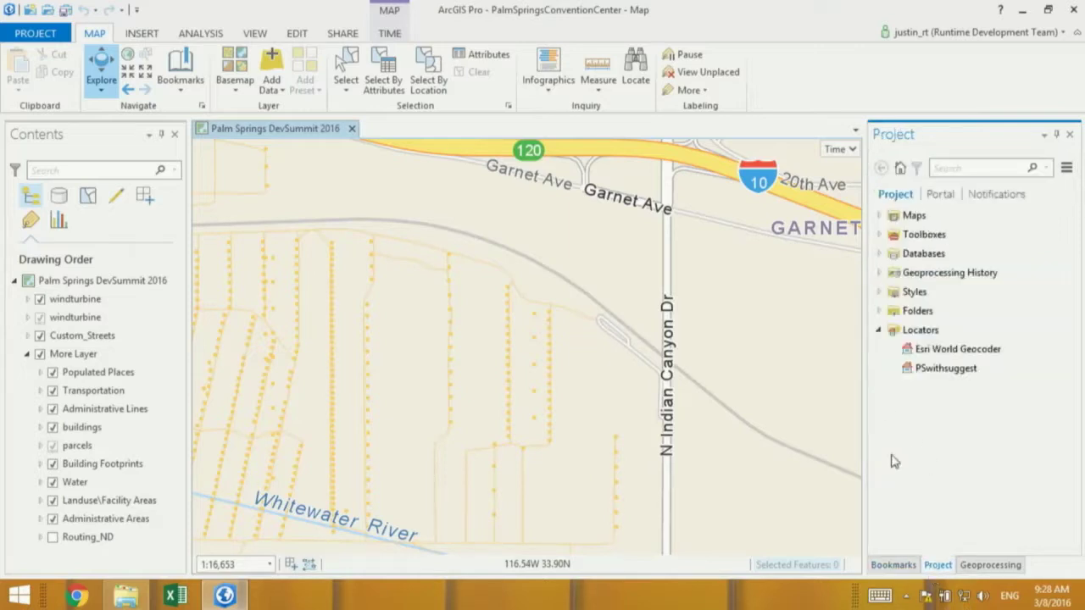
click(913, 371)
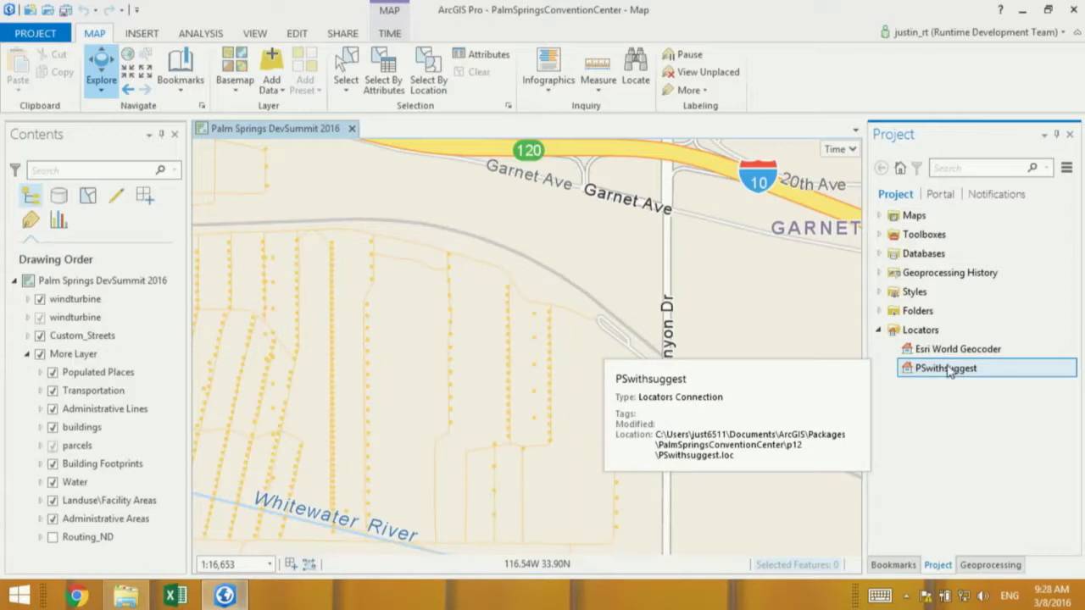
click(990, 565)
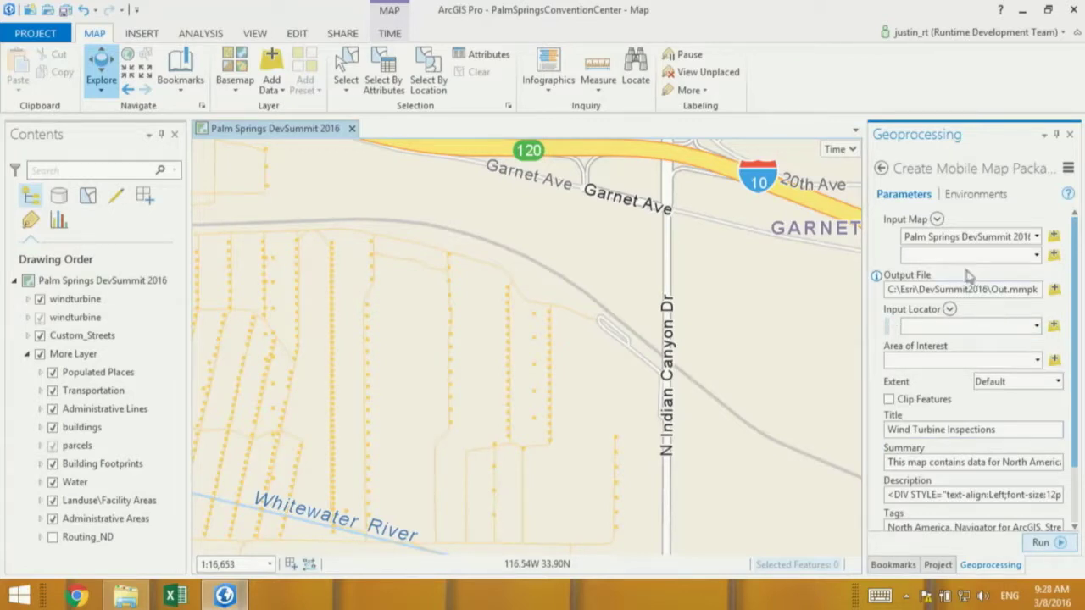
click(1039, 327)
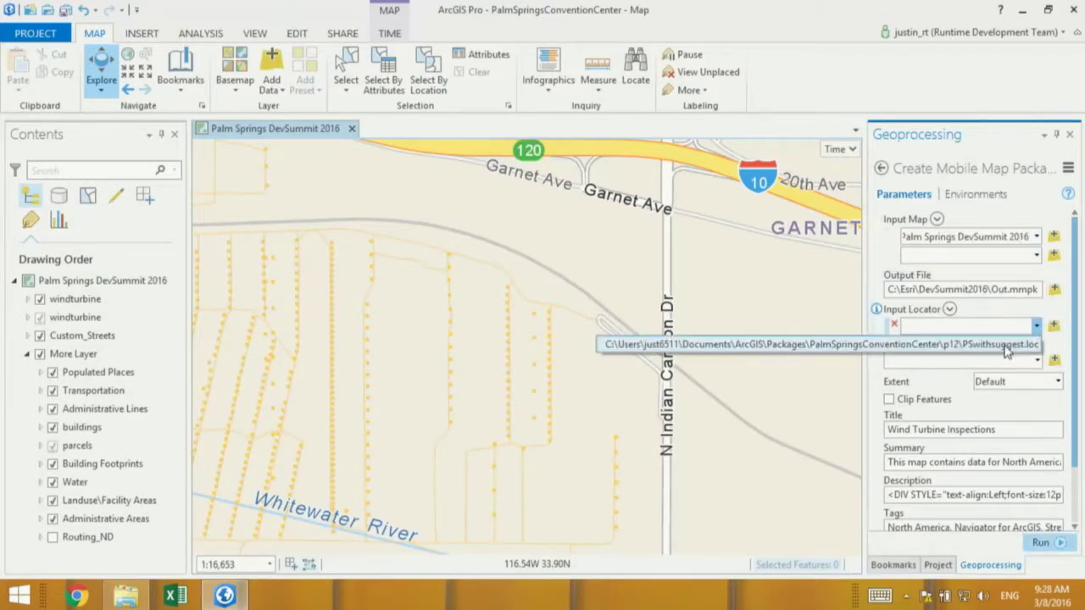
click(1006, 351)
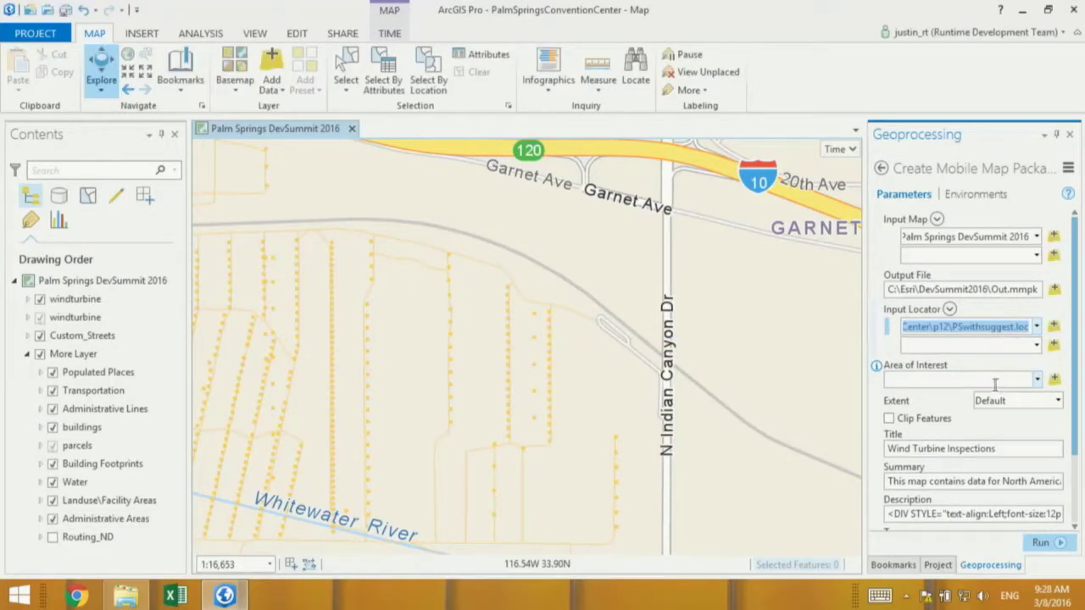
click(1046, 548)
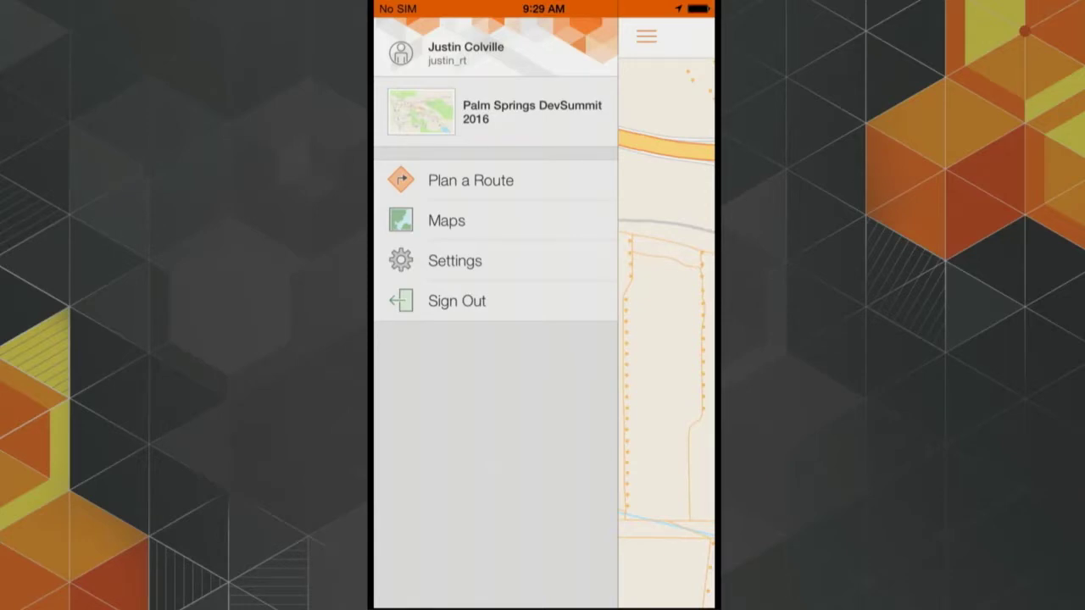
Open the device's Maps list to reach the Palm Springs DevSummit 2016 map
click(447, 221)
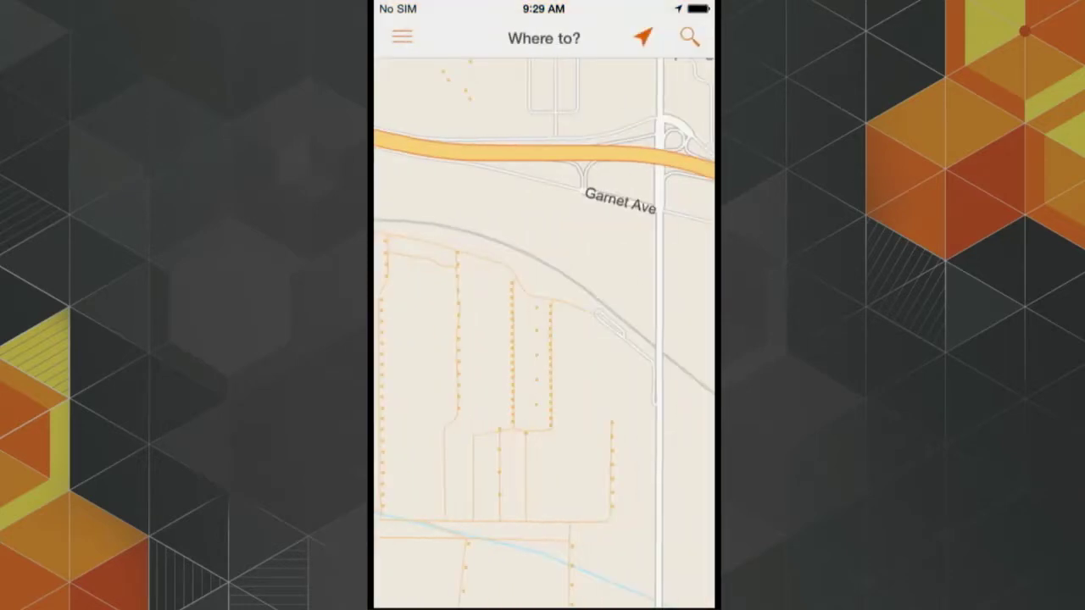